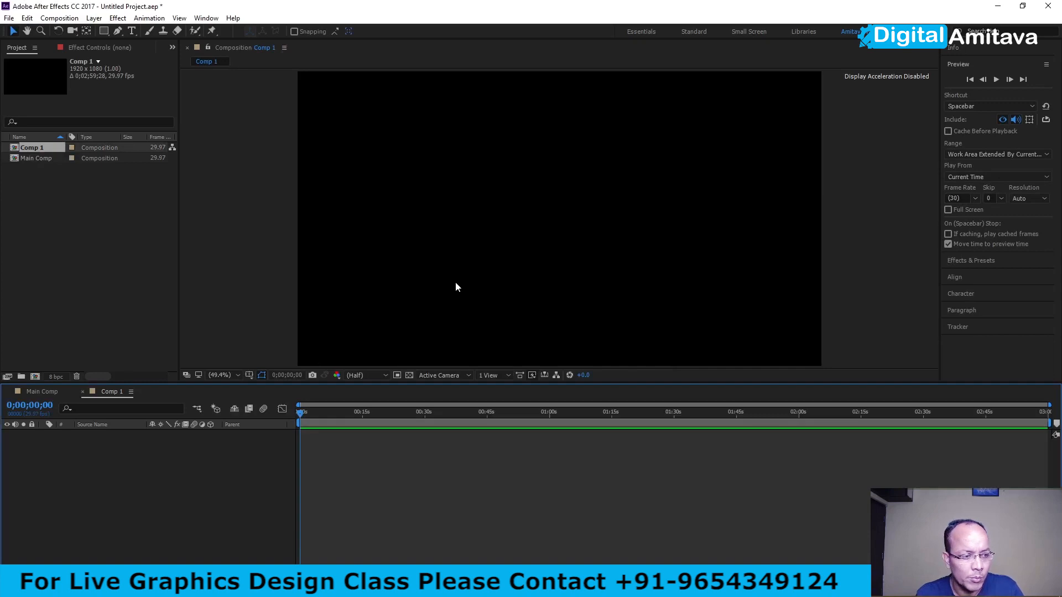
# - Create a full-size 1920 x 1080 solid layer in Comp 1 with a light green colour
pyautogui.rightClick(137, 465)
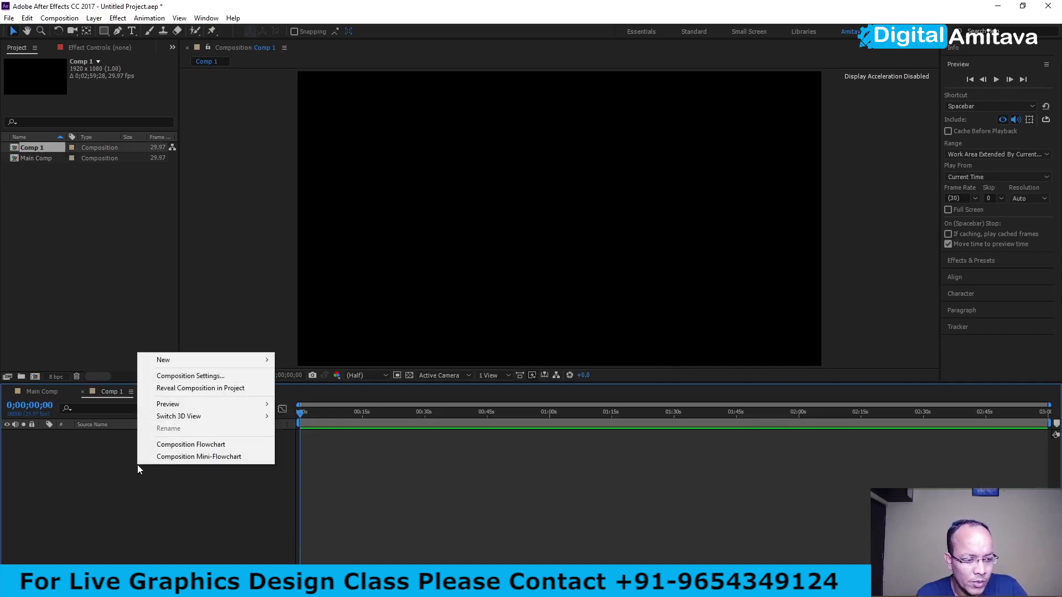
pyautogui.moveTo(166, 360)
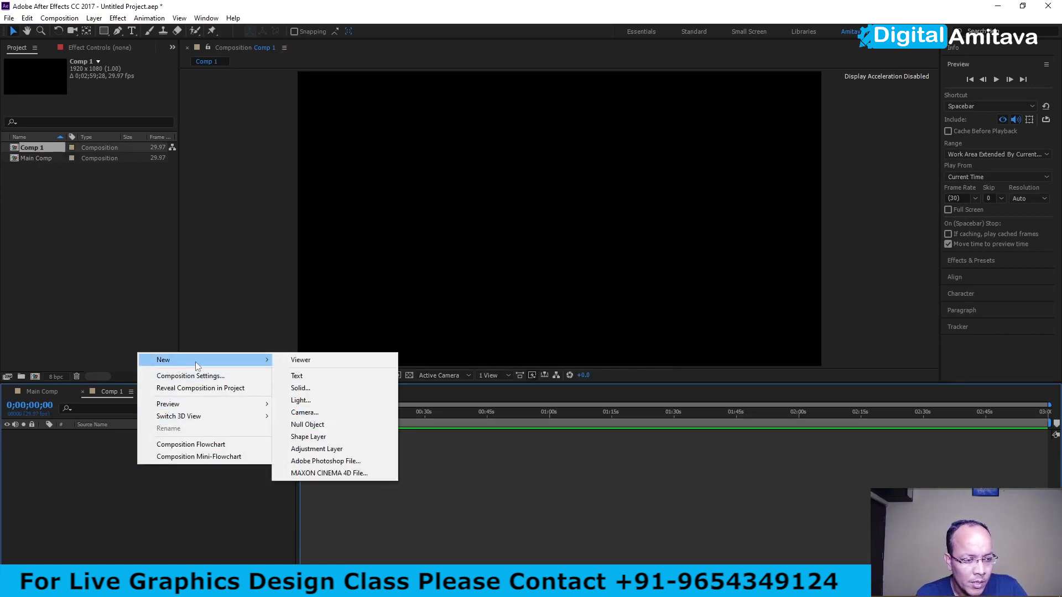
pyautogui.click(293, 388)
pyautogui.click(525, 361)
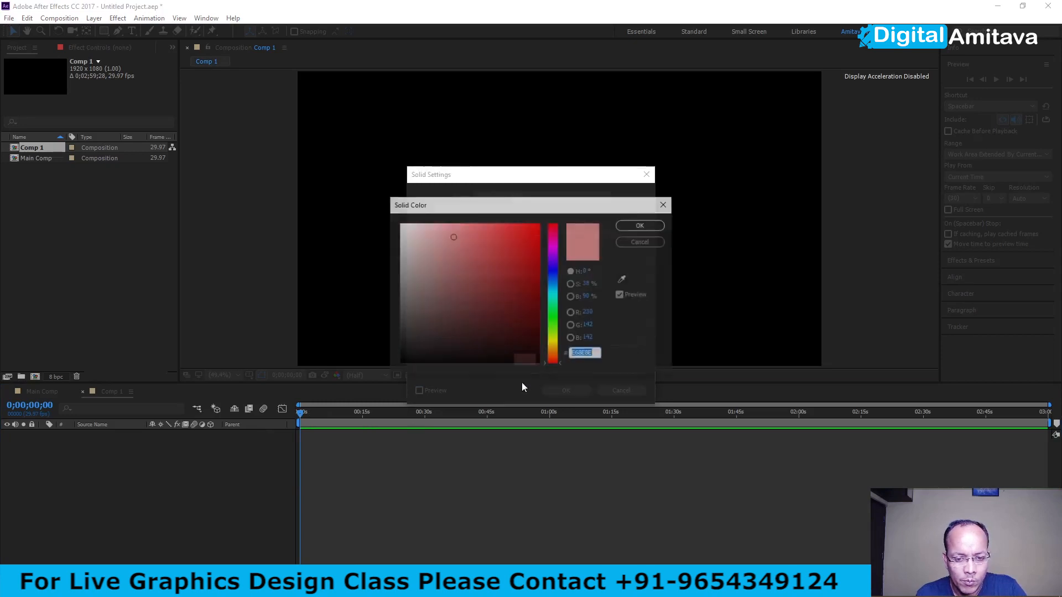
pyautogui.click(554, 308)
pyautogui.click(449, 230)
pyautogui.click(639, 227)
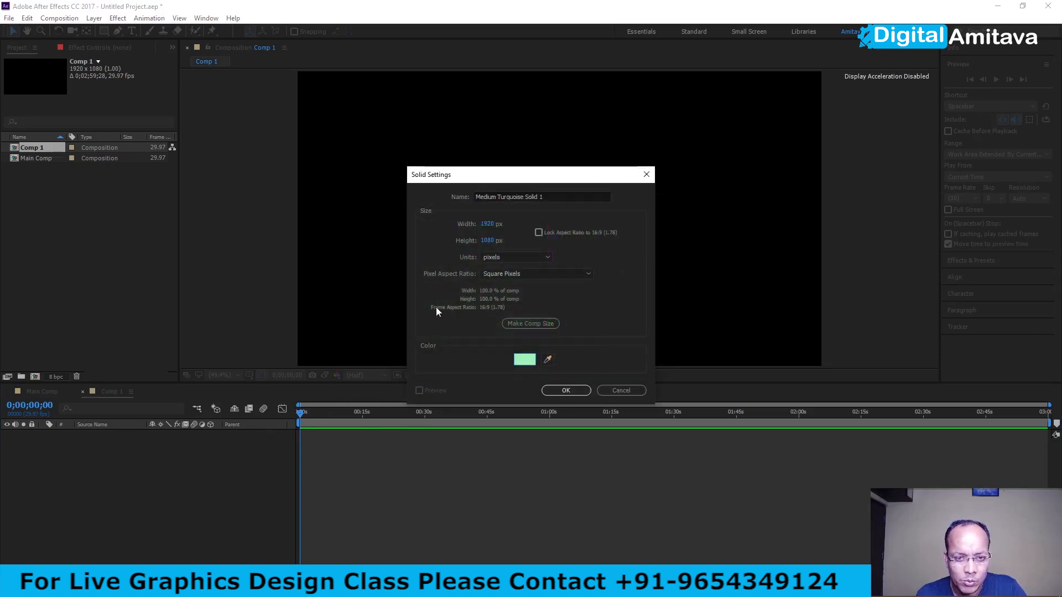
pyautogui.click(575, 393)
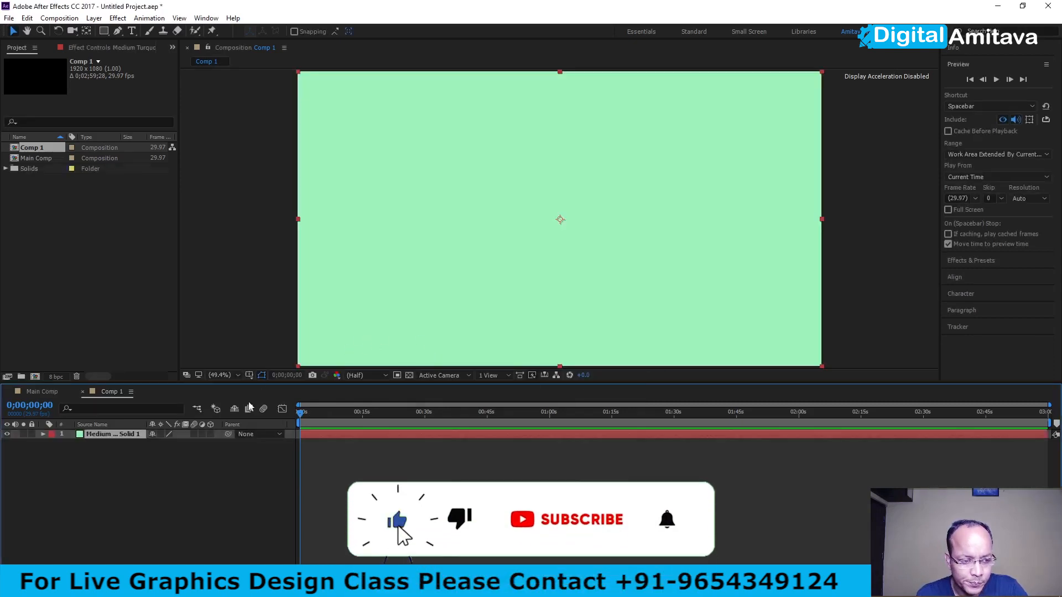
pyautogui.rightClick(131, 465)
pyautogui.click(94, 463)
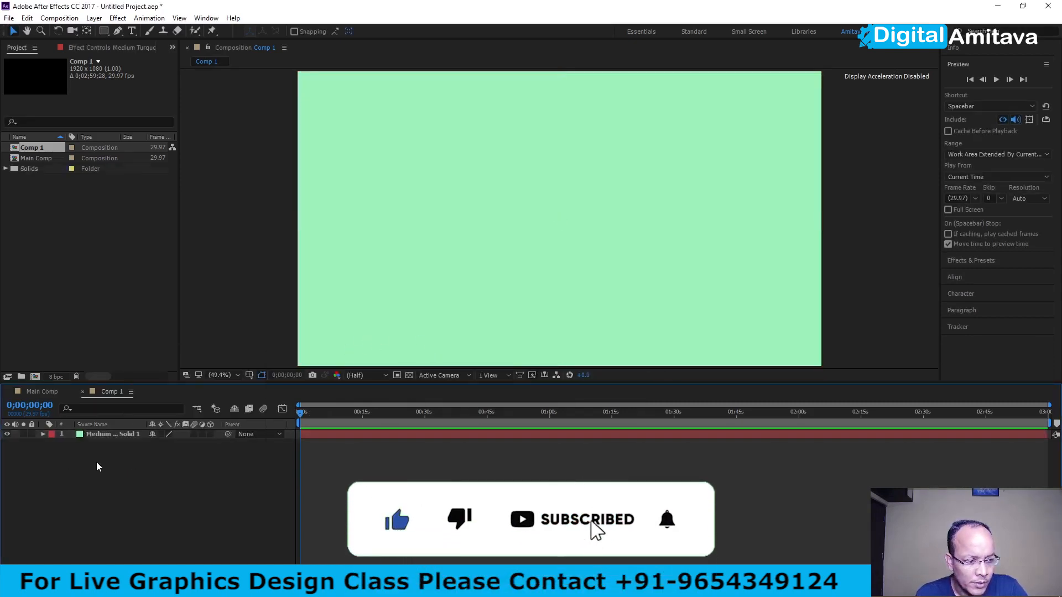
# - Import the Butterfly.png image and add it as a layer in Comp 1
pyautogui.click(64, 275)
pyautogui.doubleClick(166, 309)
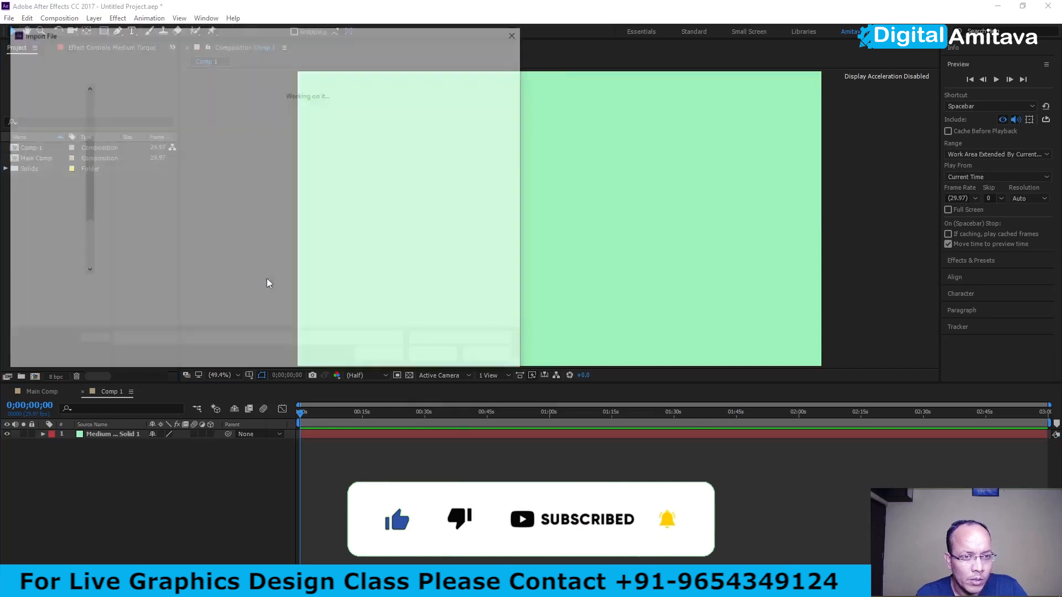
pyautogui.click(426, 349)
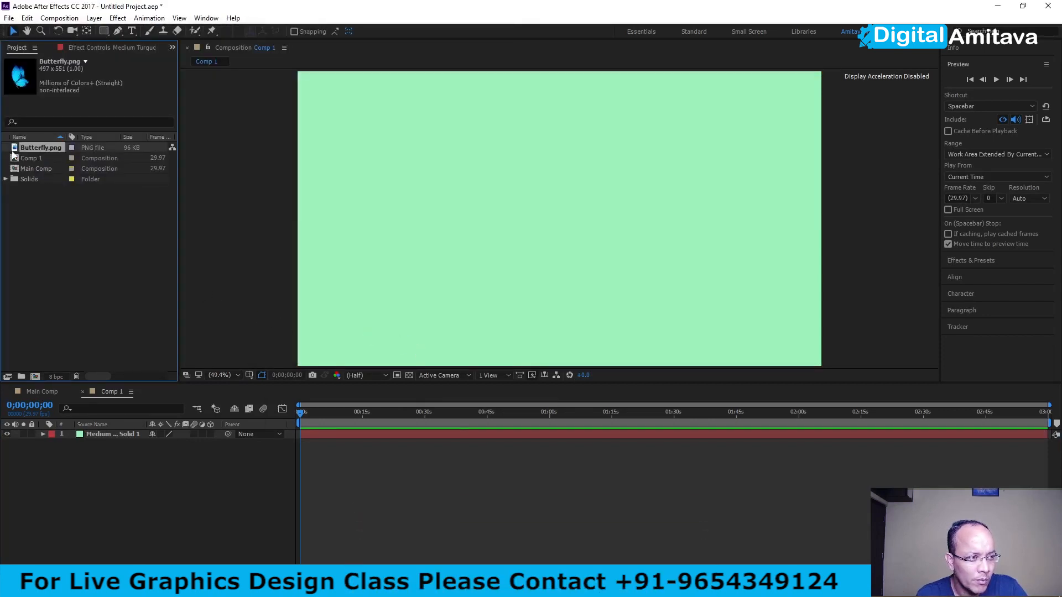
pyautogui.moveTo(14, 153); pyautogui.dragTo(122, 455)
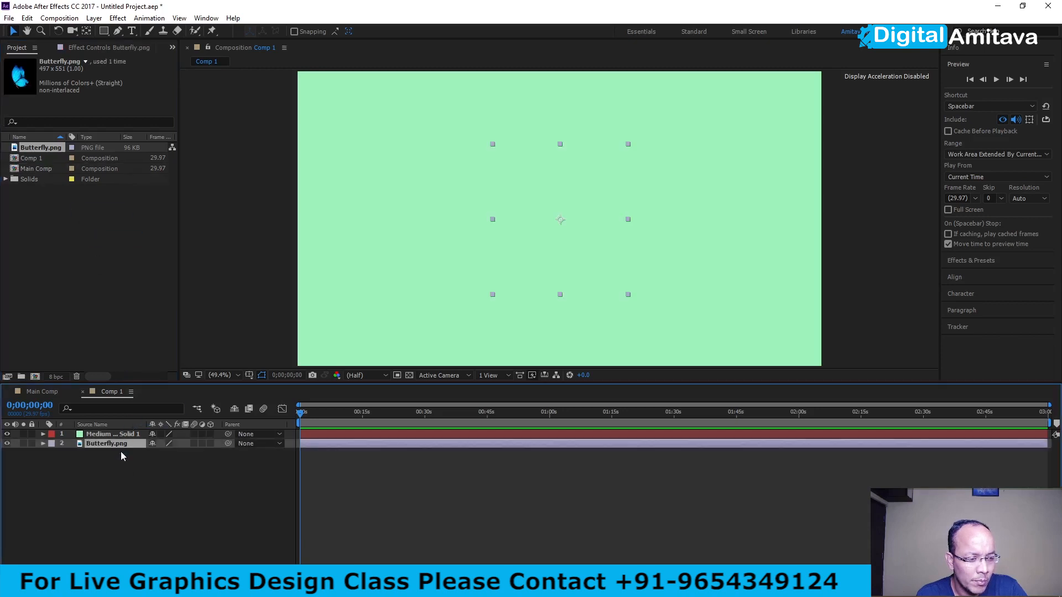
# - Move the green solid layer beneath the Butterfly.png layer in Comp 1
pyautogui.rightClick(83, 299)
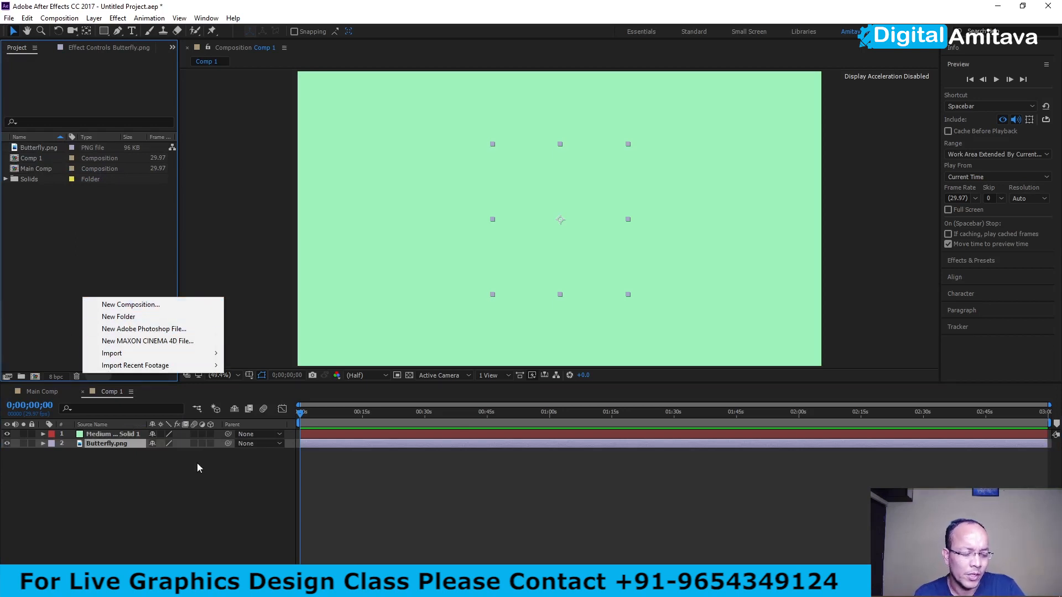
pyautogui.click(267, 473)
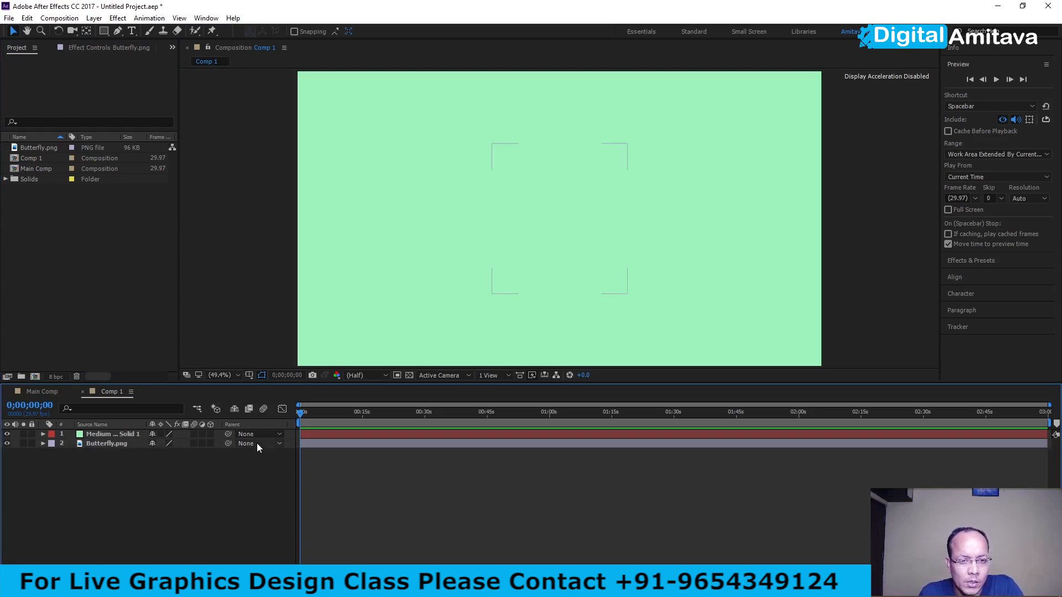
pyautogui.moveTo(105, 433); pyautogui.dragTo(106, 449)
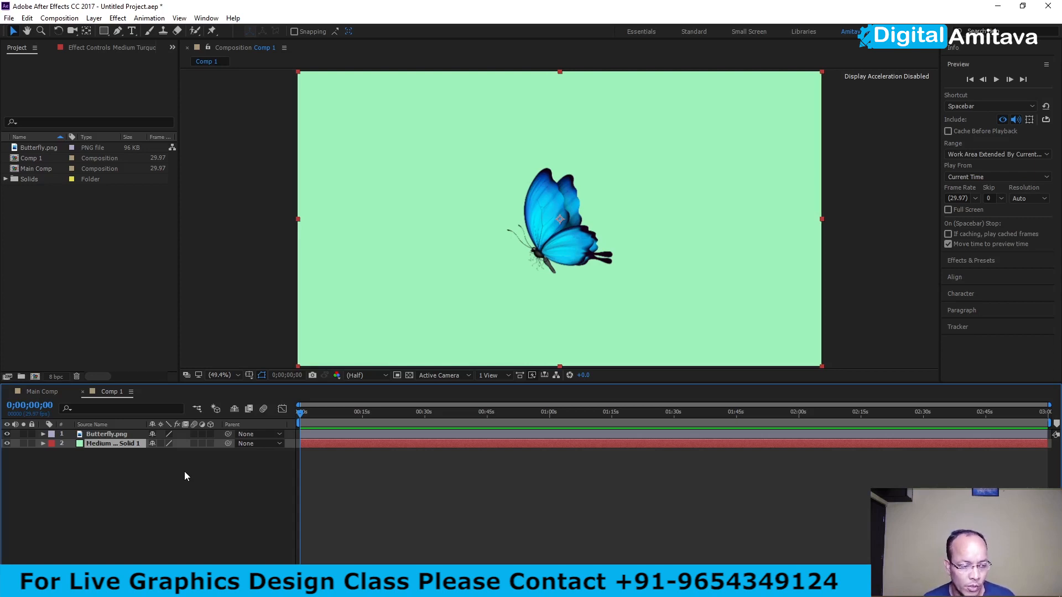
# - Pre-compose the Butterfly.png and green solid layers into a new composition named Butterfly Comp, moving all attributes into it
pyautogui.click(101, 433)
pyautogui.keyDown('shift'); pyautogui.click(104, 444); pyautogui.keyUp('shift')
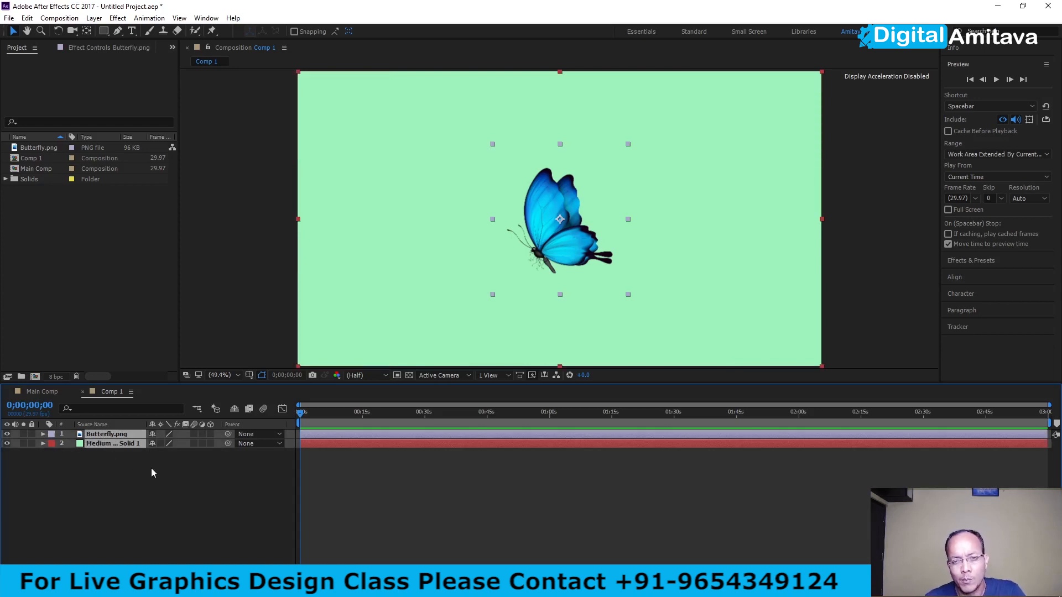
pyautogui.rightClick(107, 445)
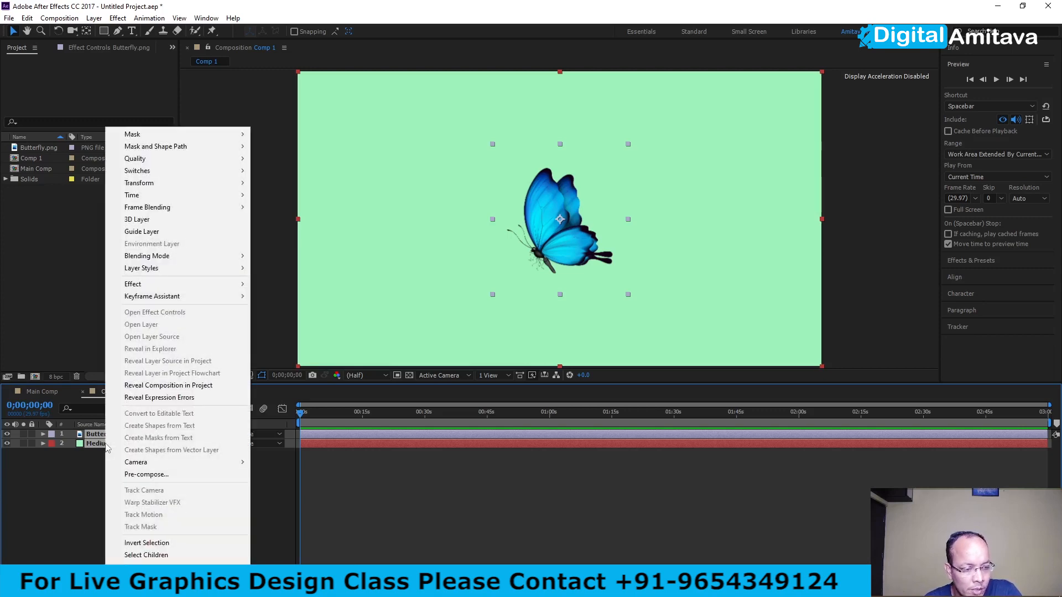
pyautogui.click(133, 474)
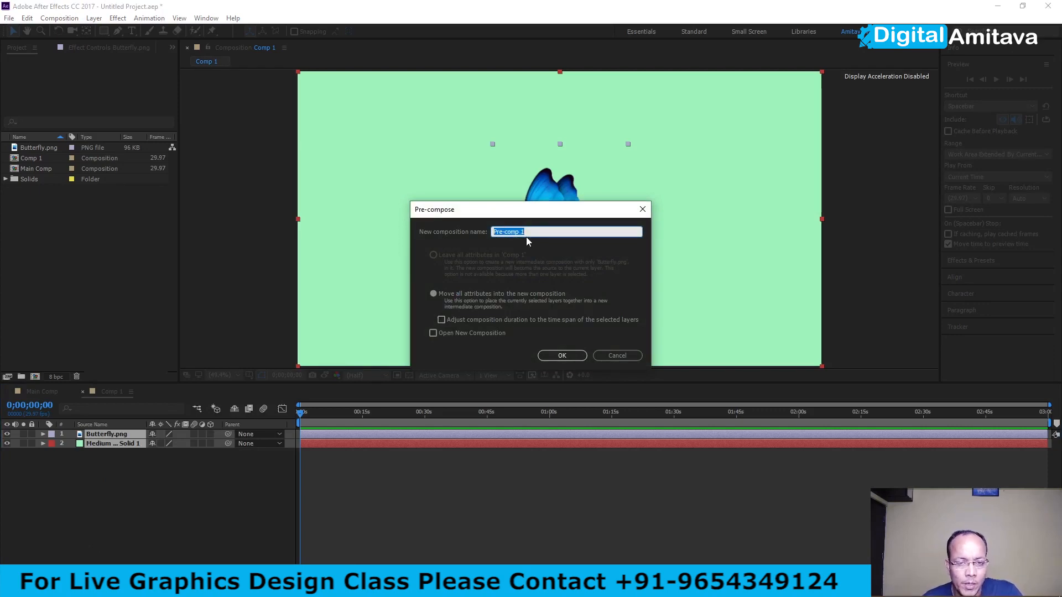
pyautogui.write('By')
pyautogui.write('utterfl')
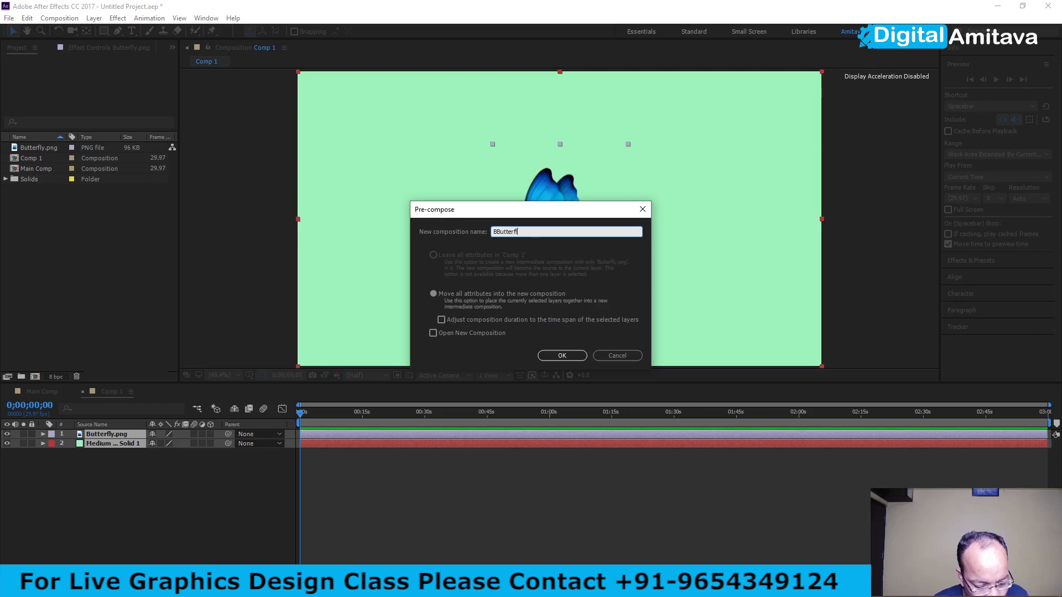
pyautogui.write('y Comp')
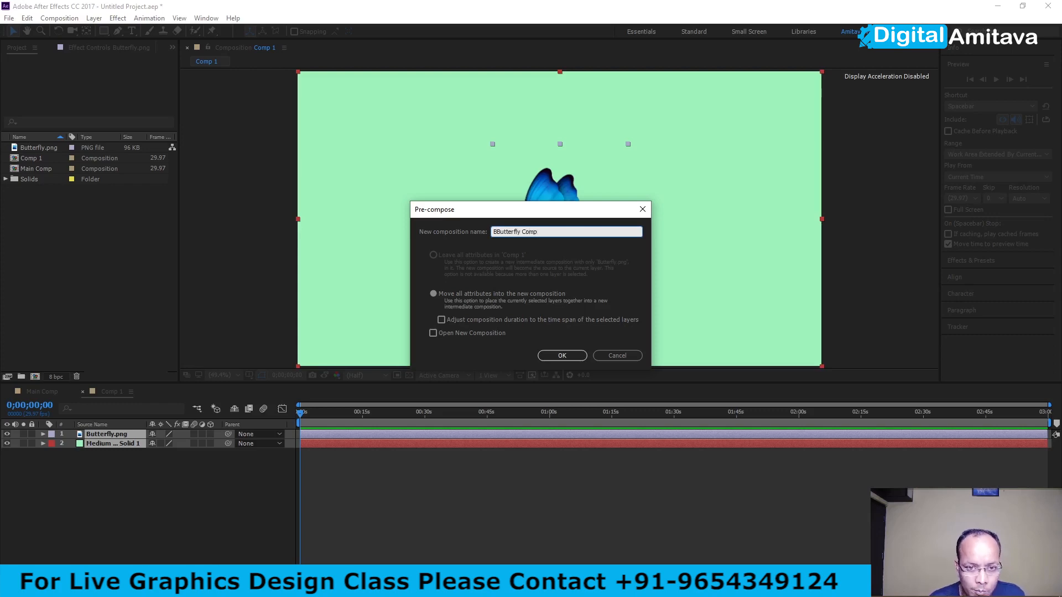
pyautogui.click(500, 232)
pyautogui.press('BackSpace')
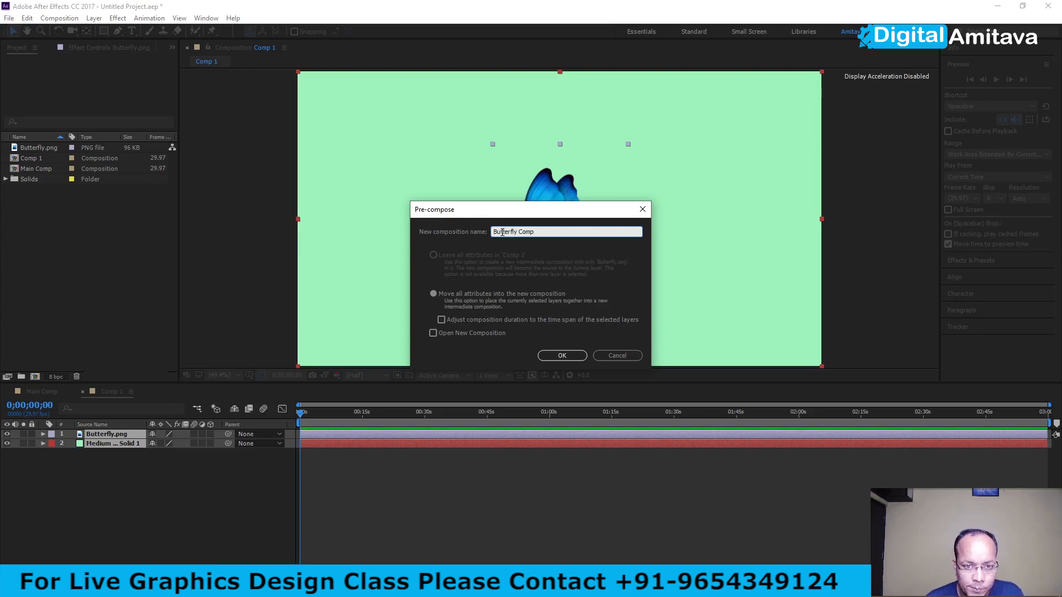
pyautogui.click(562, 355)
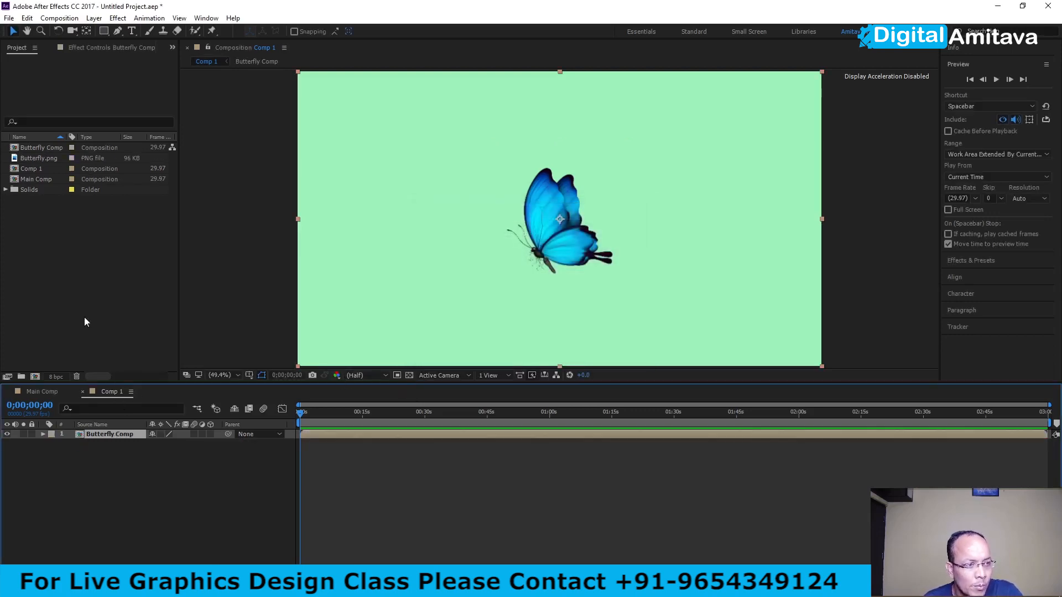
# - Examine the layers nested inside Butterfly Comp, check Main Comp, and return to Comp 1
pyautogui.doubleClick(80, 434)
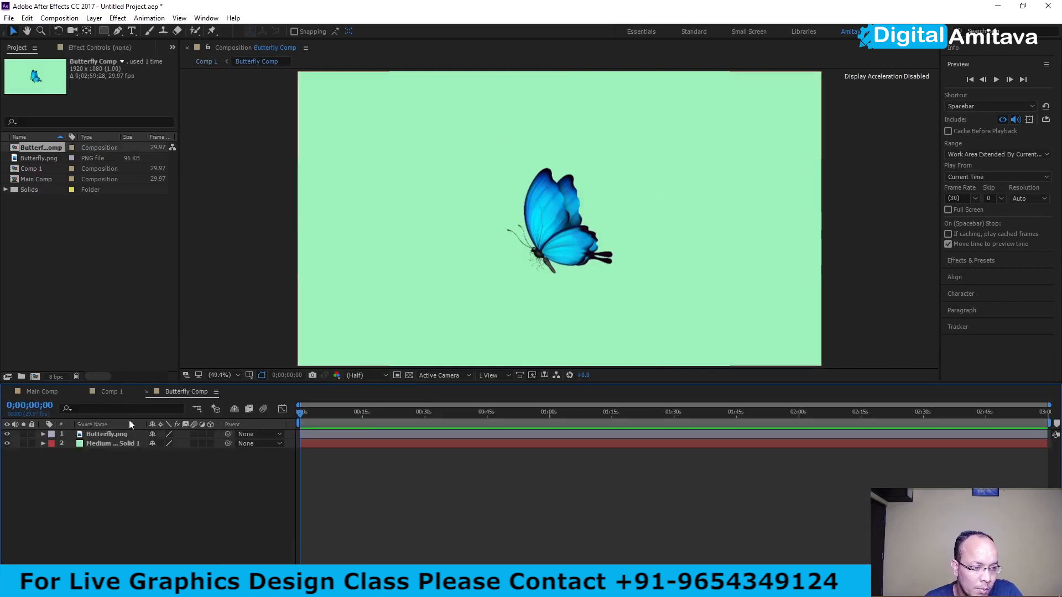
pyautogui.click(112, 392)
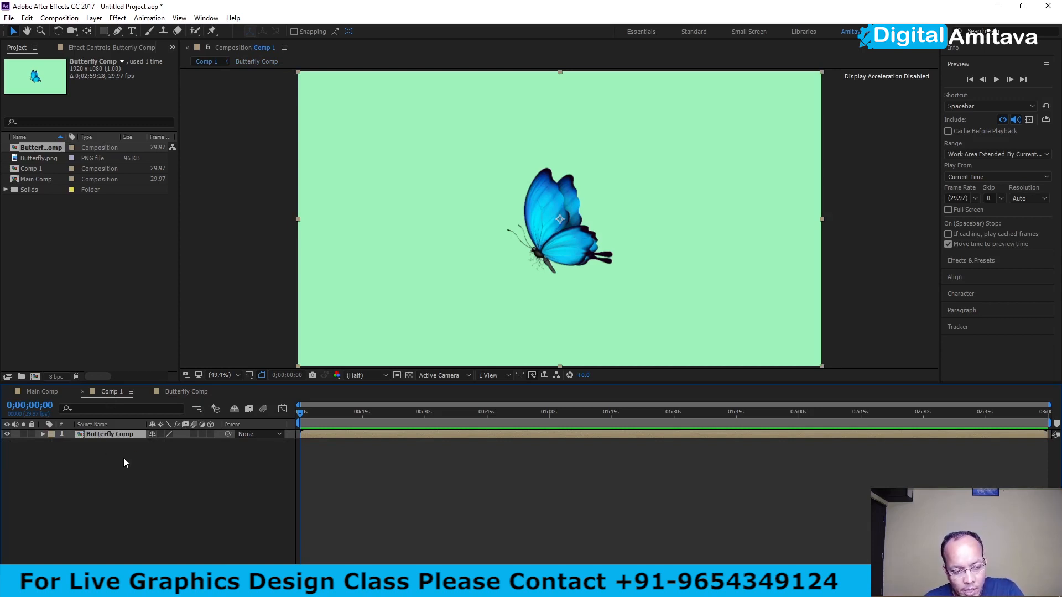
pyautogui.doubleClick(145, 435)
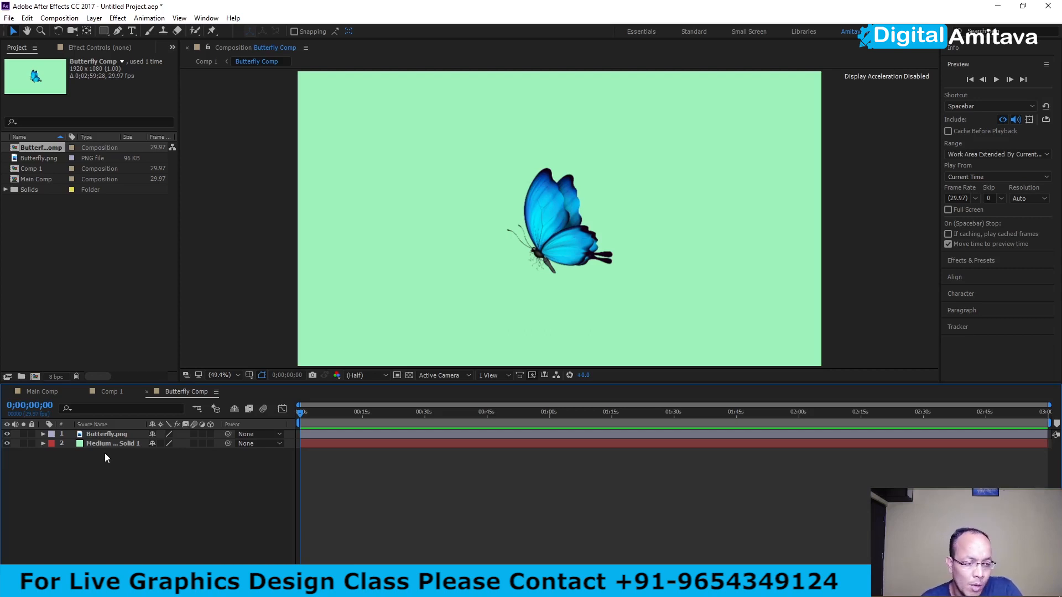
pyautogui.click(110, 393)
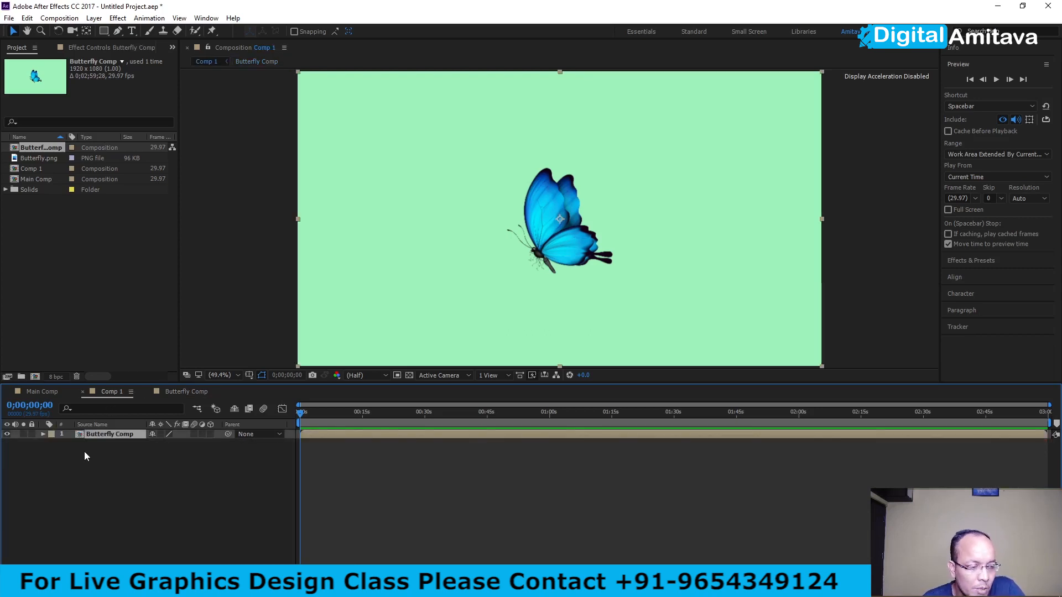
pyautogui.click(35, 390)
pyautogui.click(108, 392)
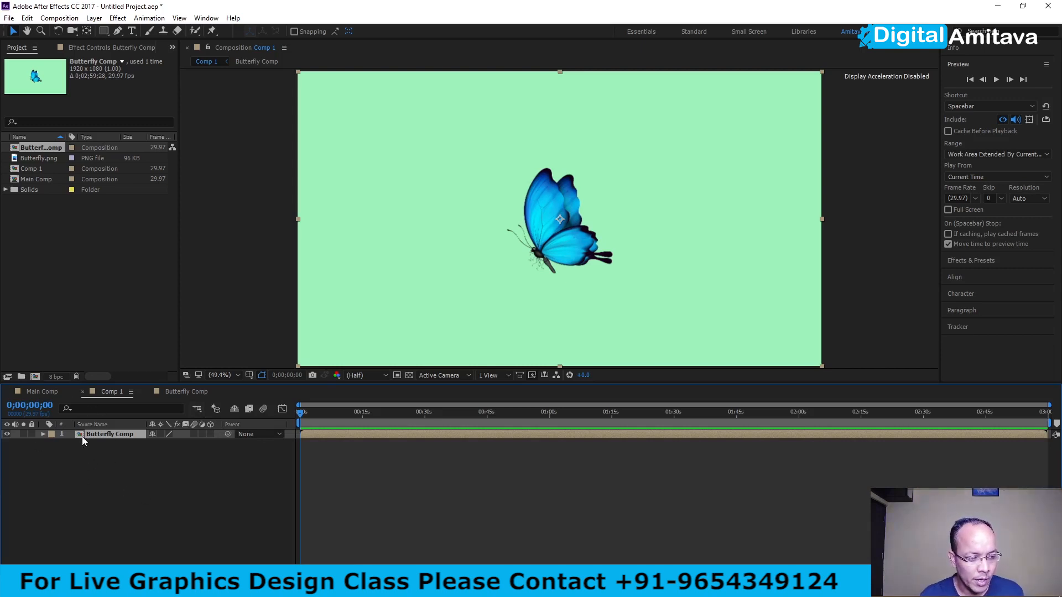
# - Add a text layer reading "asdasdasdasd" above the Butterfly Comp layer in Comp 1
pyautogui.rightClick(118, 471)
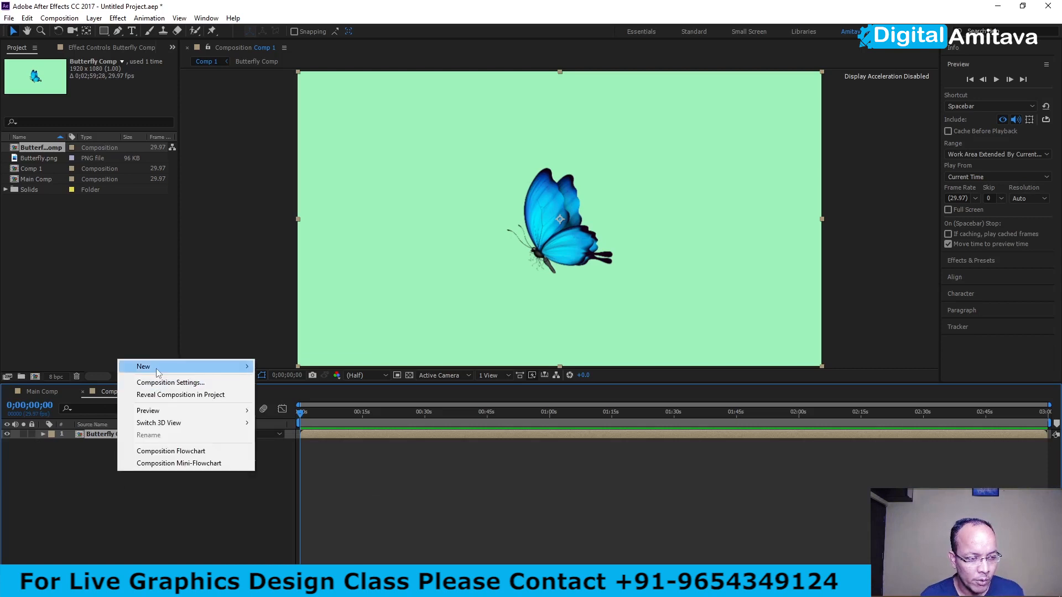
pyautogui.moveTo(159, 368)
pyautogui.click(285, 382)
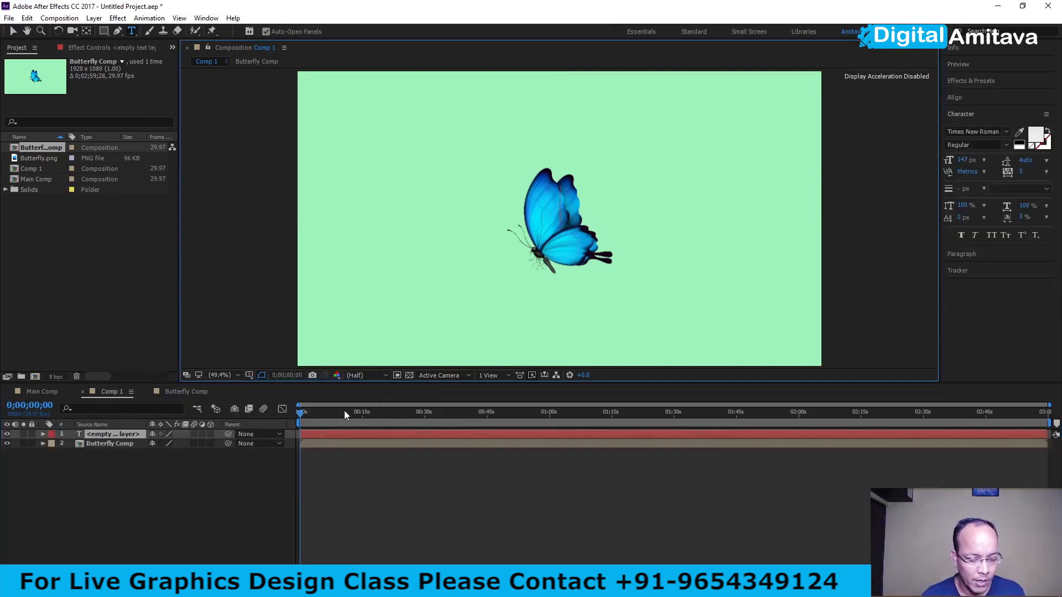
pyautogui.write('asdasdasdasd')
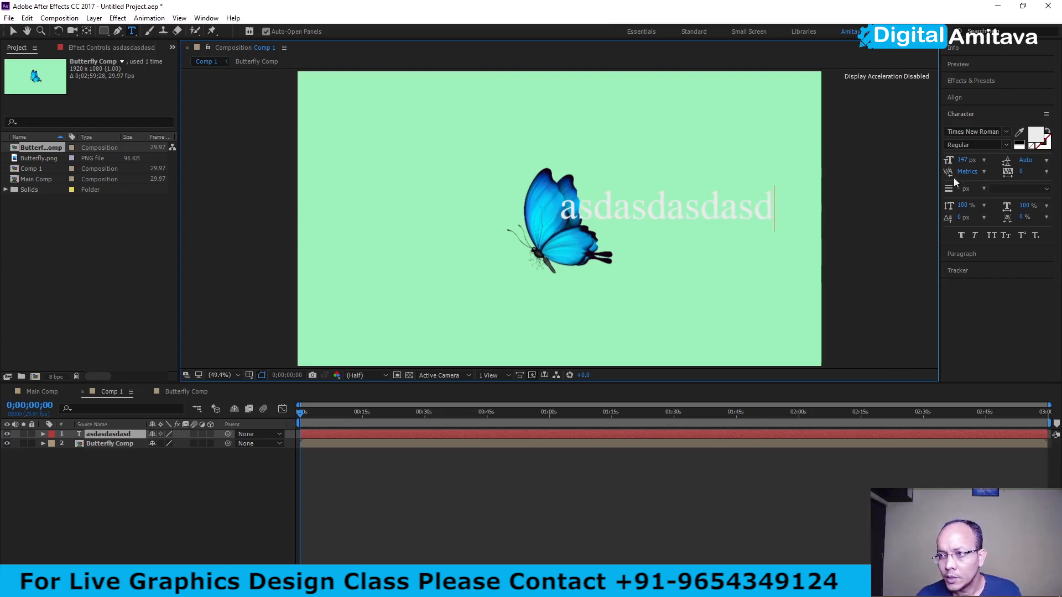
# - Try to change the text's fill colour to yellow
pyautogui.click(1040, 134)
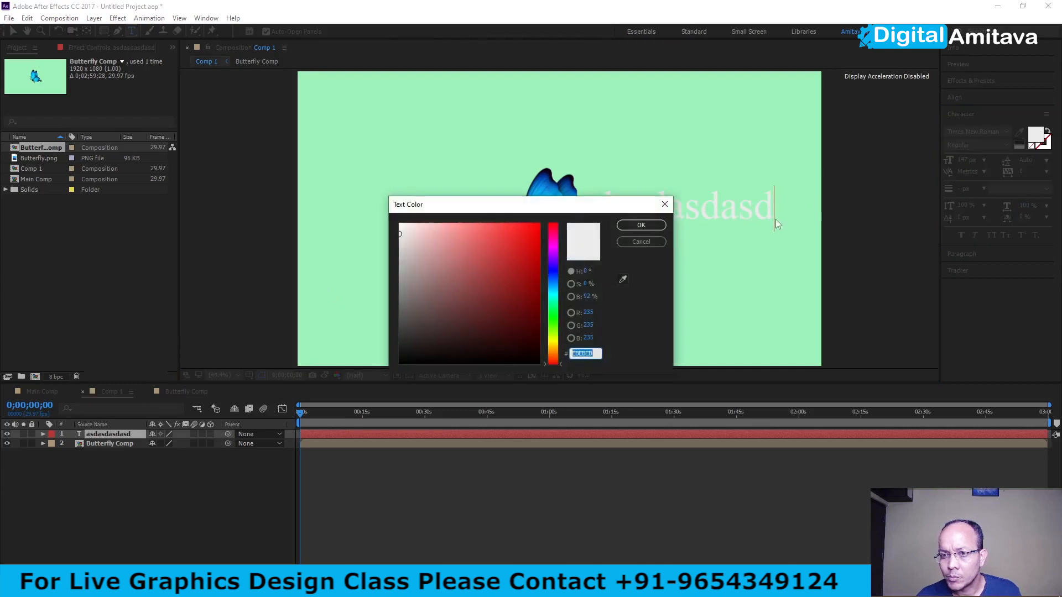
pyautogui.click(514, 233)
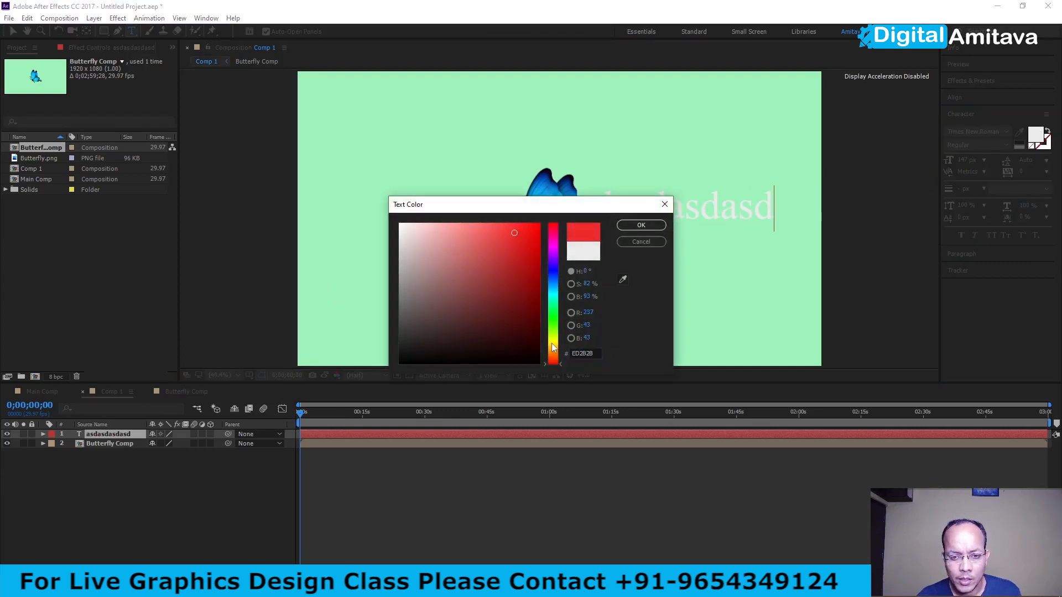
pyautogui.click(552, 343)
pyautogui.click(642, 225)
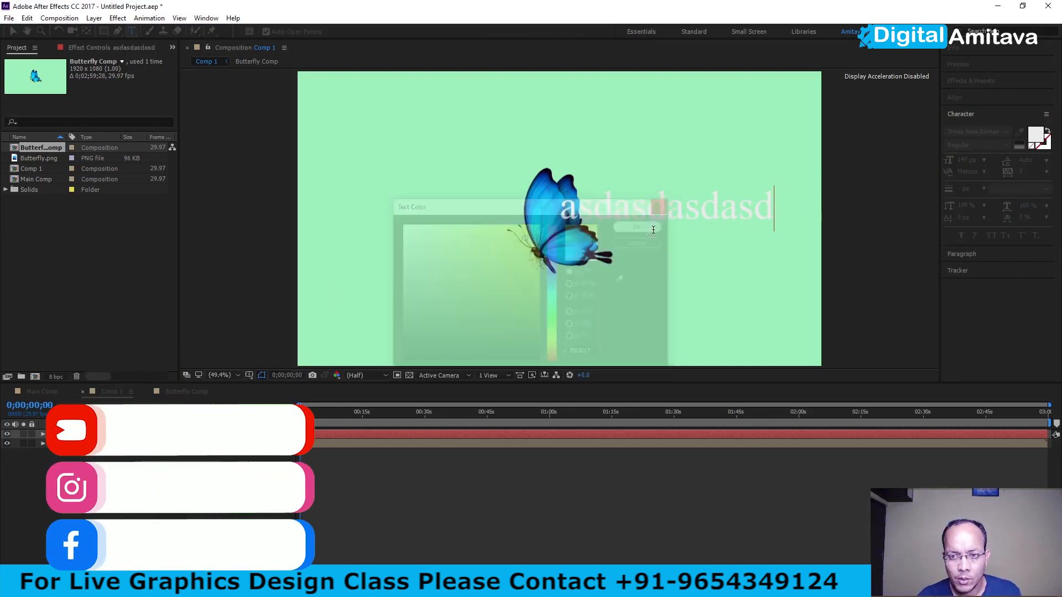
# - Select all of the placeholder text and set its fill colour to black
pyautogui.doubleClick(661, 215)
pyautogui.click(1036, 135)
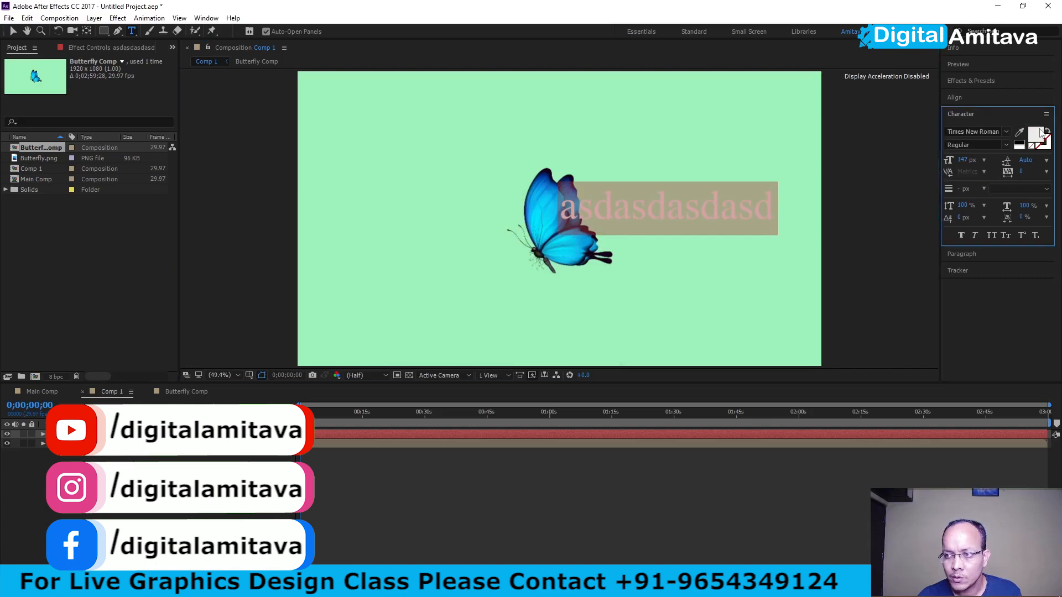
pyautogui.click(416, 357)
pyautogui.click(641, 226)
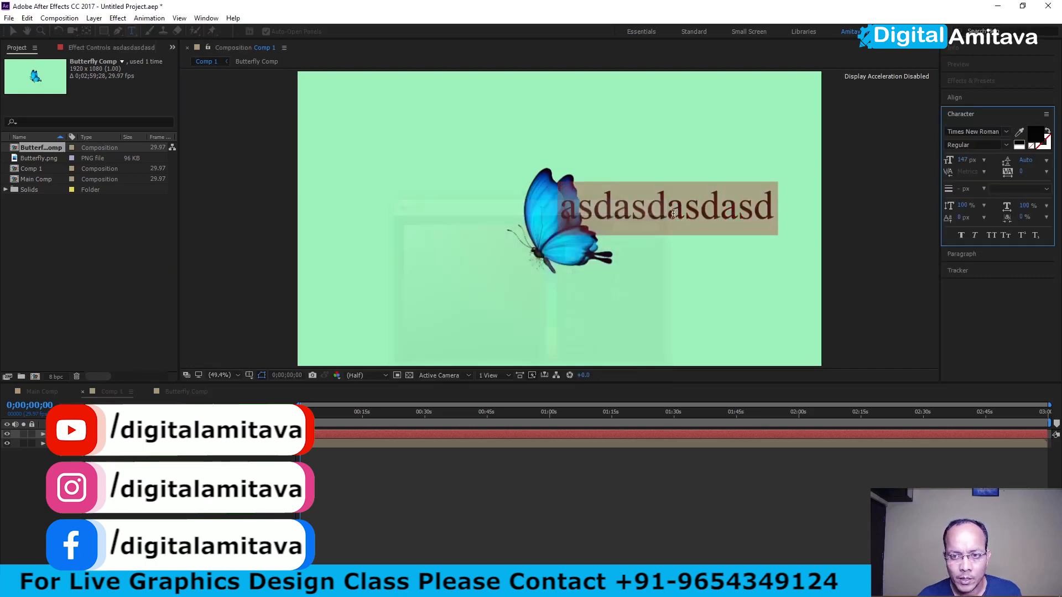
# - Move the text up and left so it sits above the butterfly, and deselect the layer
pyautogui.click(13, 31)
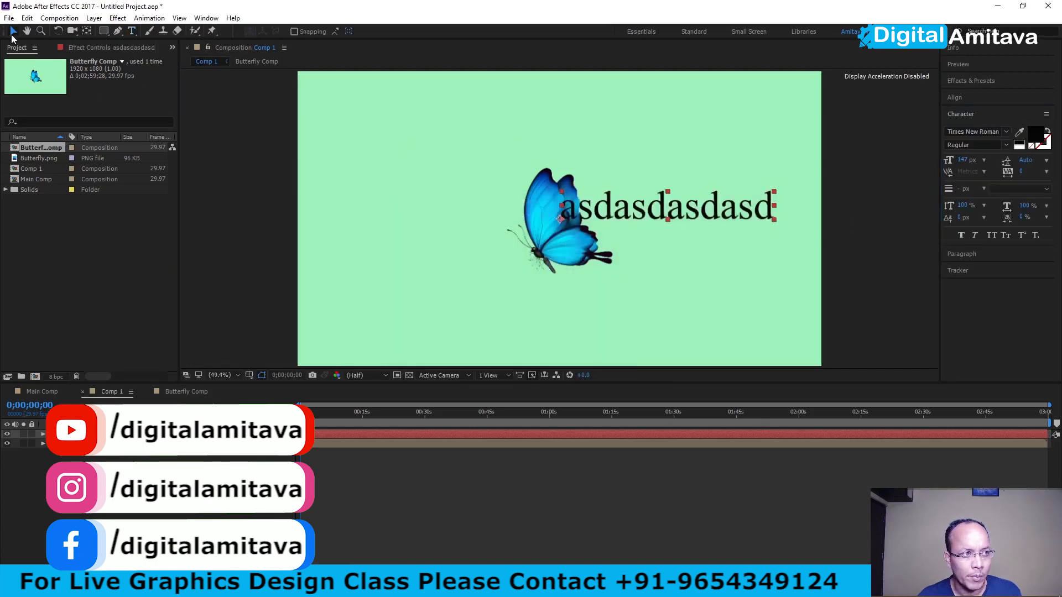
pyautogui.moveTo(633, 220); pyautogui.dragTo(445, 123)
pyautogui.click(115, 466)
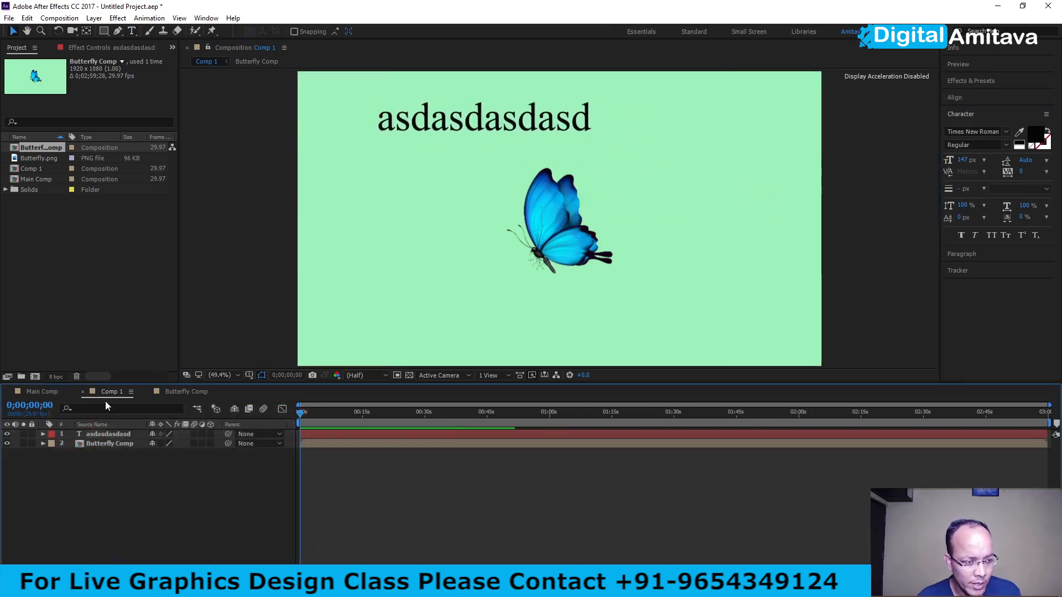
# - Open the Butterfly Comp timeline to examine which layers it contains
pyautogui.click(171, 393)
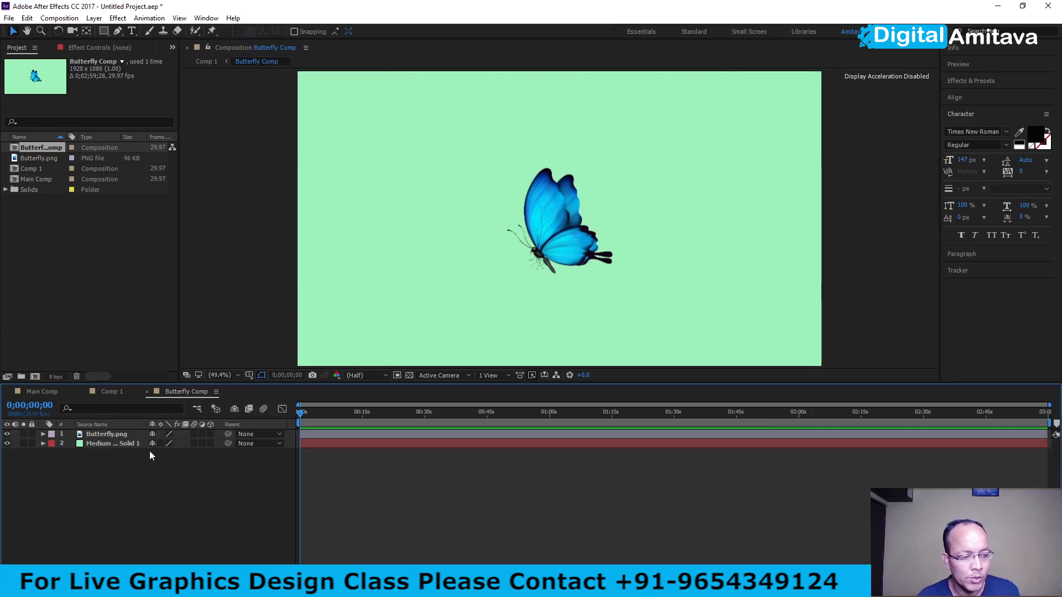
# - Add a text layer reading "Butterfly" to Butterfly Comp and move it to the upper-right area of the frame
pyautogui.rightClick(140, 482)
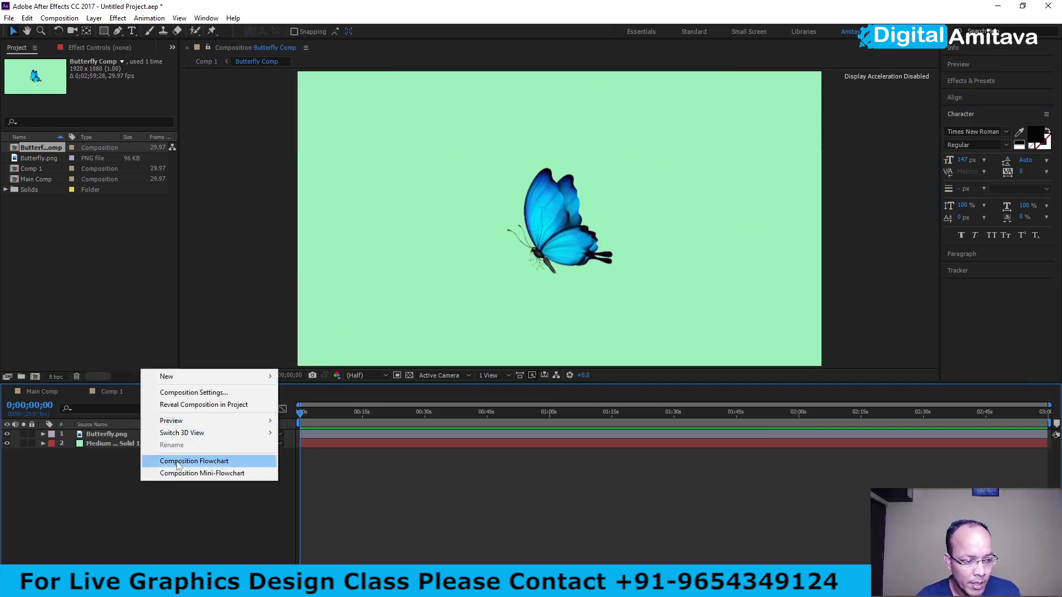
pyautogui.moveTo(174, 378)
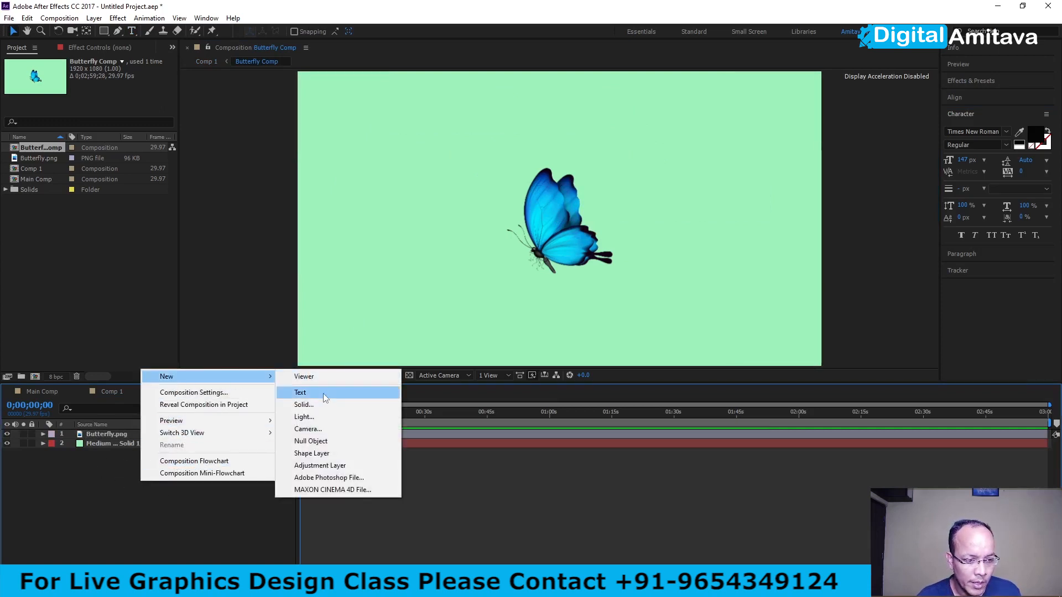
pyautogui.click(323, 392)
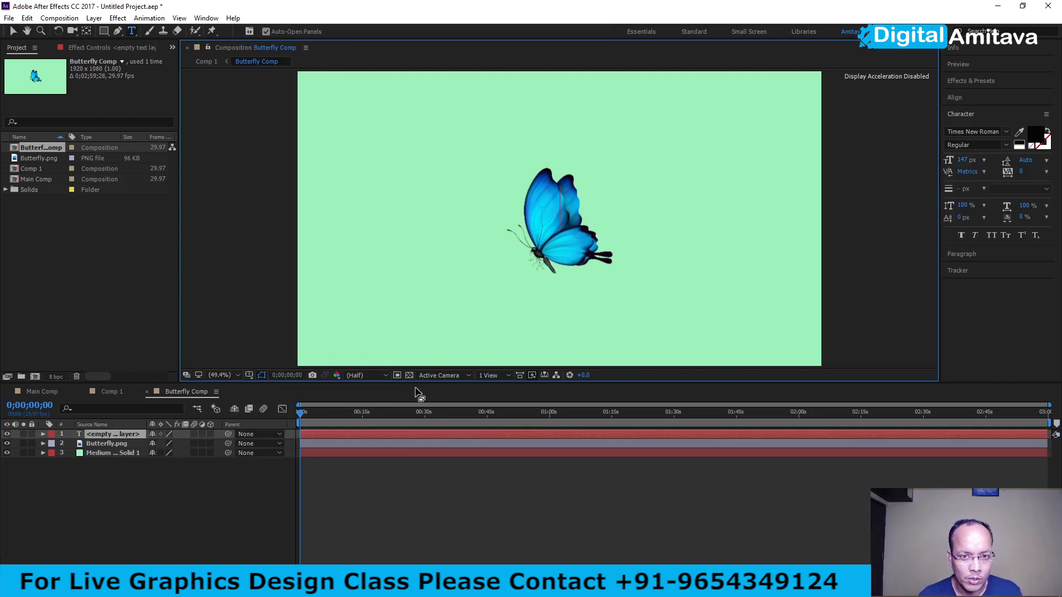
pyautogui.write('Bu')
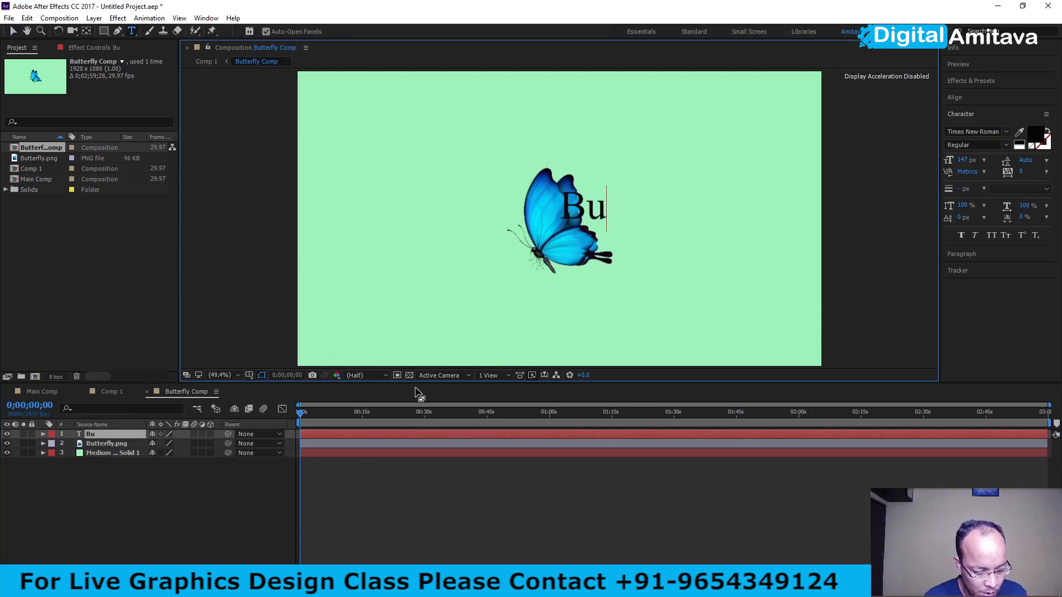
pyautogui.write('tterfly')
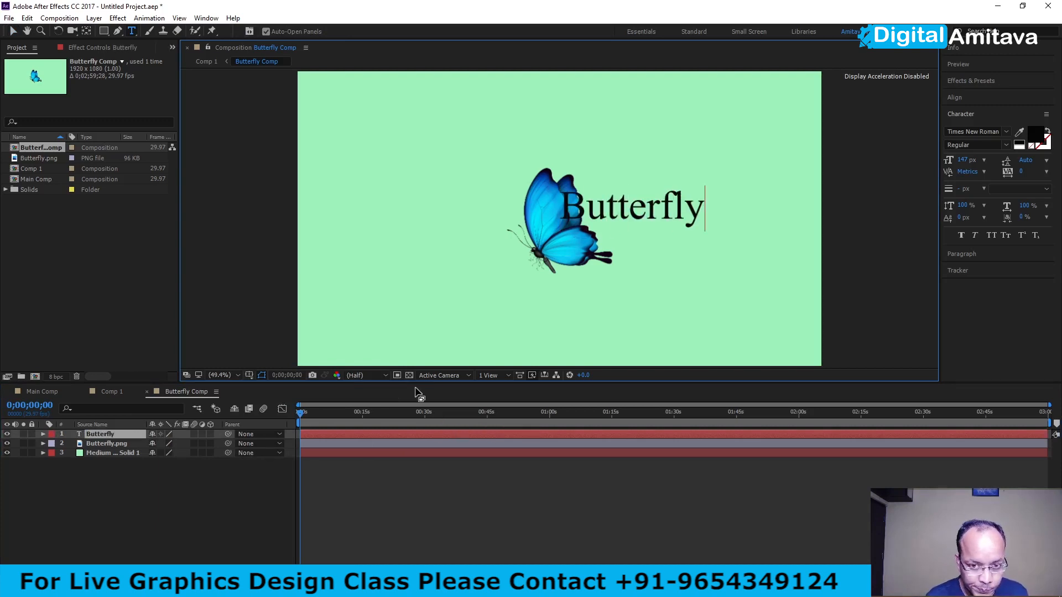
pyautogui.click(14, 31)
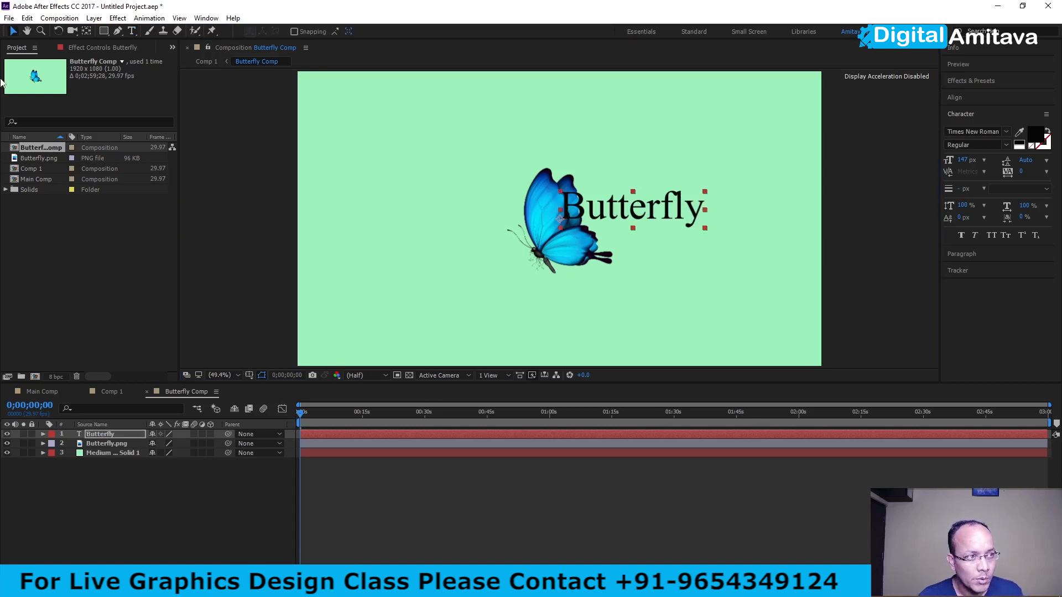
pyautogui.moveTo(623, 213); pyautogui.dragTo(706, 129)
# - Compare the text and nested layers of Comp 1 with the layers inside Butterfly Comp, ending in Comp 1
pyautogui.click(108, 392)
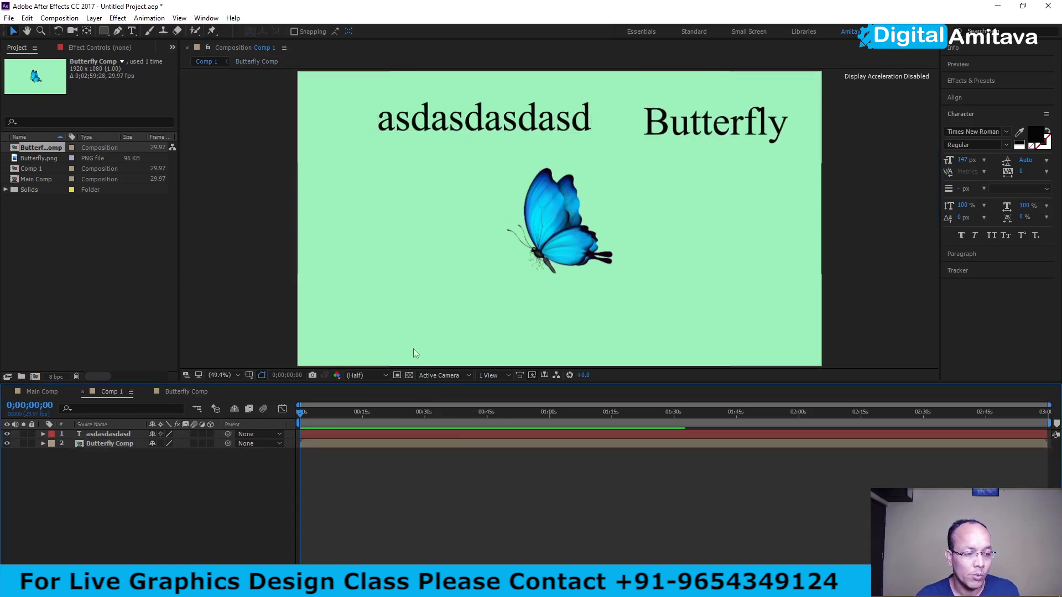
pyautogui.click(122, 433)
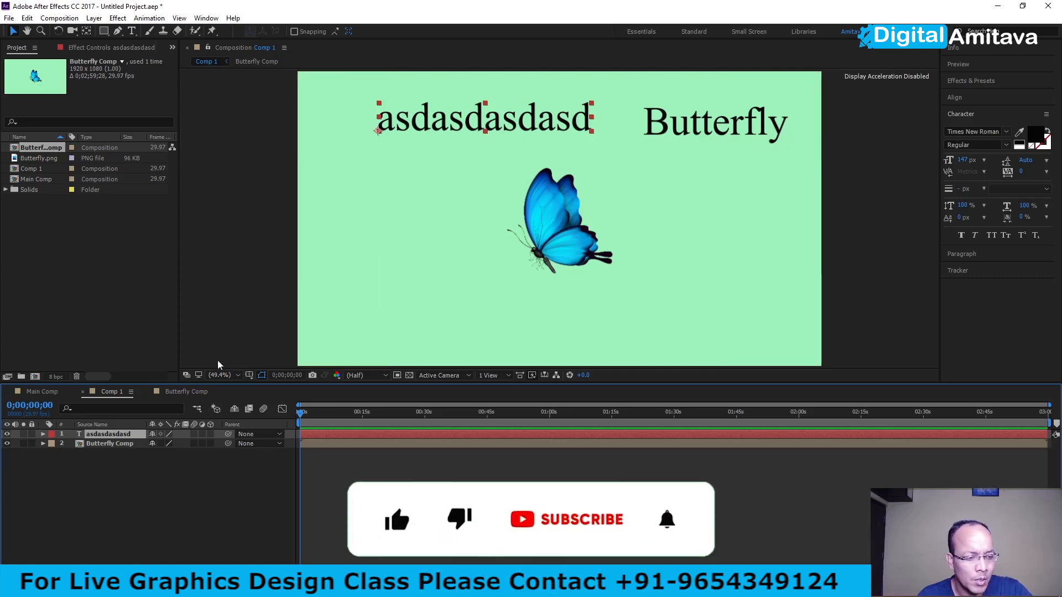
pyautogui.doubleClick(108, 444)
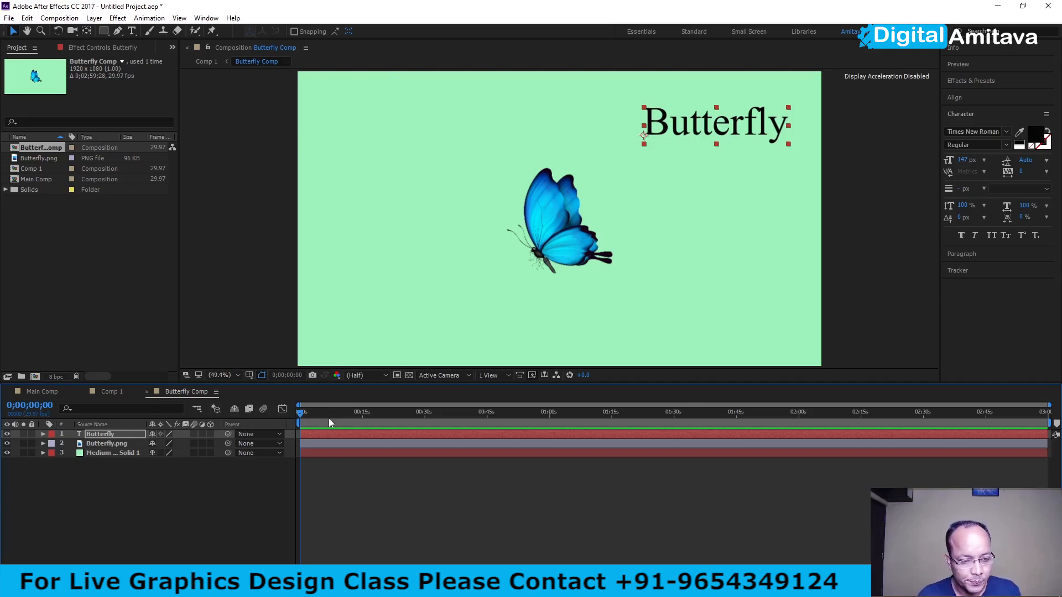
pyautogui.click(105, 391)
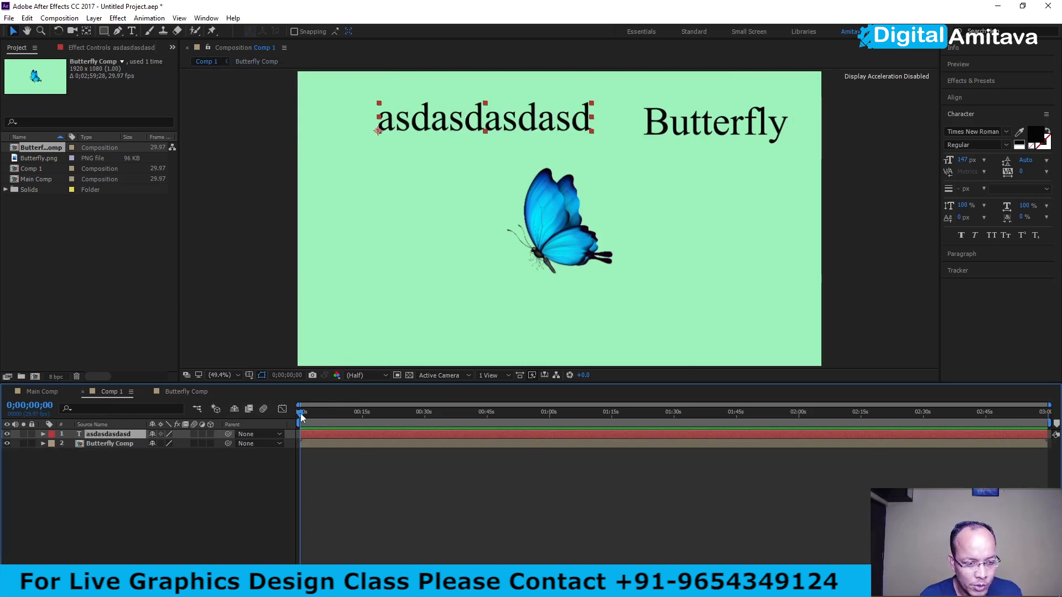
# - Set Comp 1's current time to 0;01;00;00 and deselect the text layer
pyautogui.moveTo(300, 414); pyautogui.dragTo(423, 417)
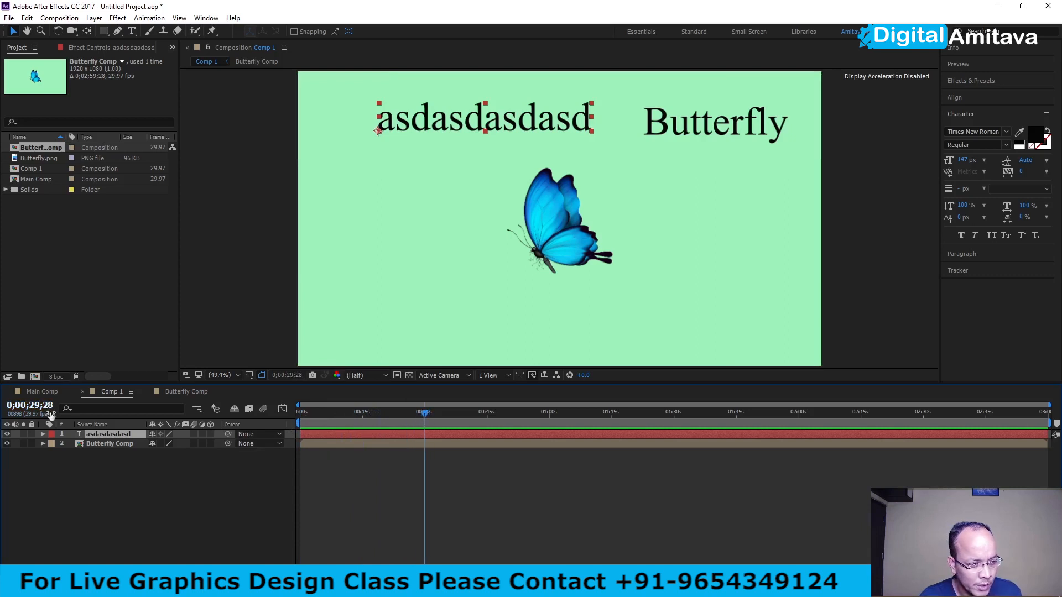
pyautogui.click(16, 407)
pyautogui.moveTo(16, 408); pyautogui.dragTo(27, 407)
pyautogui.write('01')
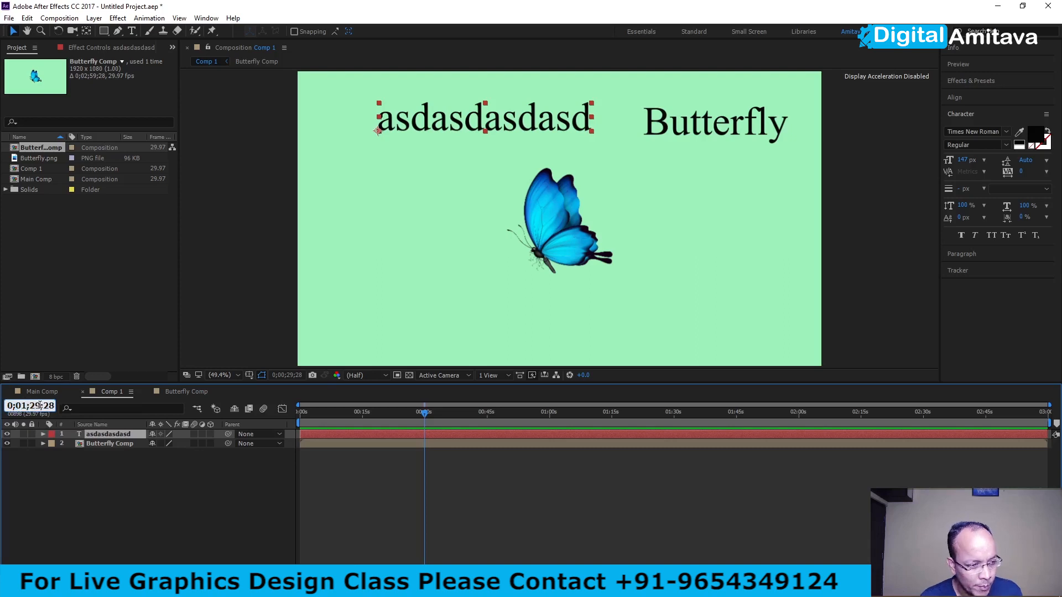
pyautogui.moveTo(29, 407); pyautogui.dragTo(38, 407)
pyautogui.write('00')
pyautogui.press('Return')
pyautogui.click(47, 409)
pyautogui.moveTo(43, 407); pyautogui.dragTo(57, 410)
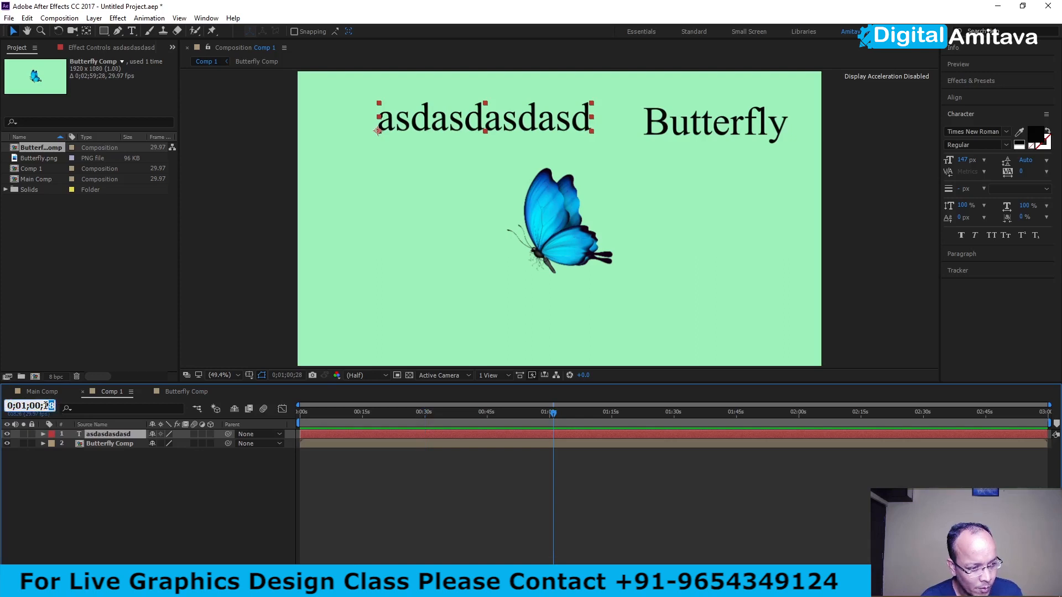
pyautogui.write('00')
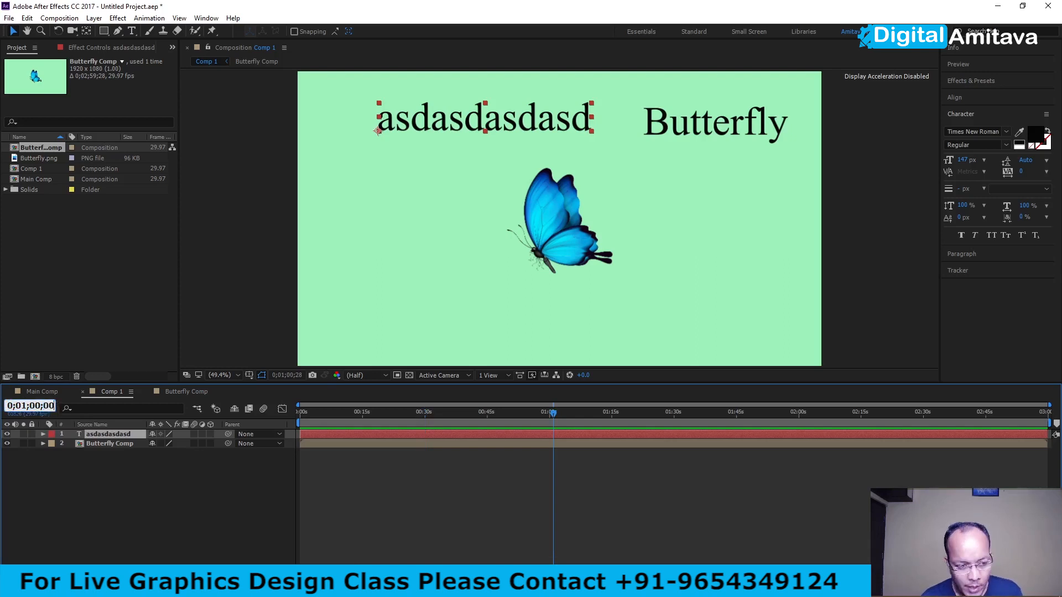
pyautogui.click(135, 496)
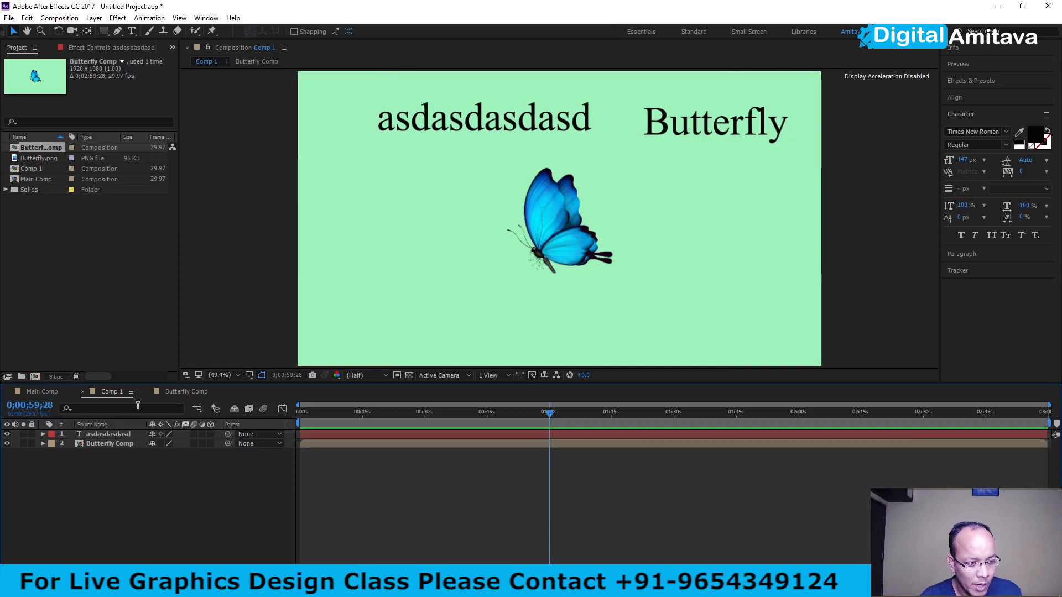
# - Check the current-time indicator position in Main Comp, Butterfly Comp and Comp 1, ending in Butterfly Comp
pyautogui.click(40, 392)
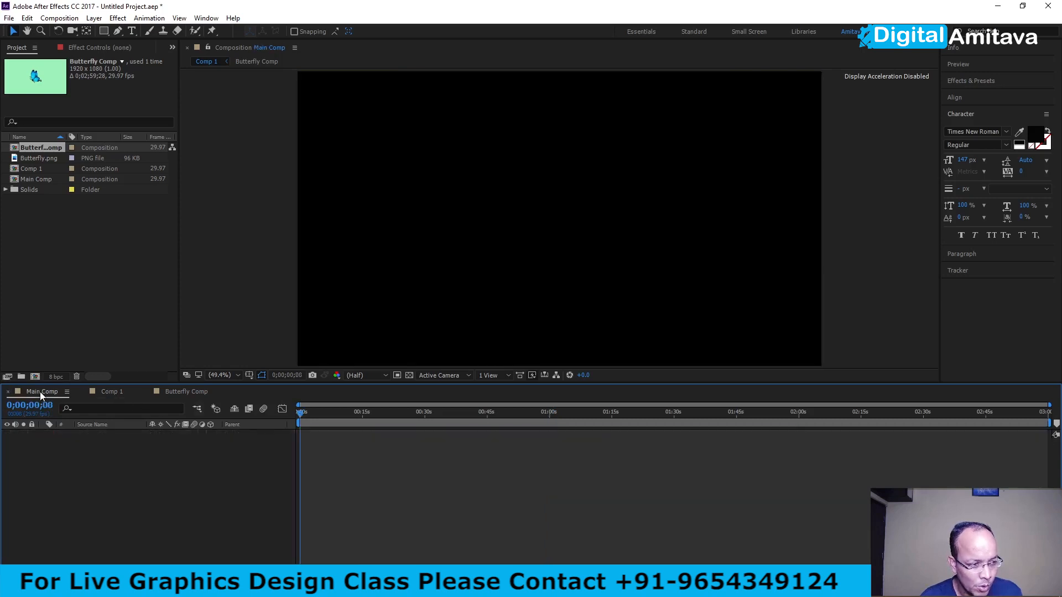
pyautogui.click(177, 391)
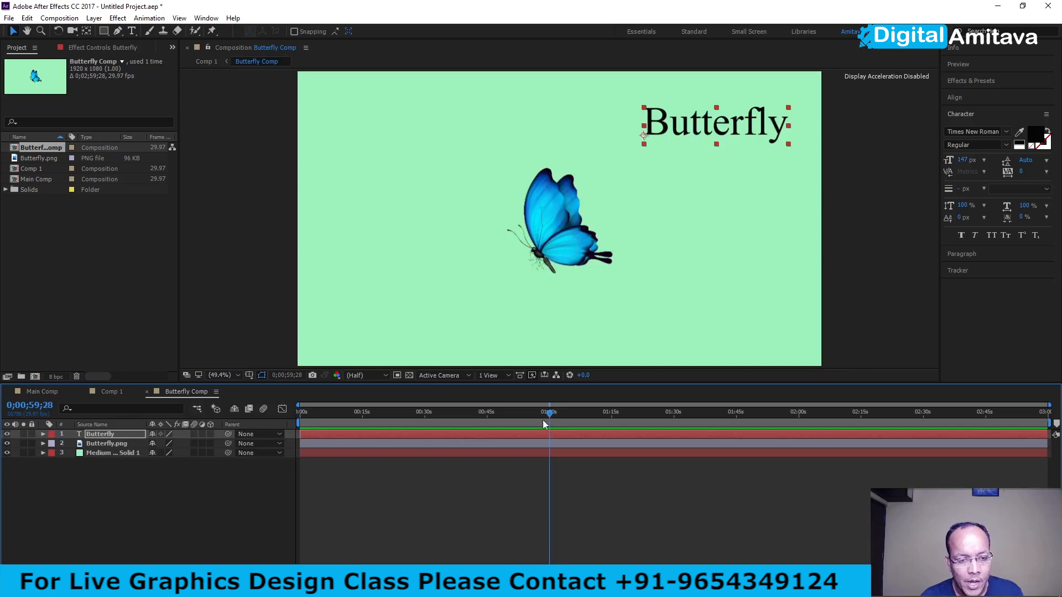
pyautogui.click(109, 393)
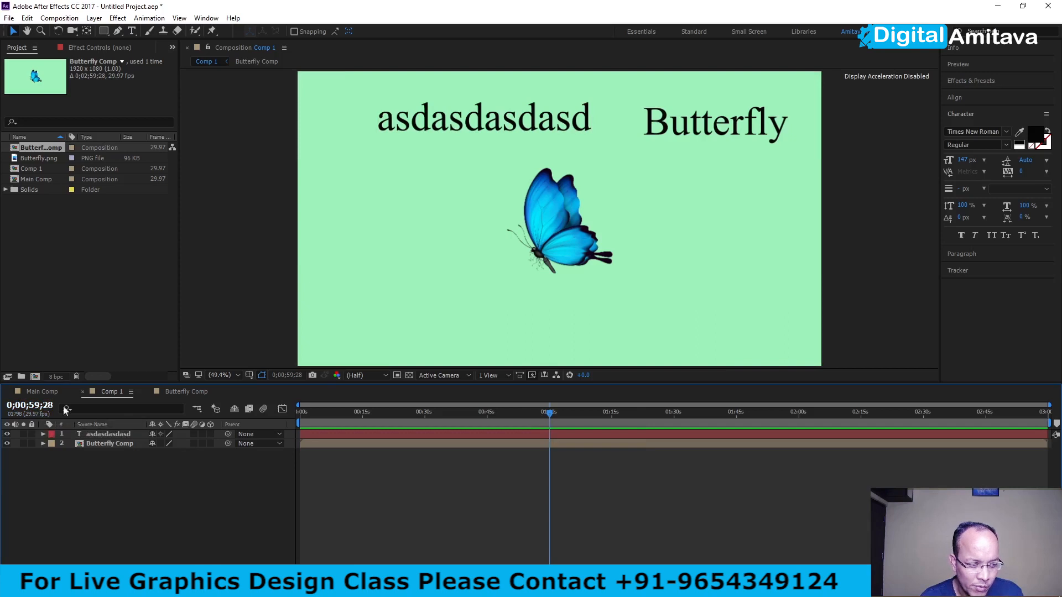
pyautogui.click(182, 392)
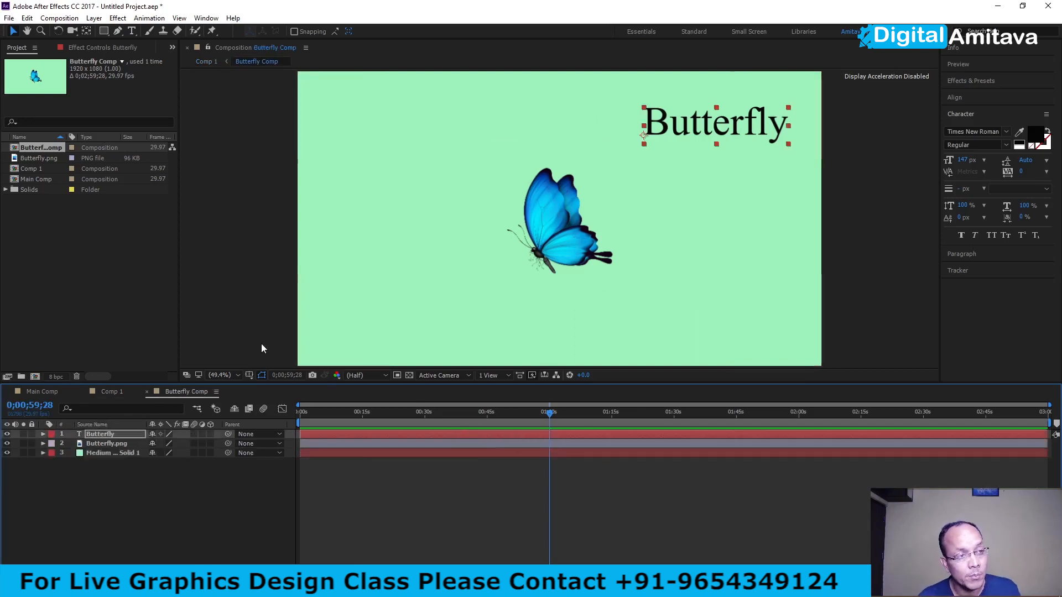
# - Disable Synchronize Time of All Related Items in the general preferences
pyautogui.click(27, 18)
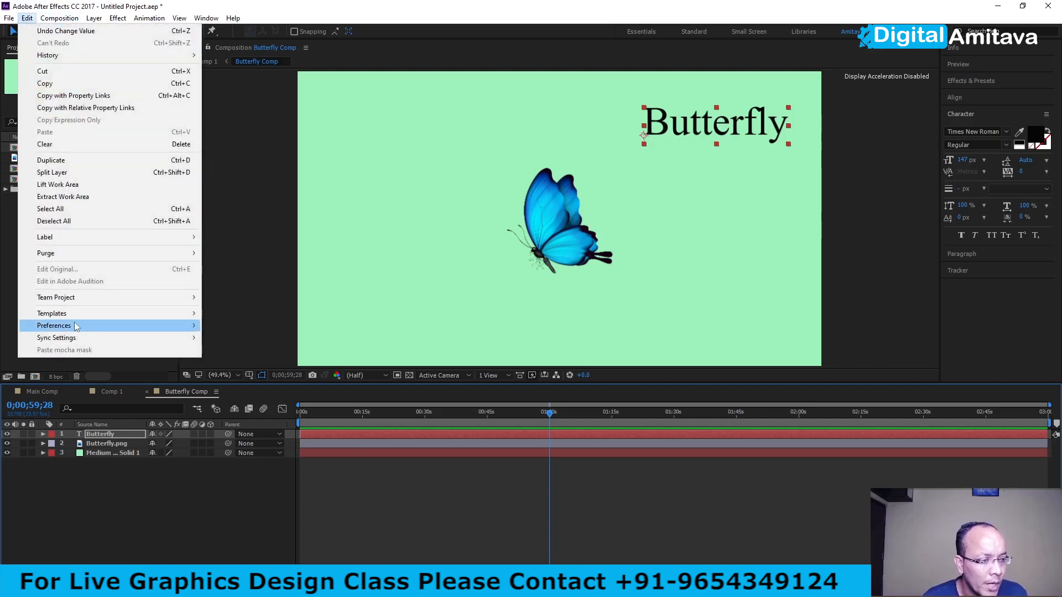
pyautogui.moveTo(74, 326)
pyautogui.click(249, 328)
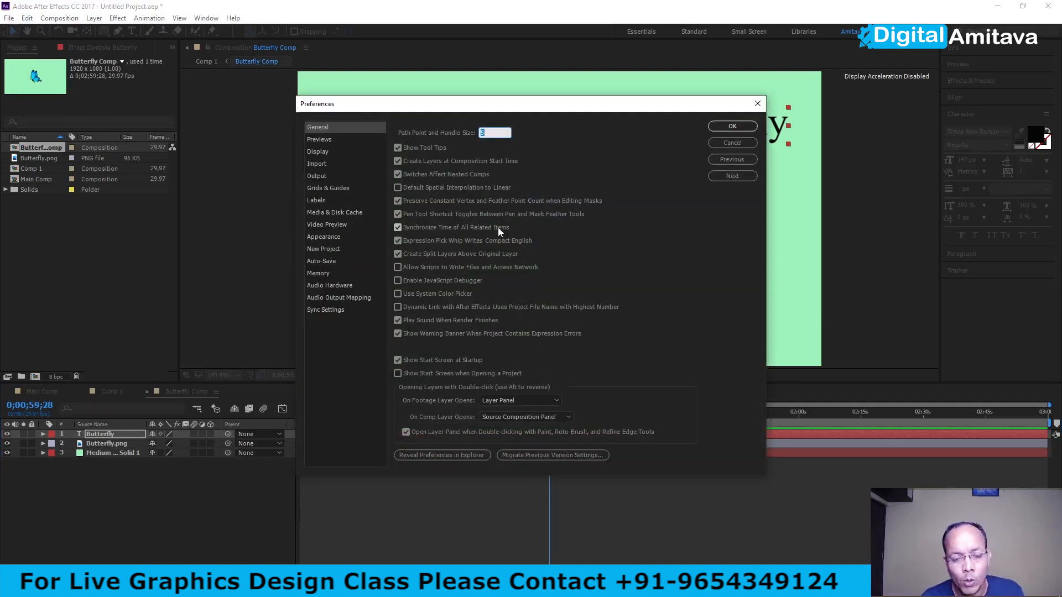
pyautogui.click(398, 228)
pyautogui.click(735, 126)
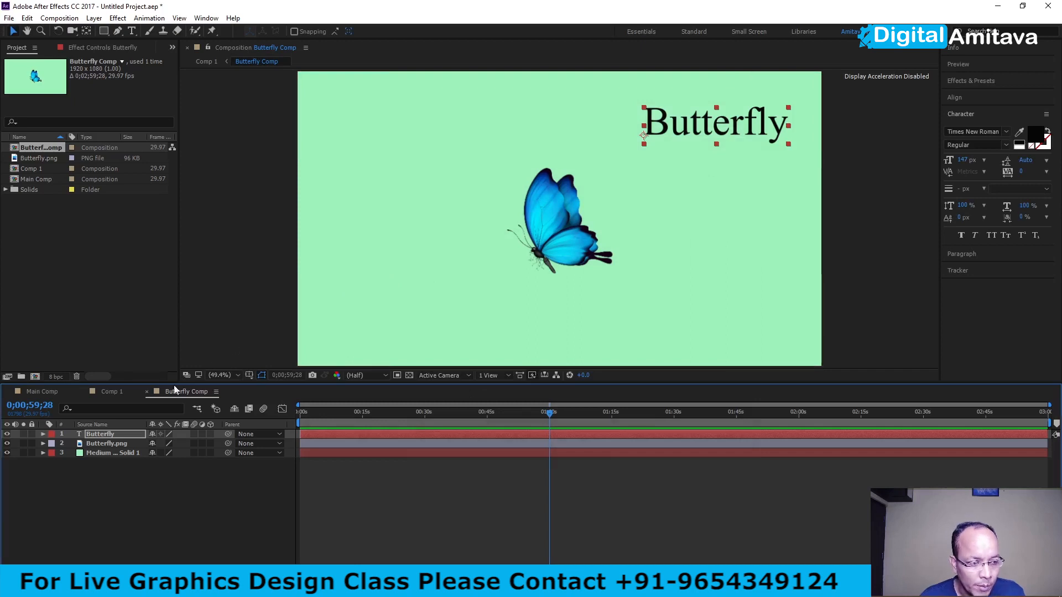
# - Set the current time of Comp 1 to 0;01;30;28
pyautogui.click(106, 392)
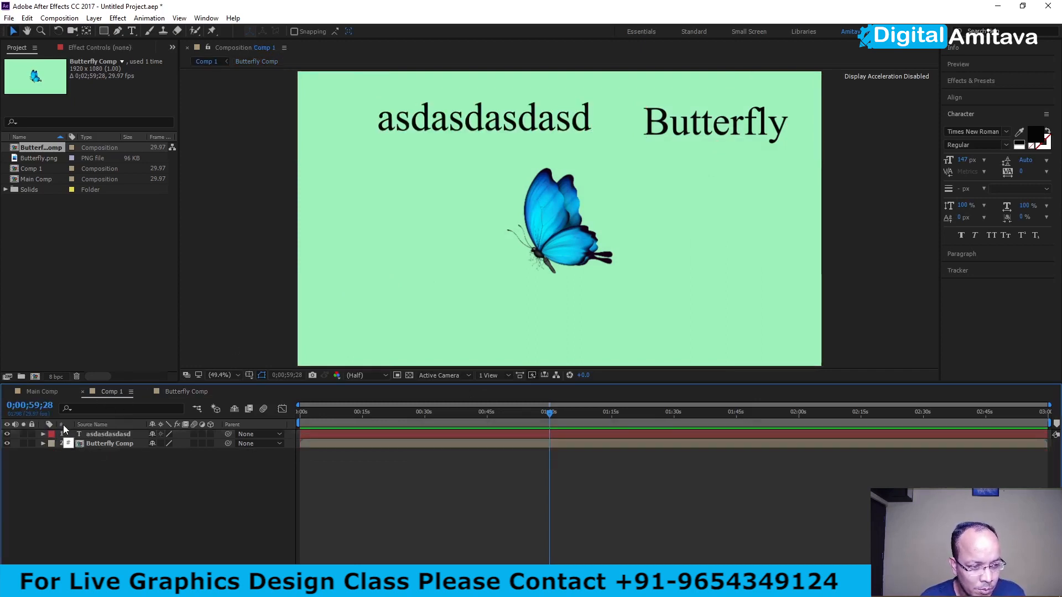
pyautogui.click(33, 403)
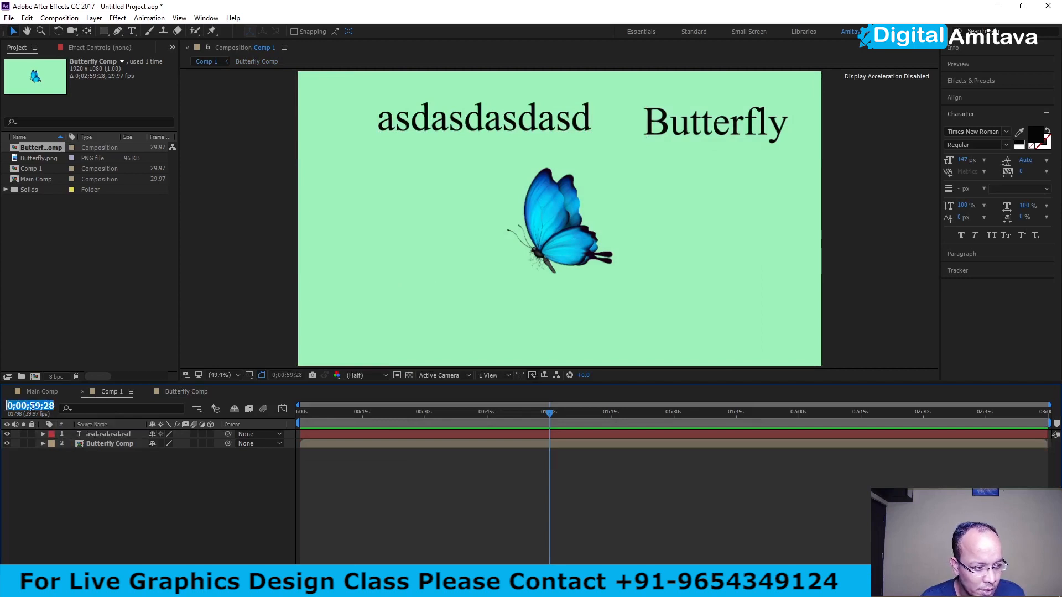
pyautogui.click(32, 406)
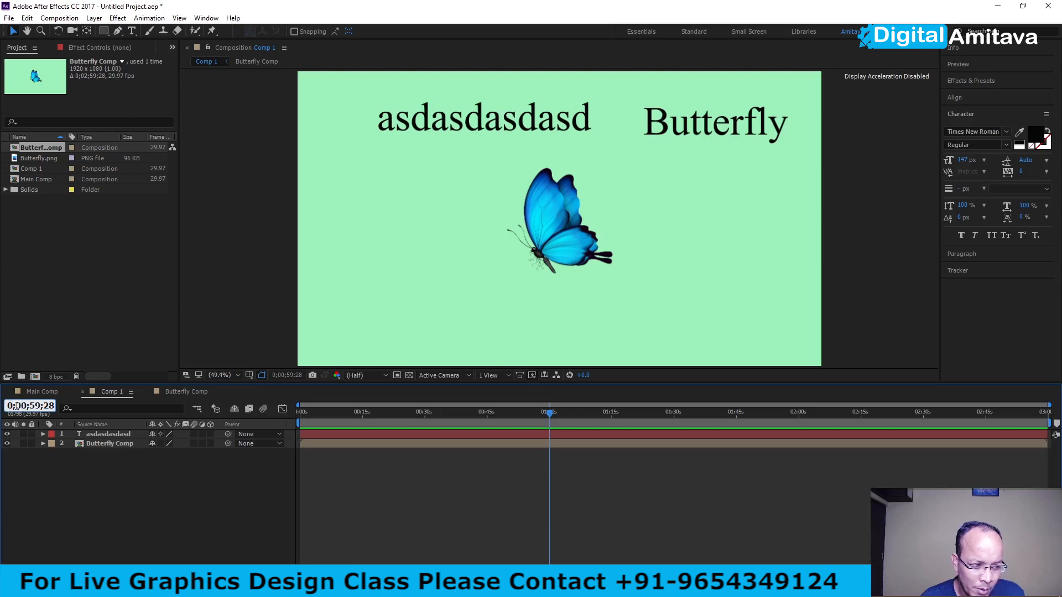
pyautogui.moveTo(16, 406); pyautogui.dragTo(27, 406)
pyautogui.write('01')
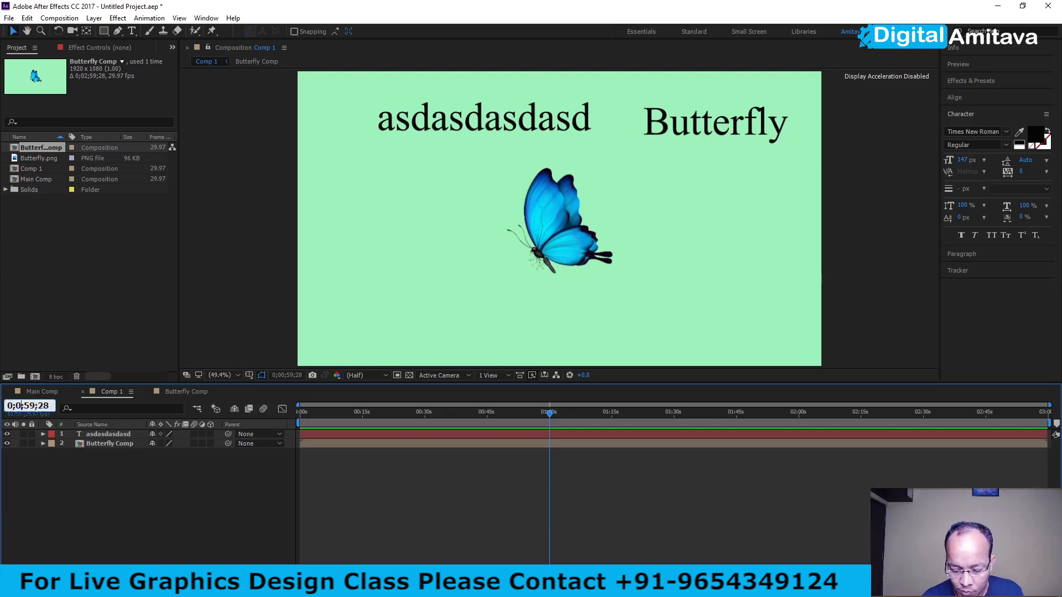
pyautogui.moveTo(29, 406); pyautogui.dragTo(41, 406)
pyautogui.write('30')
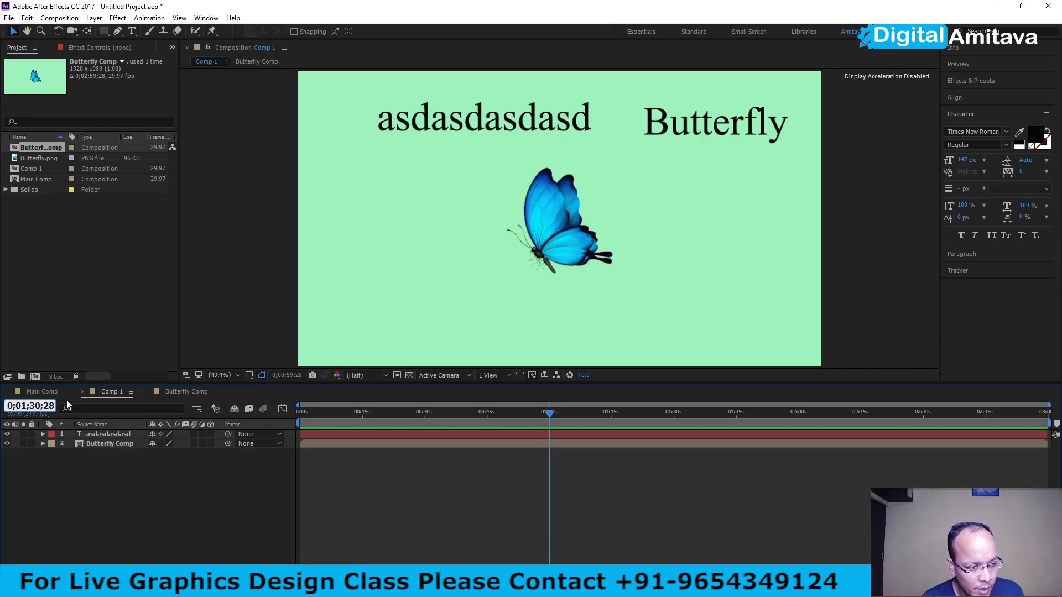
pyautogui.press('Return')
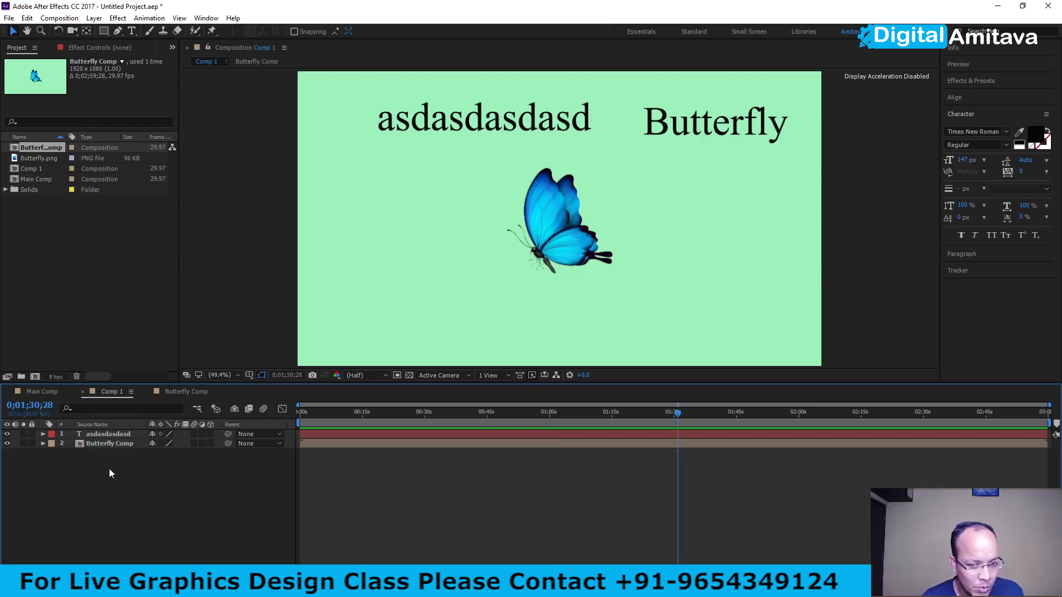
# - Compare the current-time indicator position in Butterfly Comp with the one in Comp 1
pyautogui.click(174, 391)
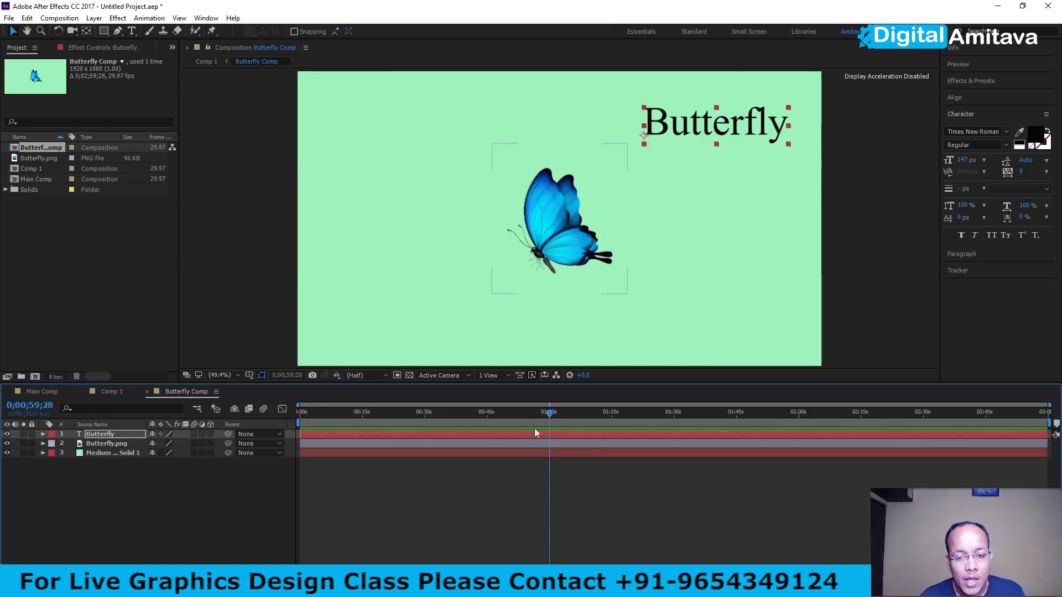
pyautogui.click(107, 393)
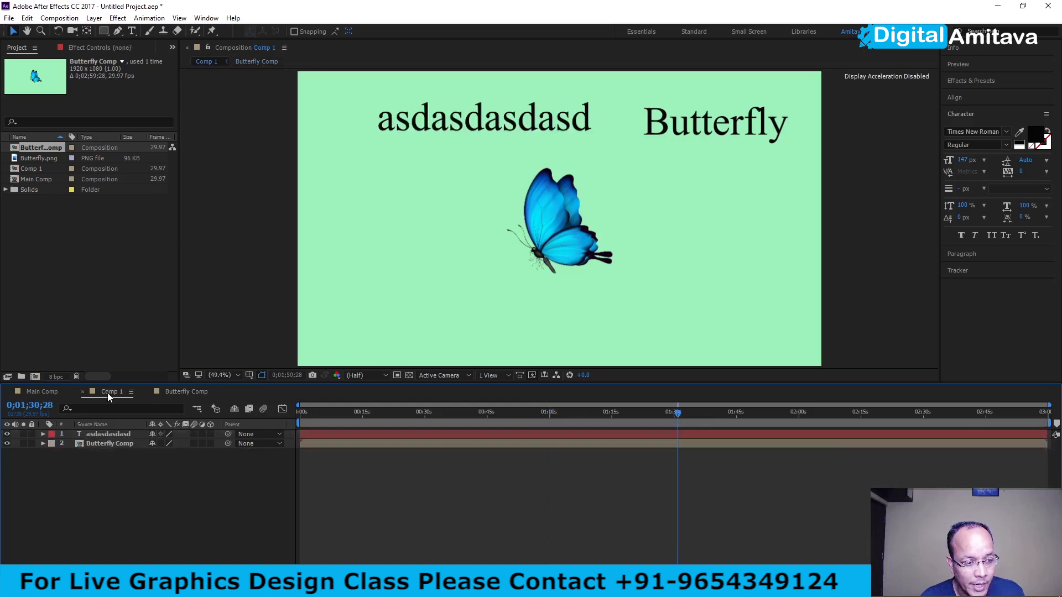
pyautogui.click(676, 416)
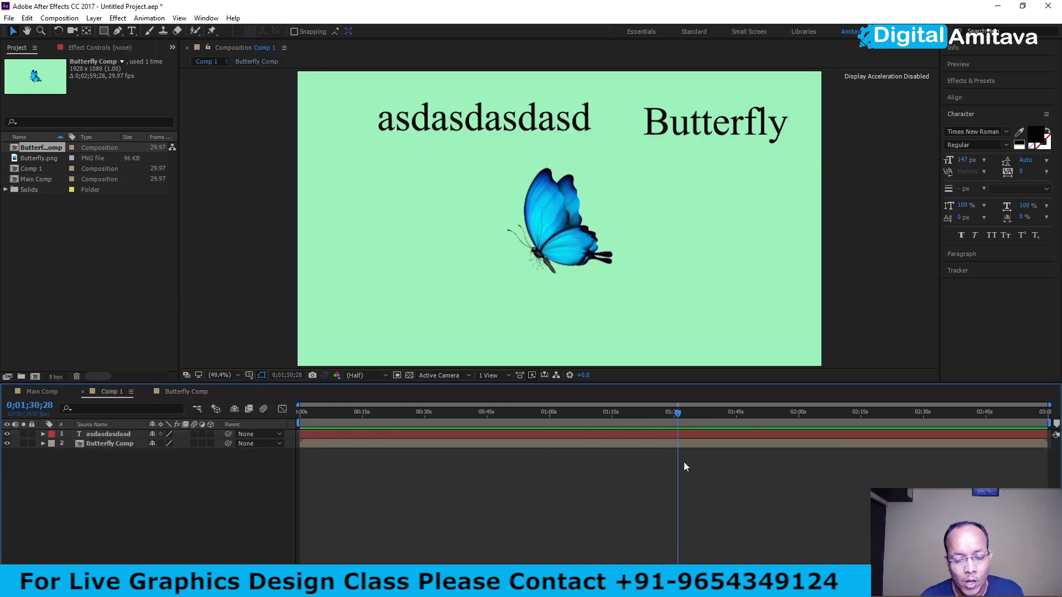
pyautogui.click(171, 393)
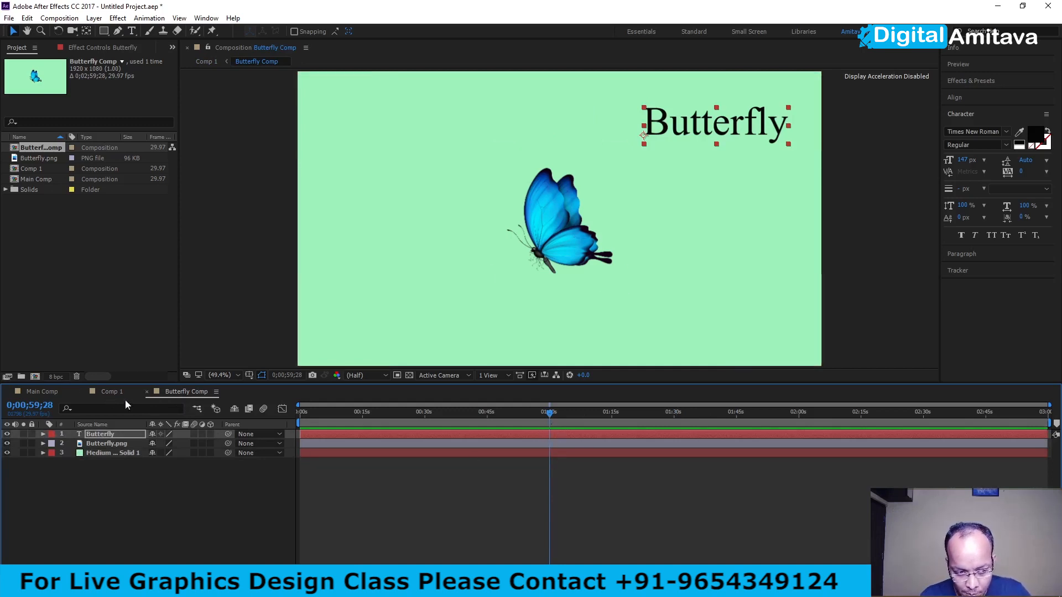
pyautogui.click(107, 392)
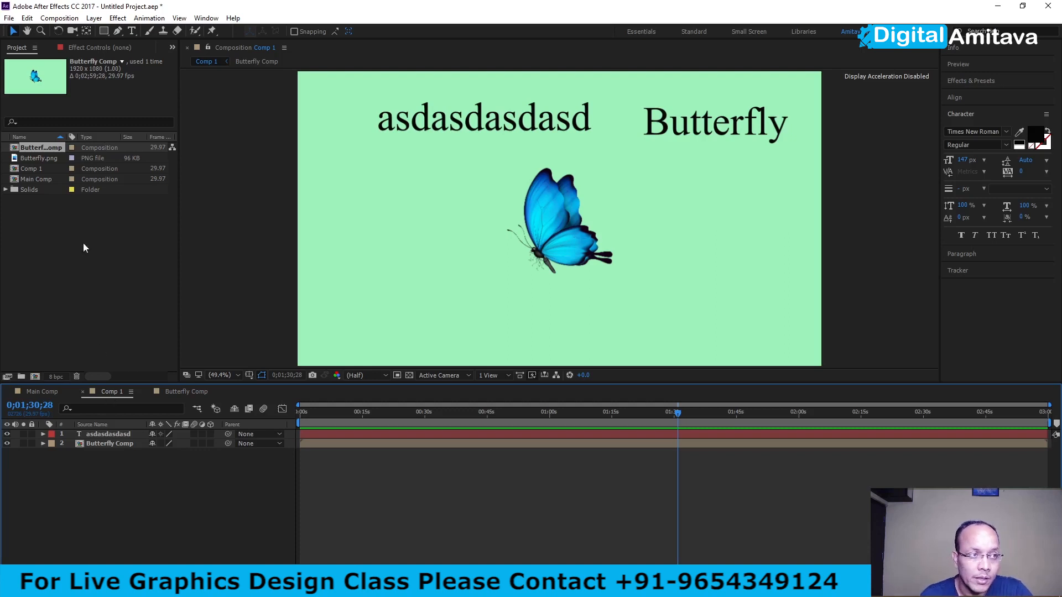
# - Re-enable Synchronize Time of All Related Items in the general preferences
pyautogui.click(27, 18)
pyautogui.moveTo(177, 326)
pyautogui.click(228, 326)
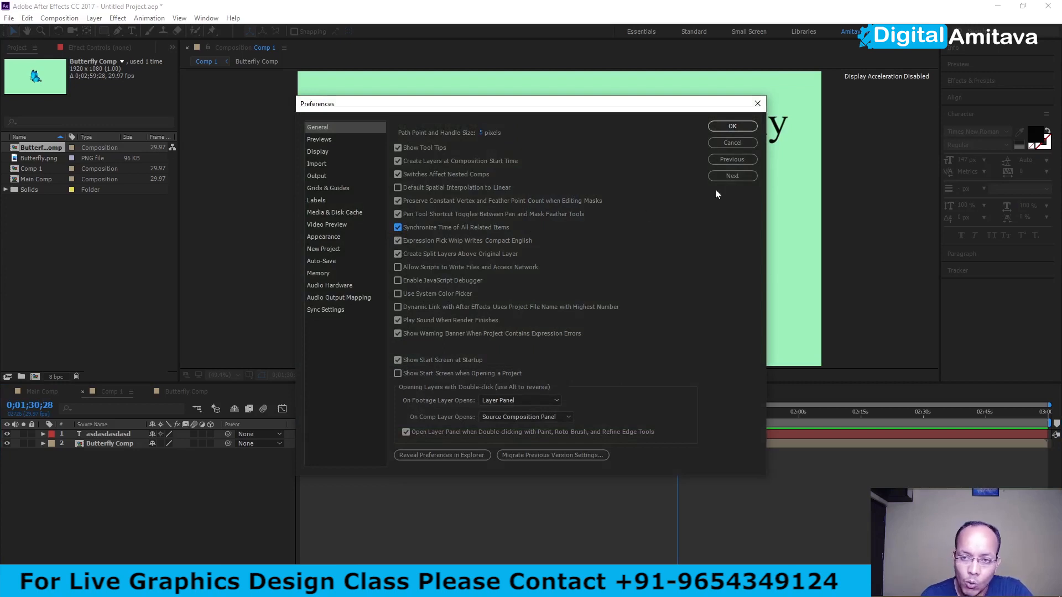
pyautogui.click(732, 126)
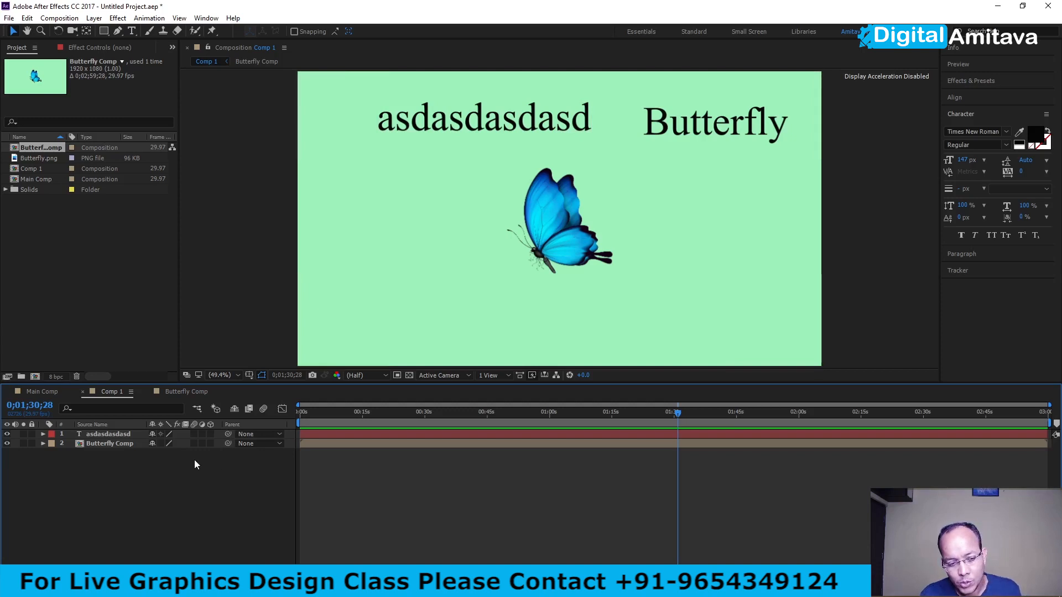
# - Pre-compose the Butterfly text layer and the medium turquoise solid in Butterfly Comp as Solid Comp
pyautogui.click(169, 392)
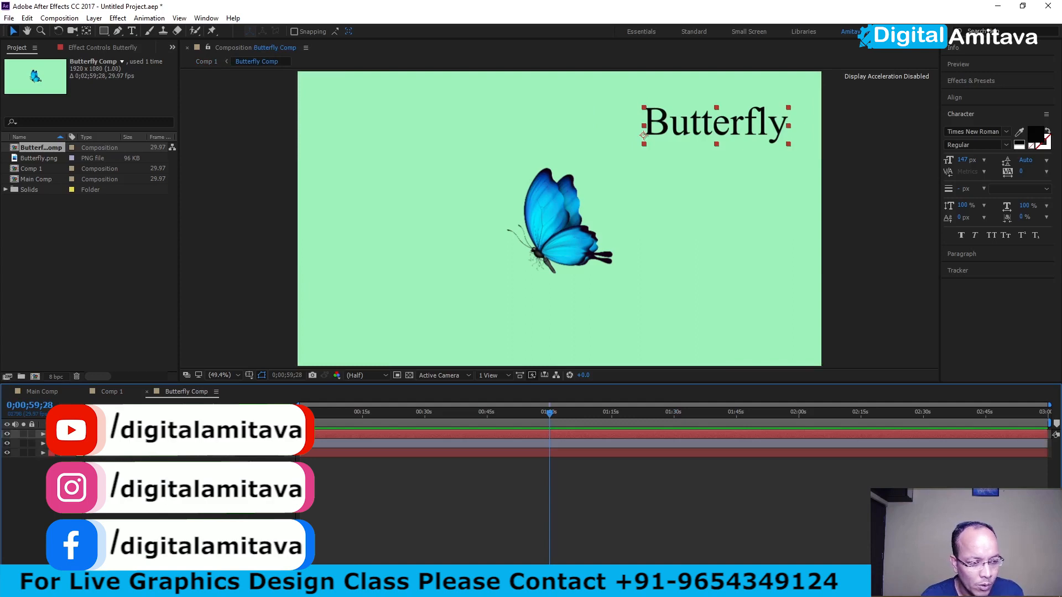
pyautogui.click(115, 453)
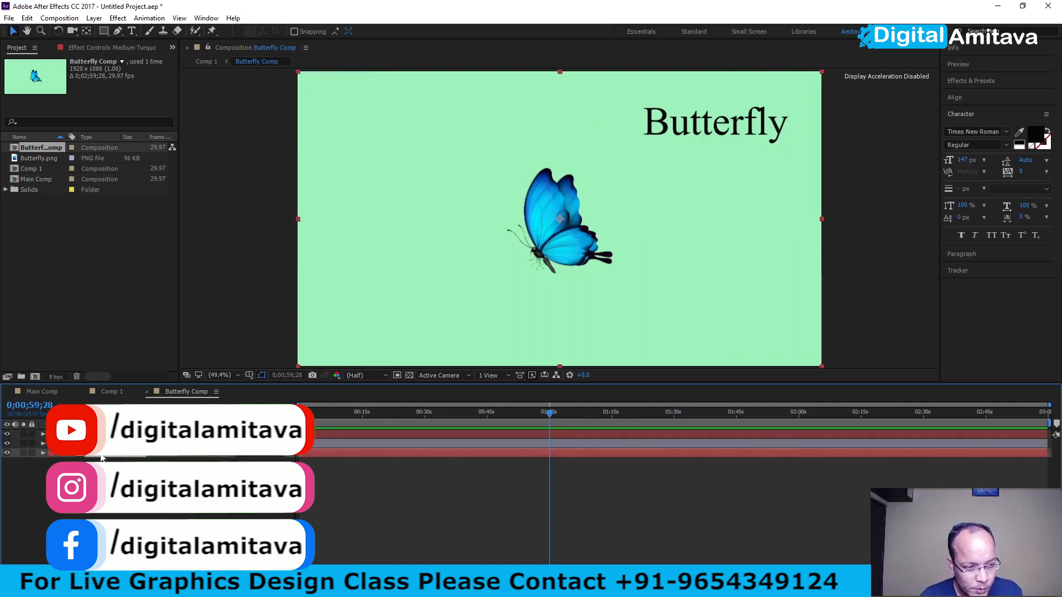
pyautogui.keyDown('ctrl'); pyautogui.click(103, 435); pyautogui.keyUp('ctrl')
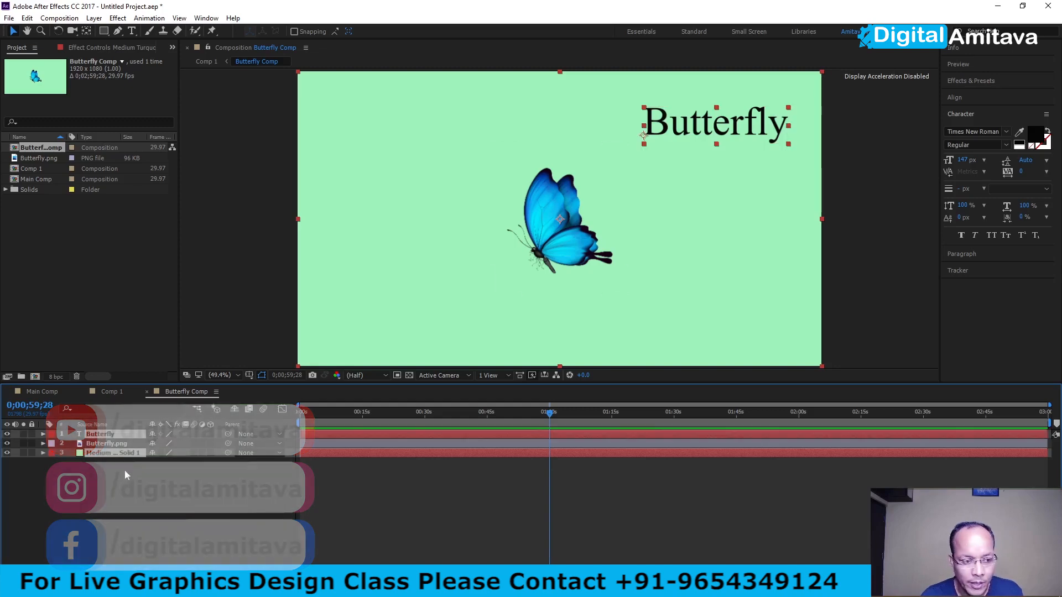
pyautogui.rightClick(113, 437)
pyautogui.click(151, 475)
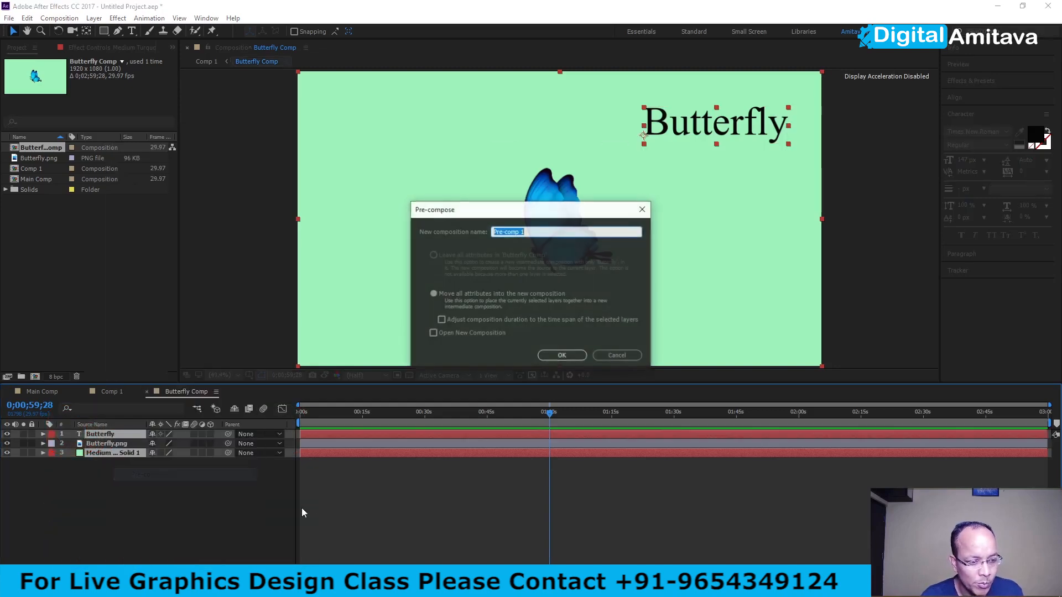
pyautogui.write('Solid Comp')
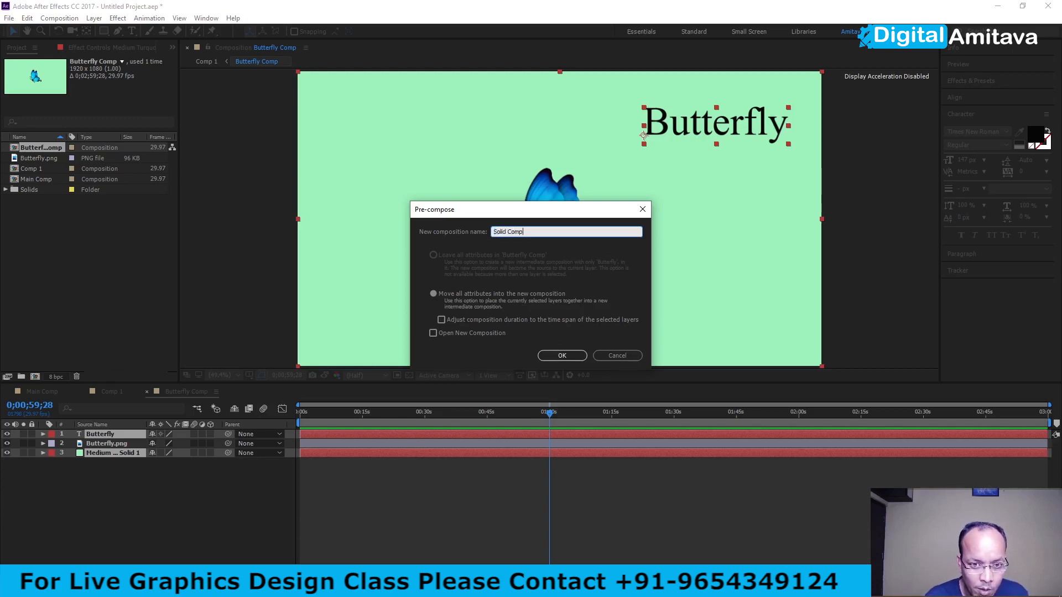
pyautogui.press('Return')
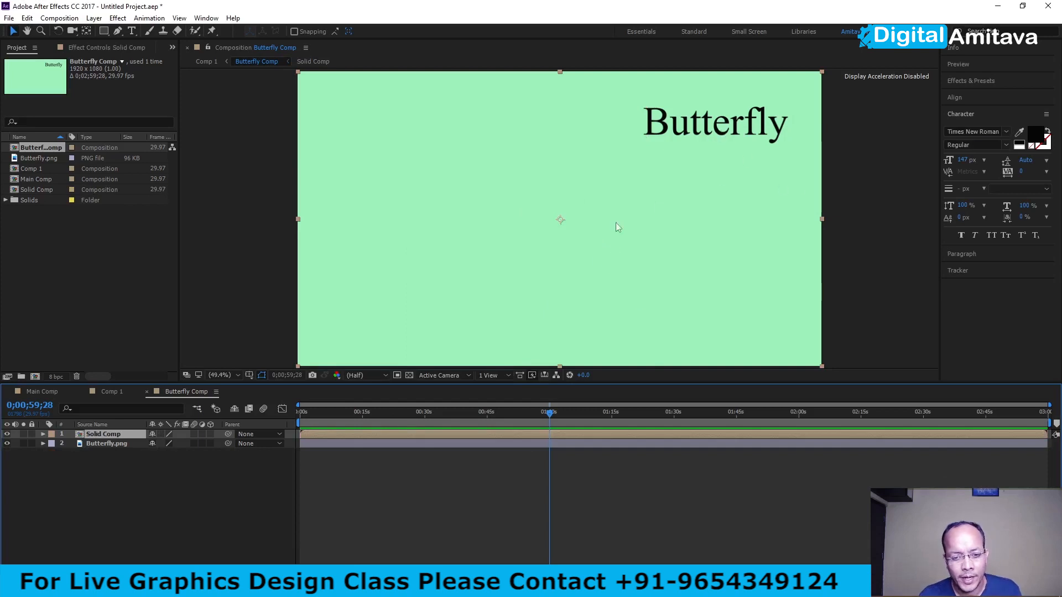
pyautogui.click(145, 499)
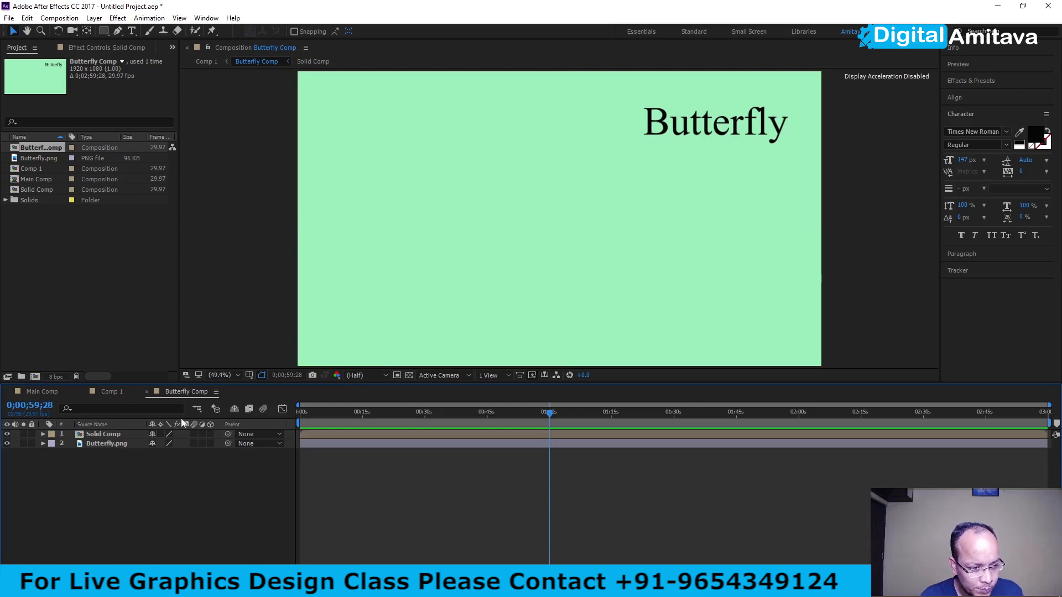
# - Check Solid Comp and Comp 1, and move the Solid Comp layer below Butterfly.png in Butterfly Comp
pyautogui.doubleClick(84, 436)
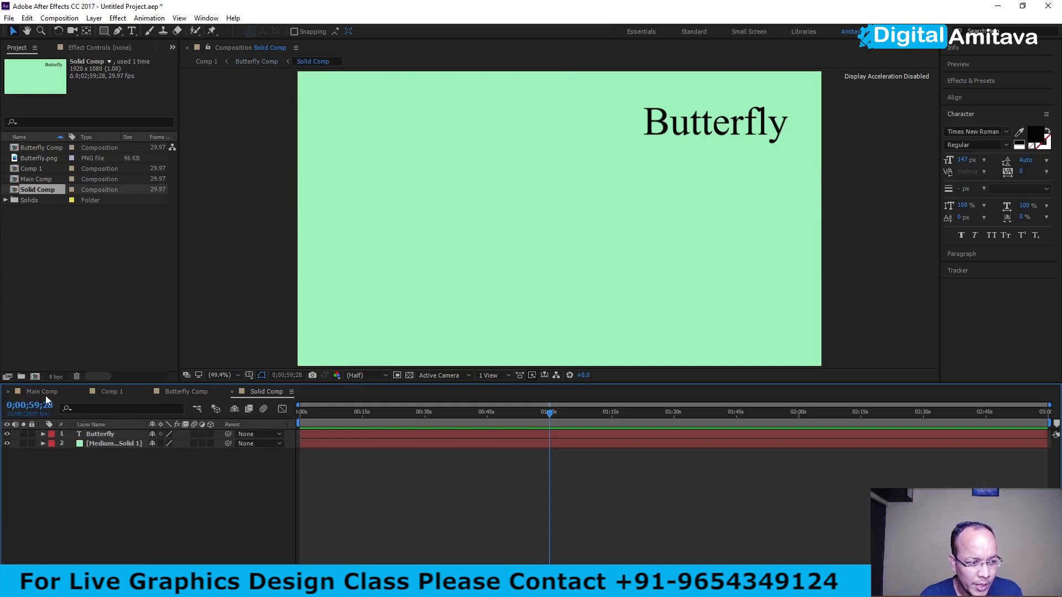
pyautogui.click(117, 391)
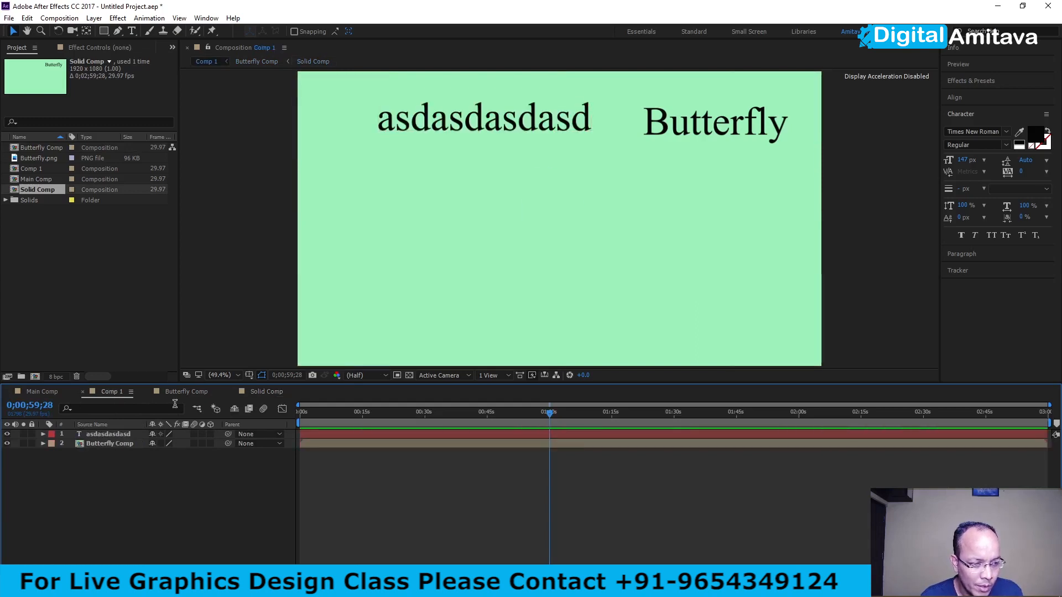
pyautogui.doubleClick(102, 444)
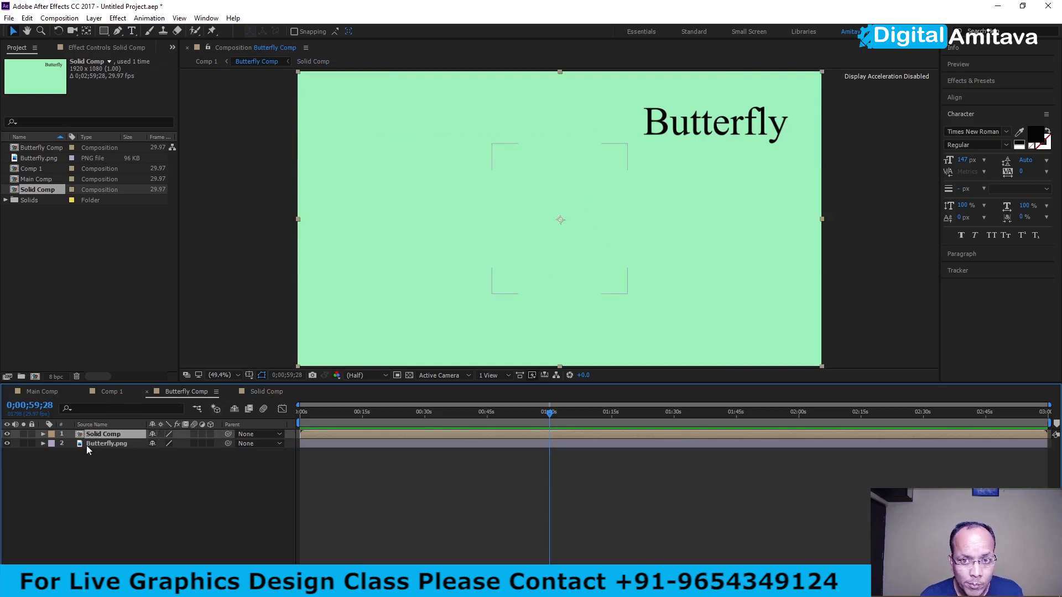
pyautogui.moveTo(79, 434); pyautogui.dragTo(98, 454)
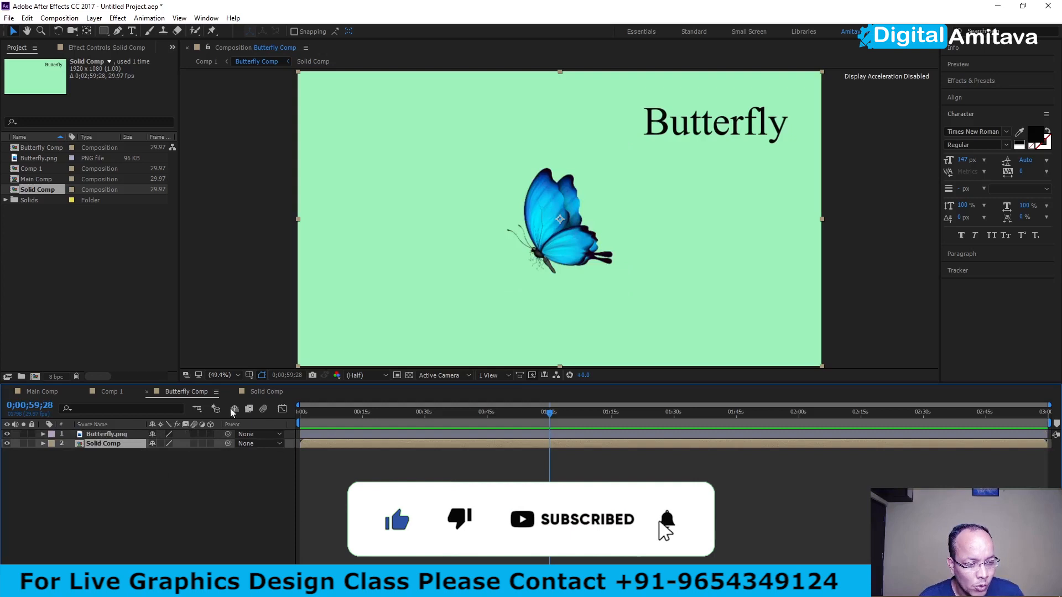
# - Add a new 1920 x 1080 solid in dark cyan 0D343B to Solid Comp
pyautogui.click(252, 392)
pyautogui.rightClick(99, 465)
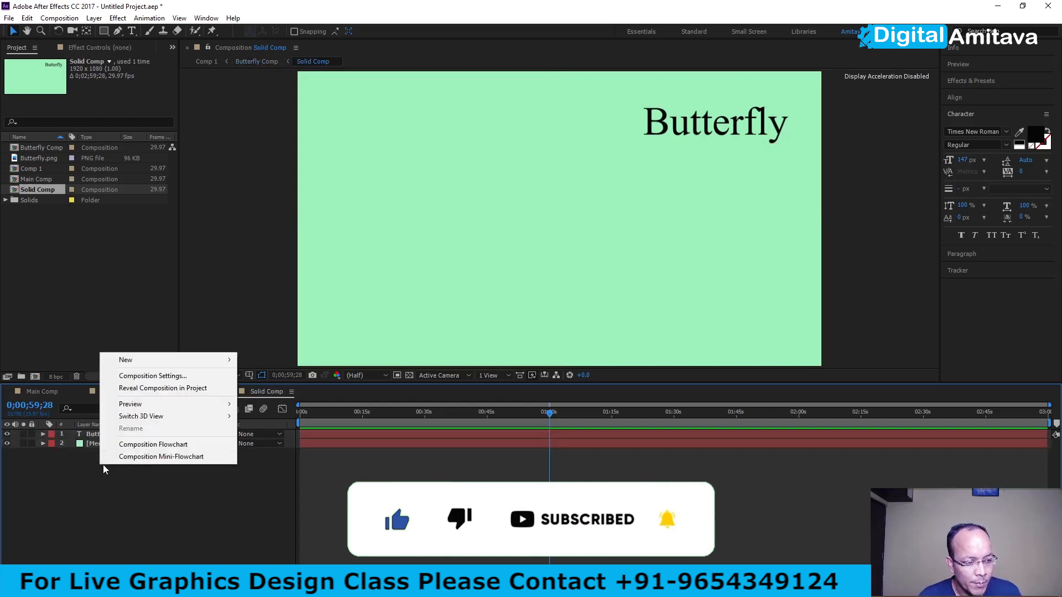
pyautogui.moveTo(135, 360)
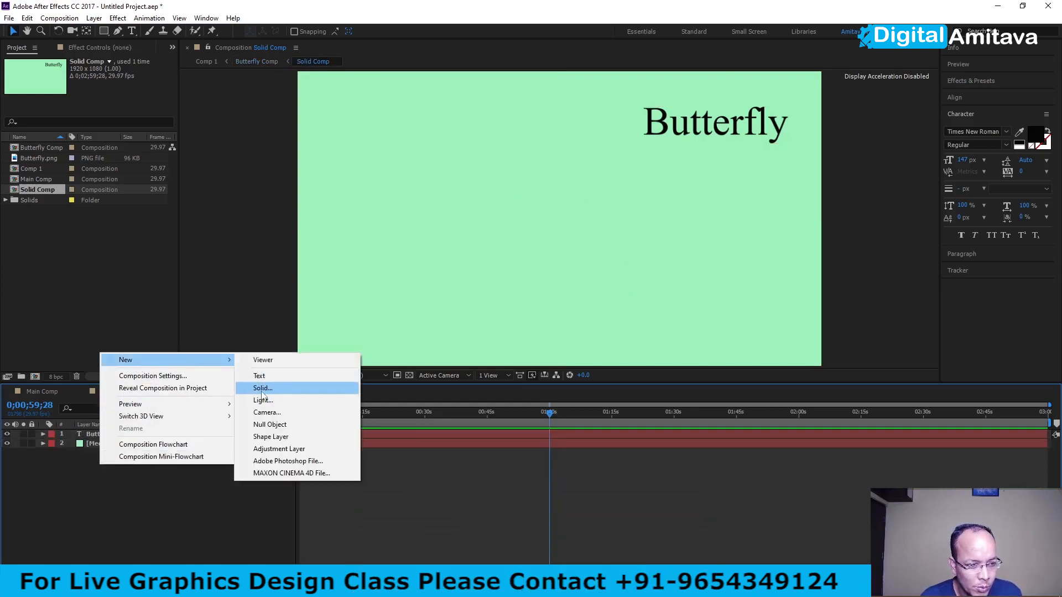
pyautogui.click(263, 388)
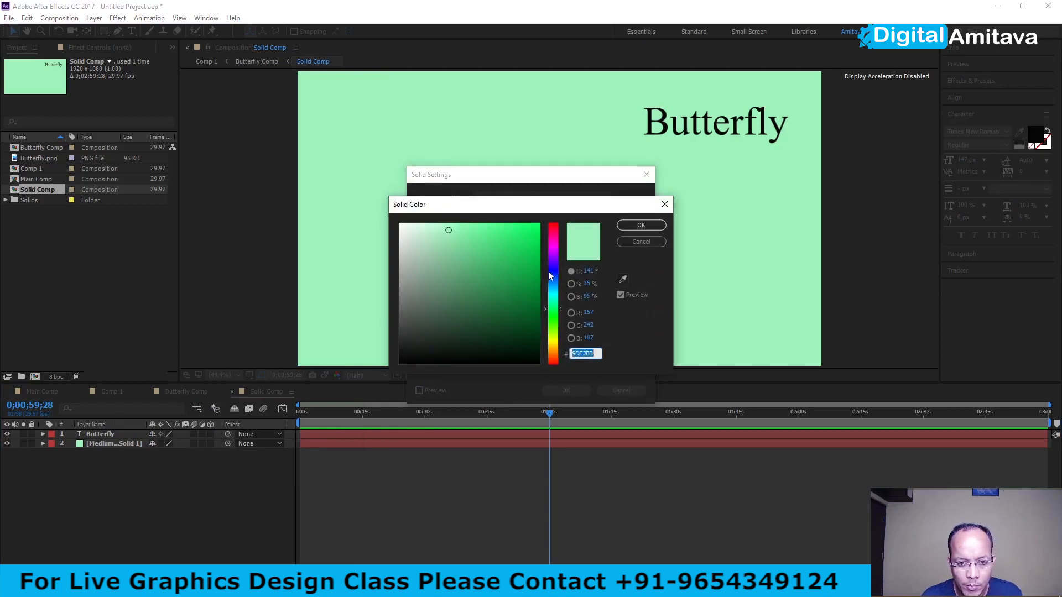
pyautogui.click(552, 290)
pyautogui.click(509, 329)
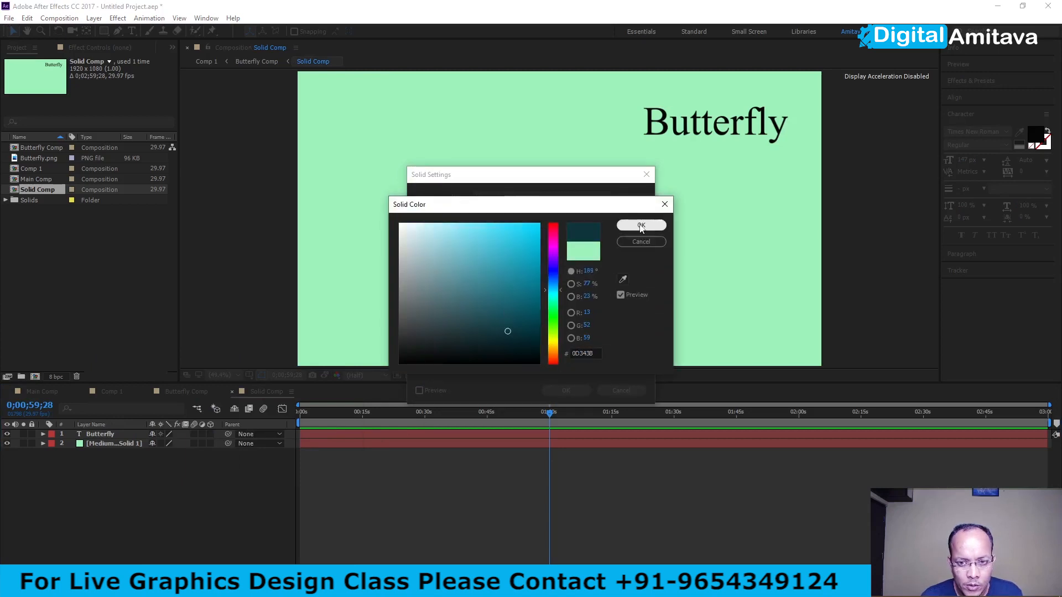
pyautogui.click(641, 225)
pyautogui.click(520, 360)
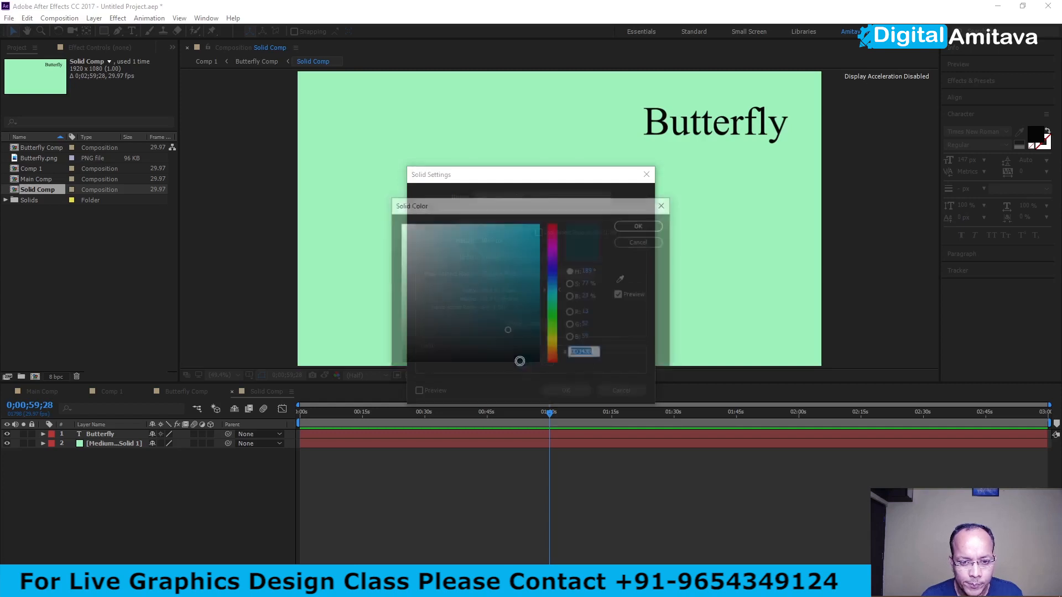
pyautogui.click(634, 228)
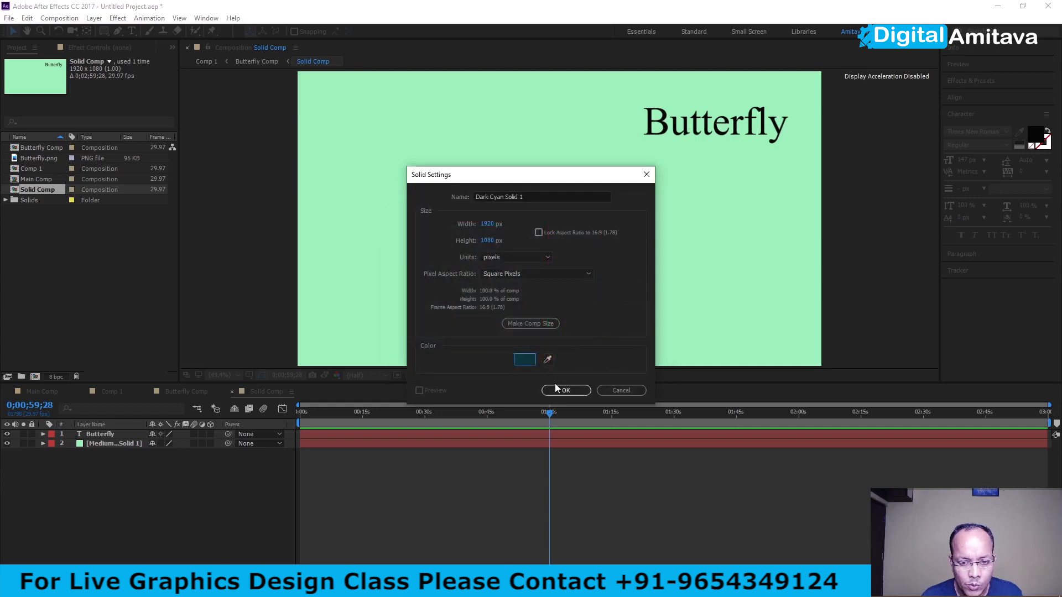
pyautogui.click(566, 391)
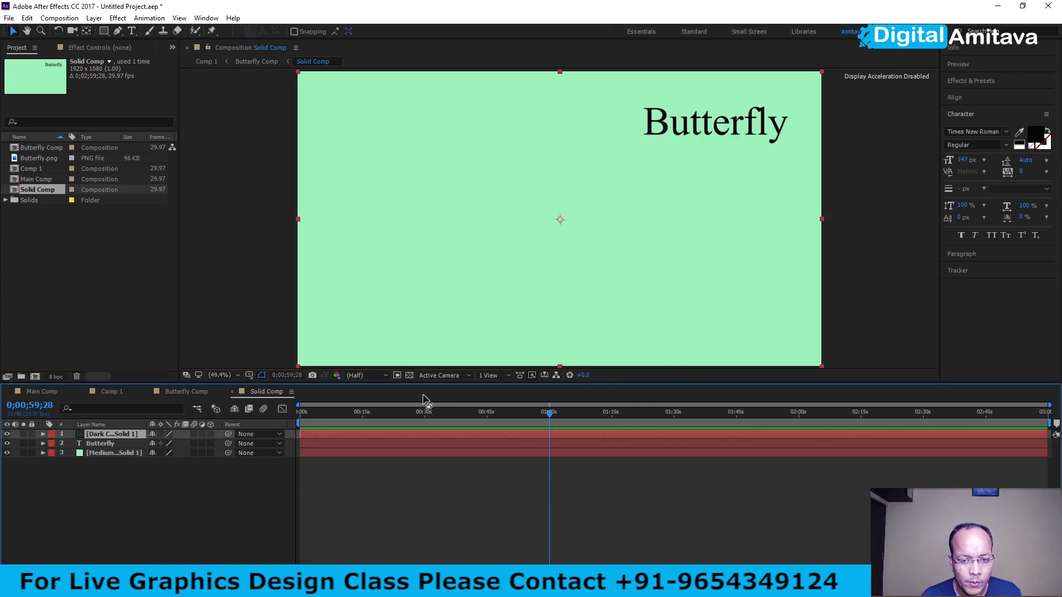
# - Scale the dark cyan solid to 27% and set the current time to 0;00;00;04
pyautogui.click(43, 435)
pyautogui.click(52, 444)
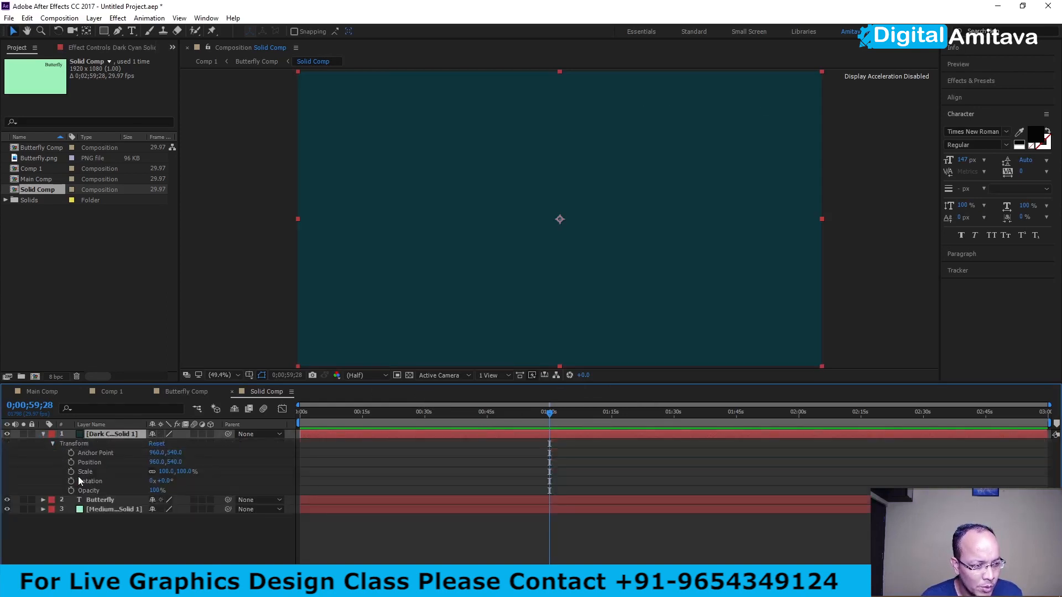
pyautogui.moveTo(166, 473); pyautogui.dragTo(129, 475)
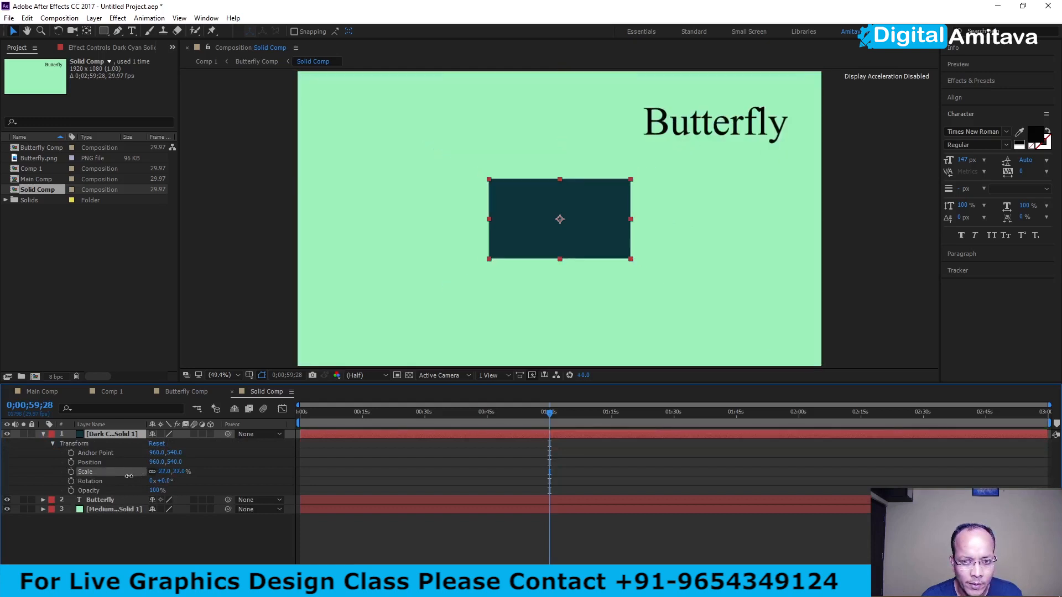
pyautogui.click(300, 415)
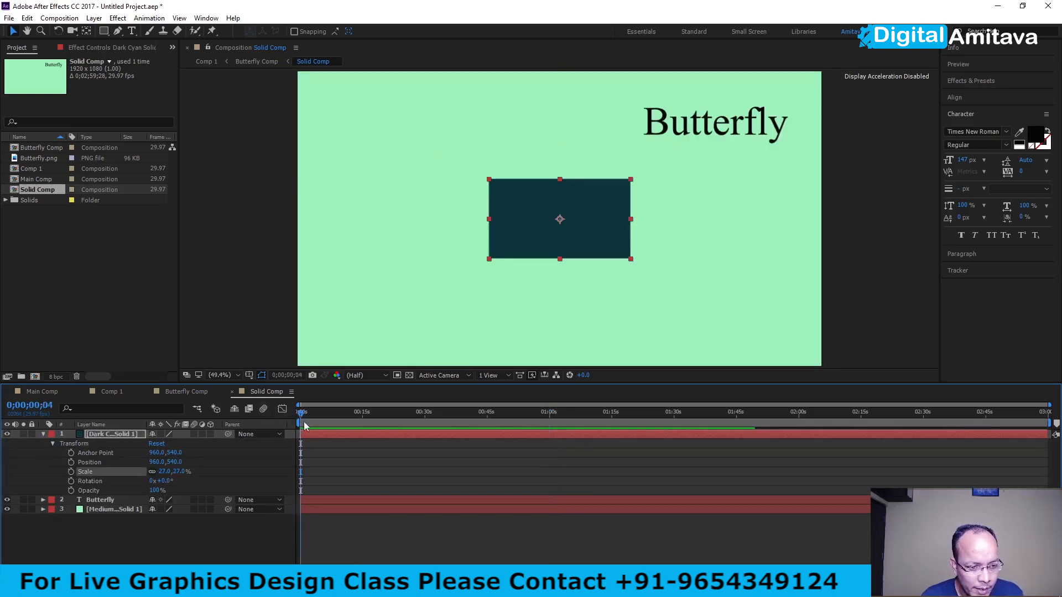
pyautogui.click(42, 435)
pyautogui.click(130, 468)
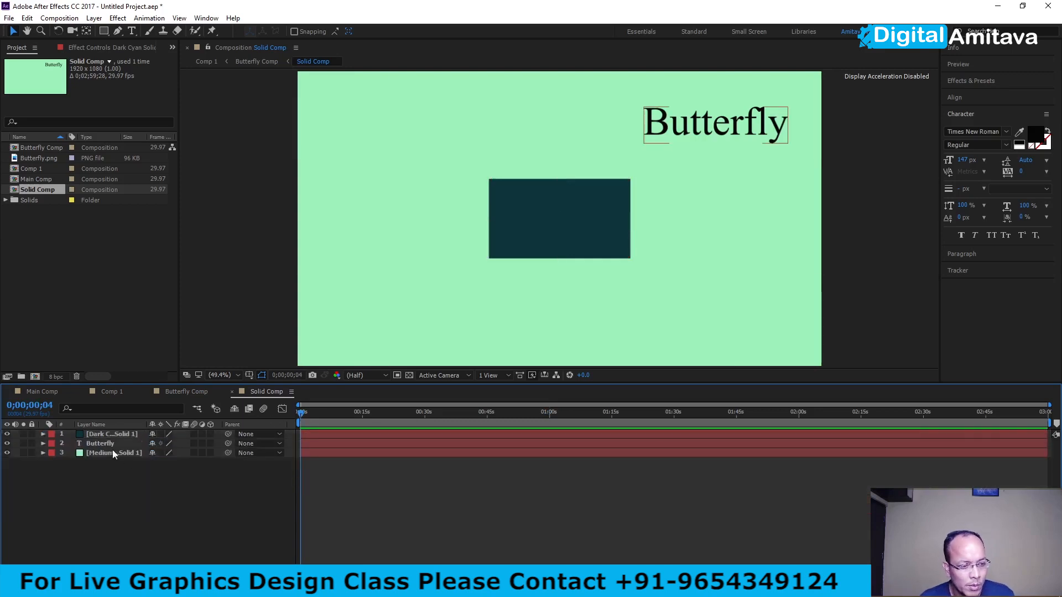
# - Compare the Pre-compose attribute options for the Butterfly text and turquoise solid together with those for the dark cyan solid alone
pyautogui.click(95, 446)
pyautogui.rightClick(95, 449)
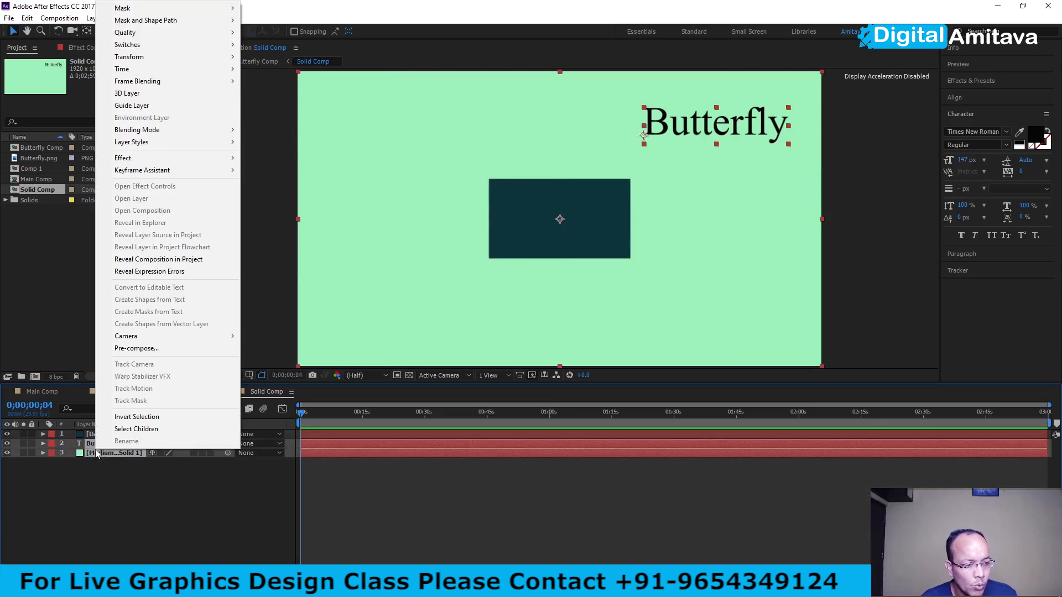
pyautogui.click(139, 350)
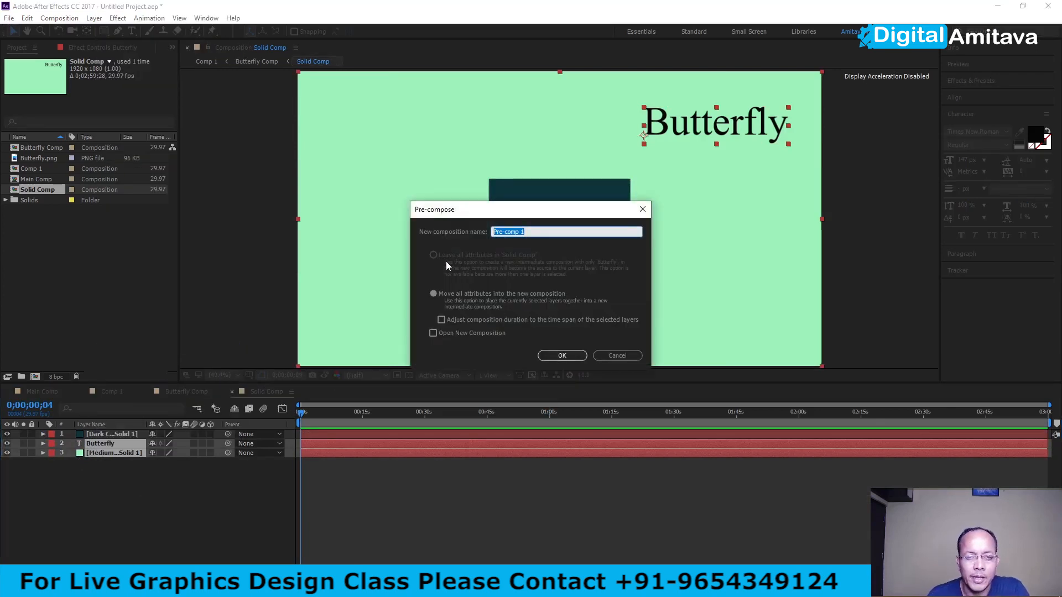
pyautogui.click(618, 356)
pyautogui.keyDown('ctrl'); pyautogui.click(173, 441); pyautogui.keyUp('ctrl')
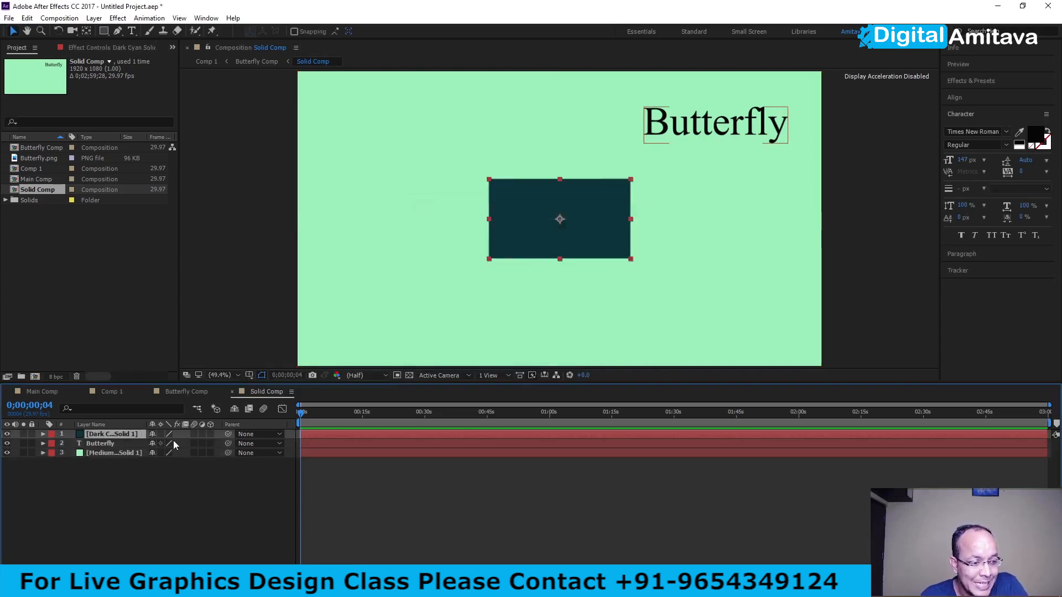
pyautogui.rightClick(127, 436)
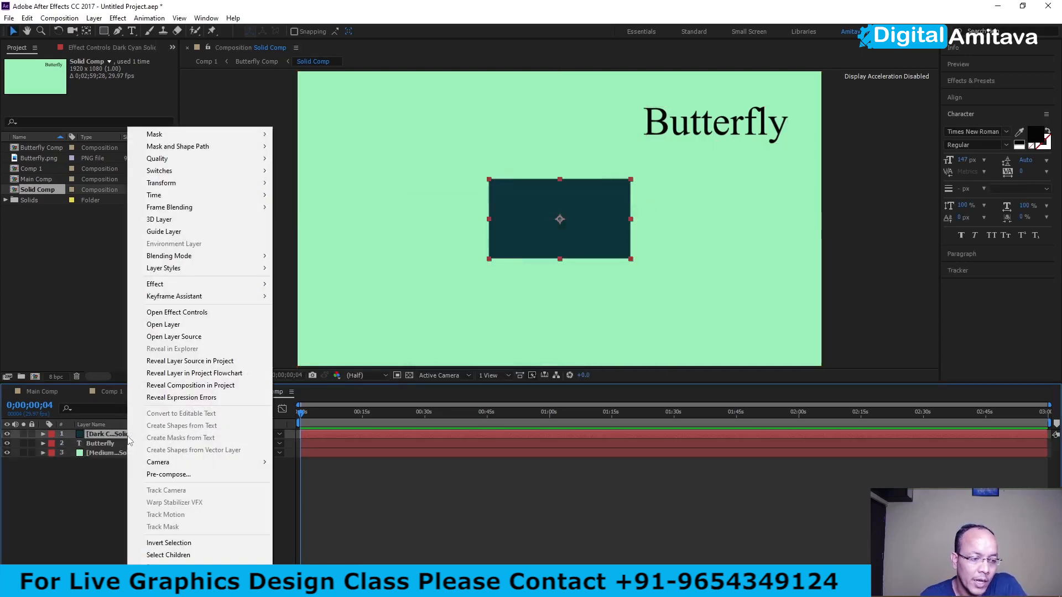
pyautogui.click(166, 475)
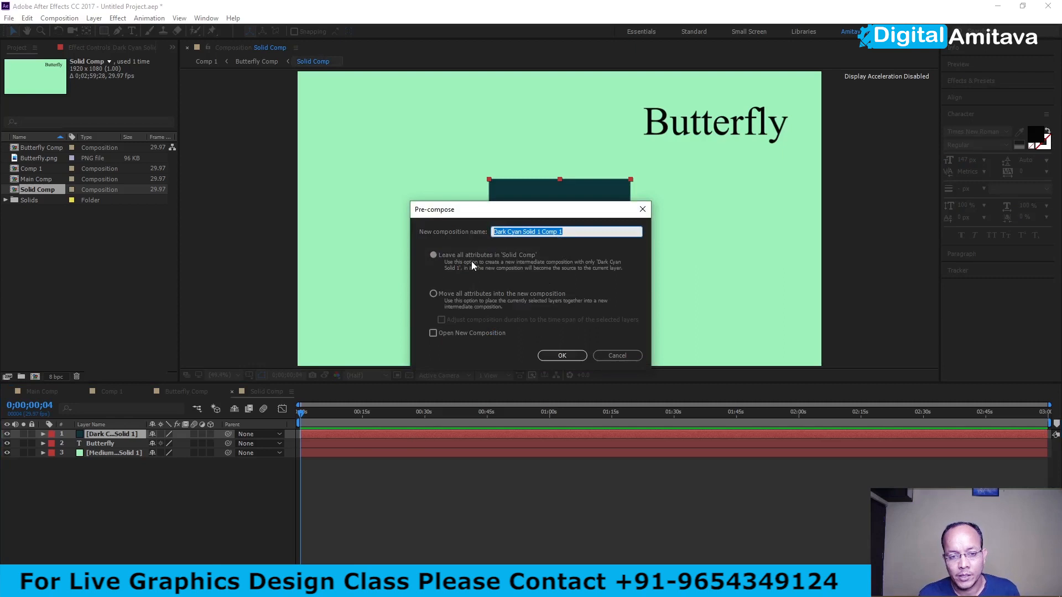
pyautogui.click(617, 355)
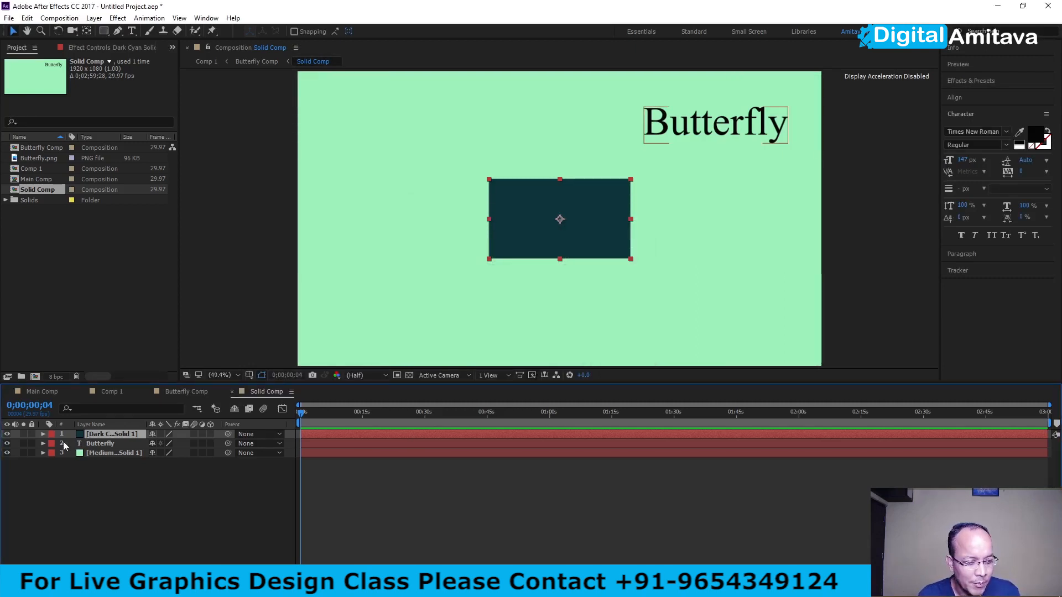
# - Animate the dark cyan solid's position with keyframes from 0;00;00;04 to about 1920, 542 at 0;00;15;09, and return to the composition start
pyautogui.click(43, 434)
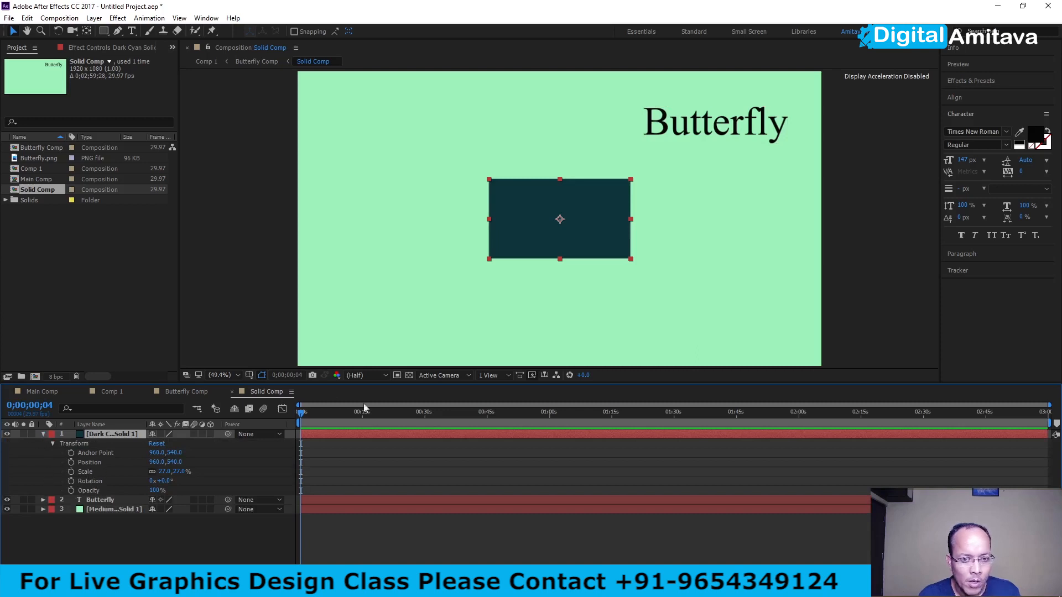
pyautogui.click(70, 462)
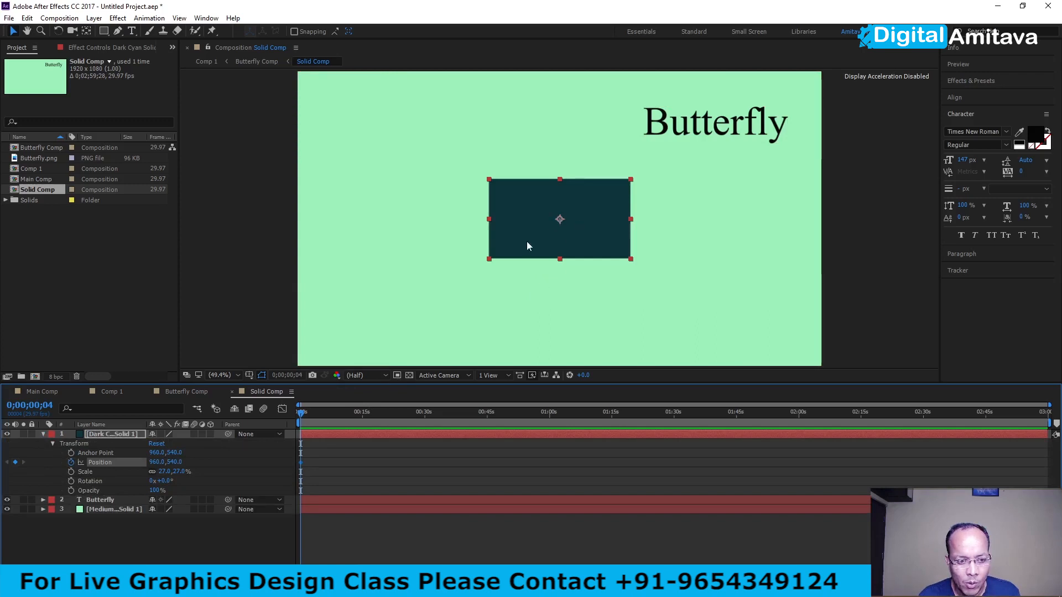
pyautogui.click(364, 417)
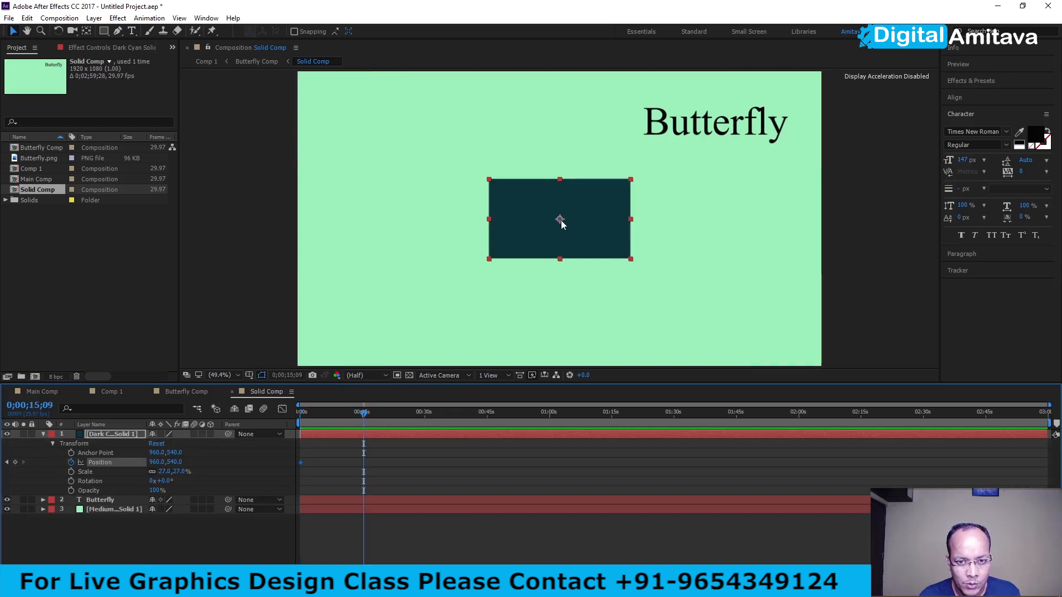
pyautogui.moveTo(561, 220); pyautogui.dragTo(825, 221)
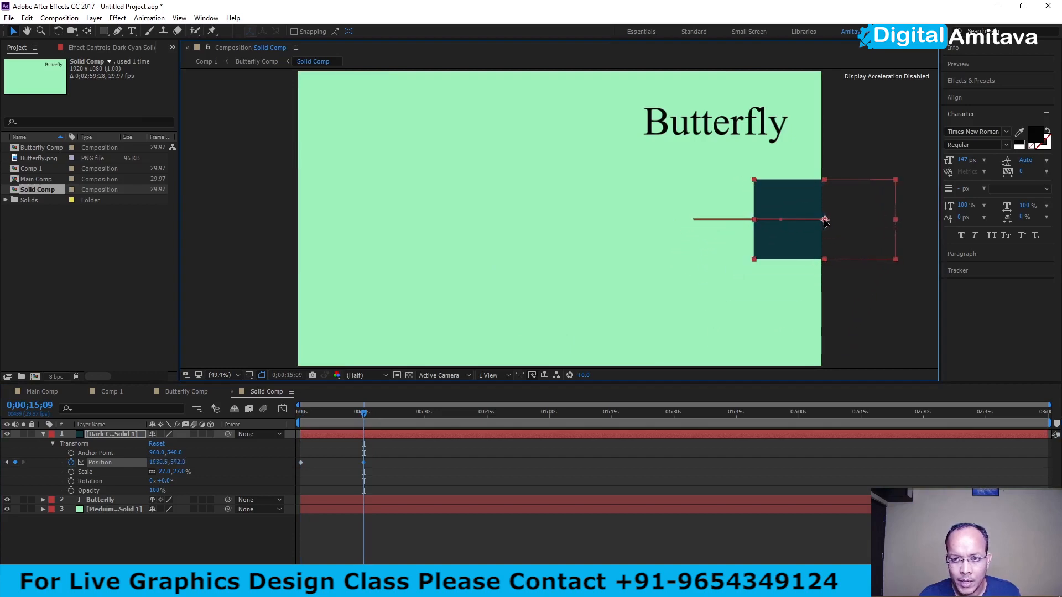
pyautogui.moveTo(364, 413); pyautogui.dragTo(260, 410)
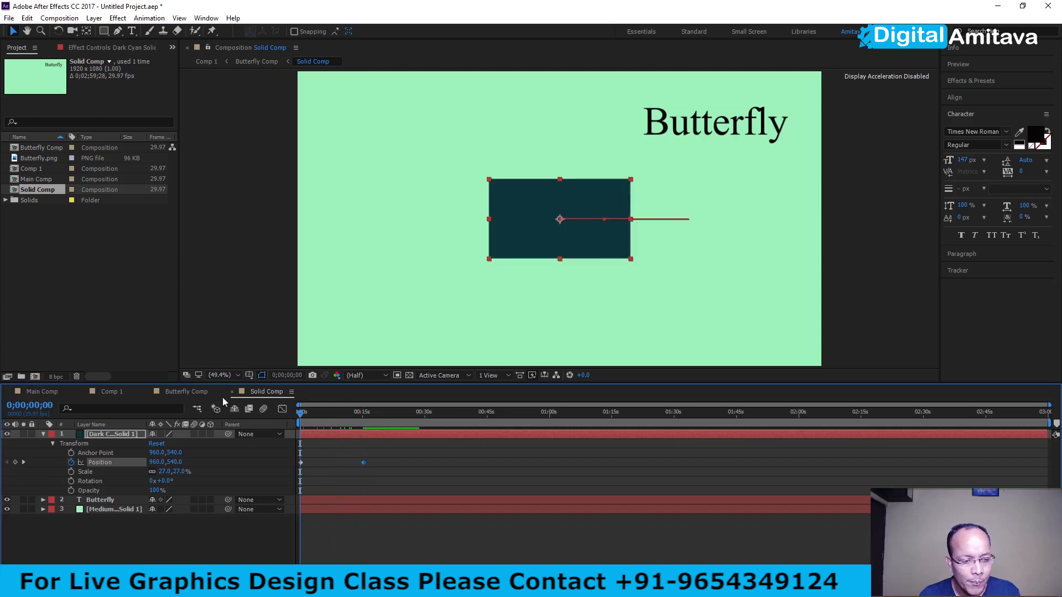
# - Pre-compose the dark cyan solid as Only Solid Comp, leaving all attributes in Solid Comp
pyautogui.rightClick(123, 431)
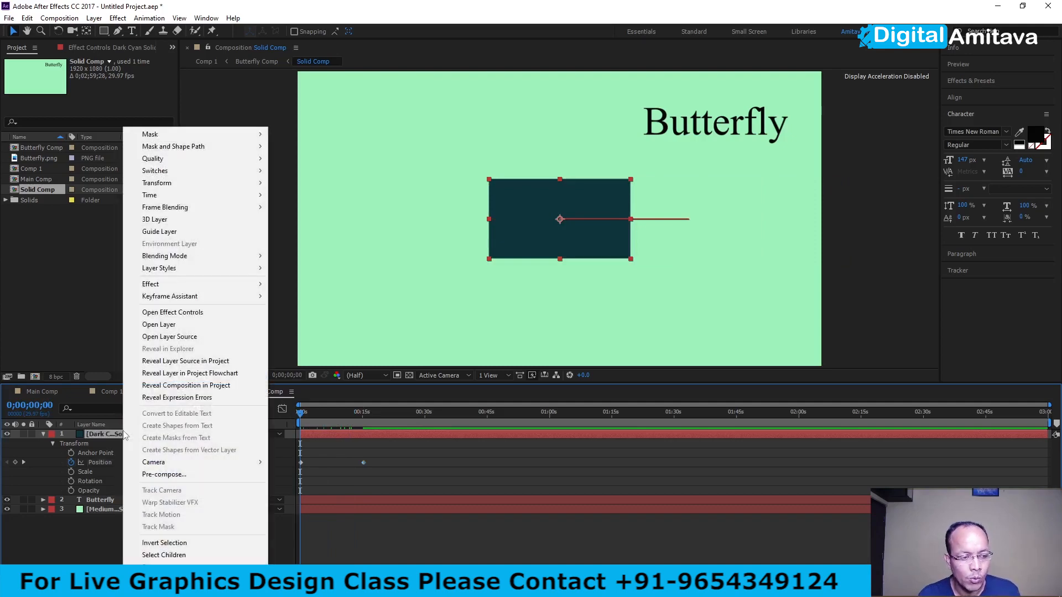
pyautogui.click(147, 475)
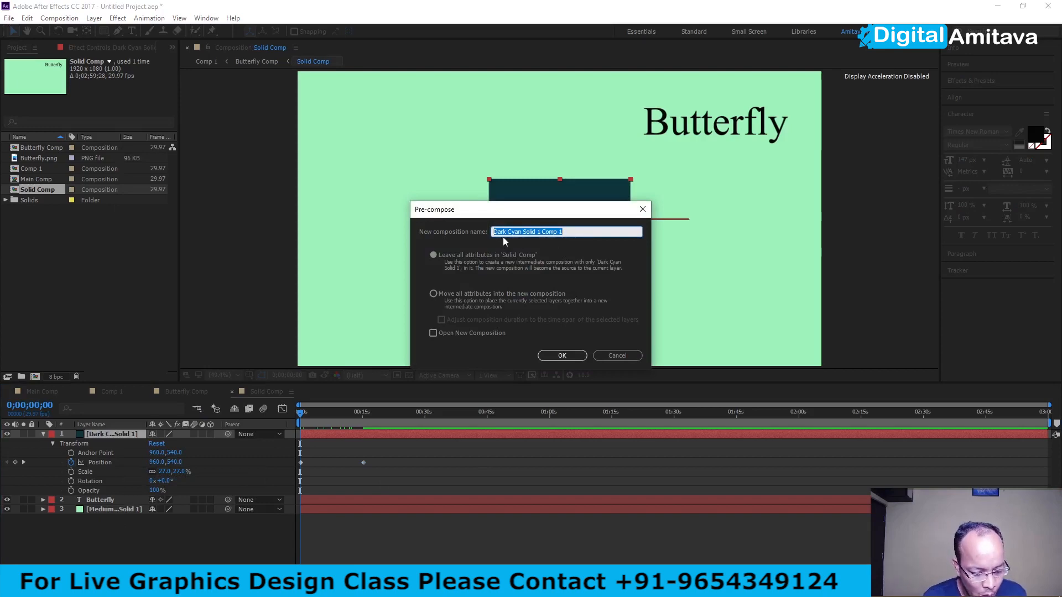
pyautogui.write('Only Sol')
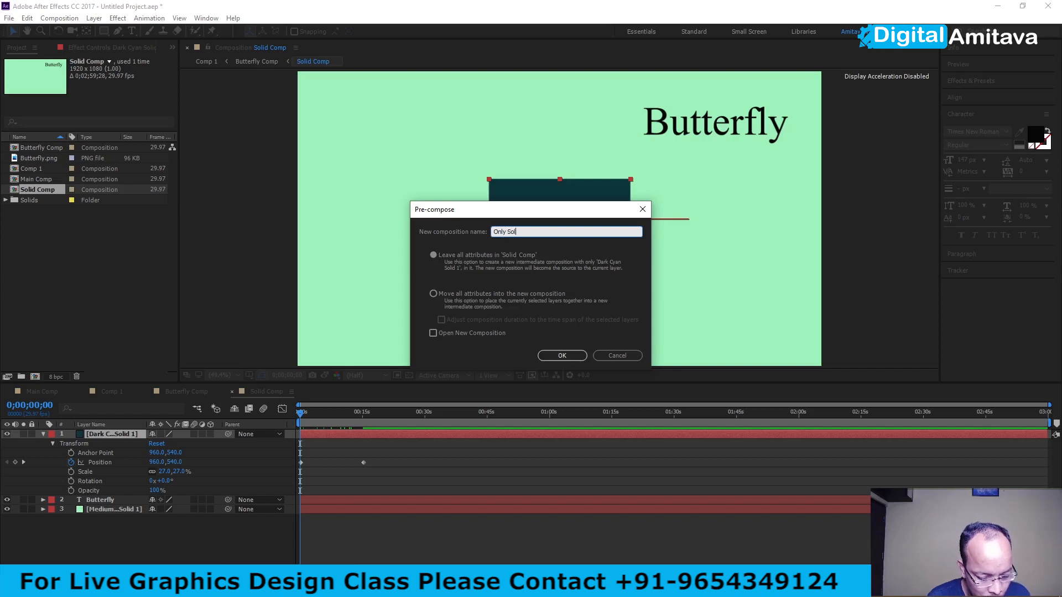
pyautogui.write('id Comp')
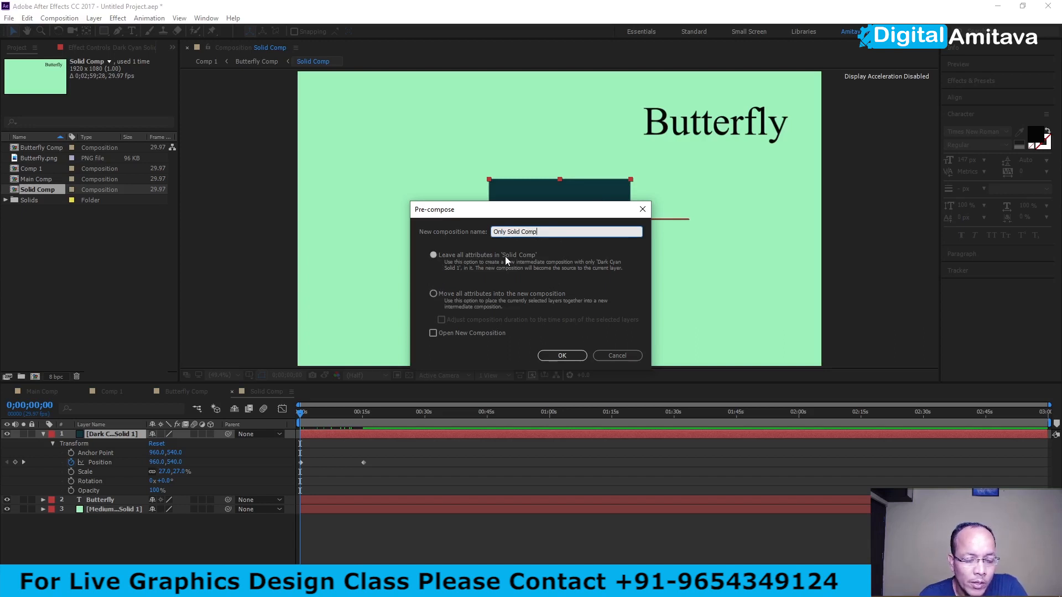
pyautogui.click(433, 255)
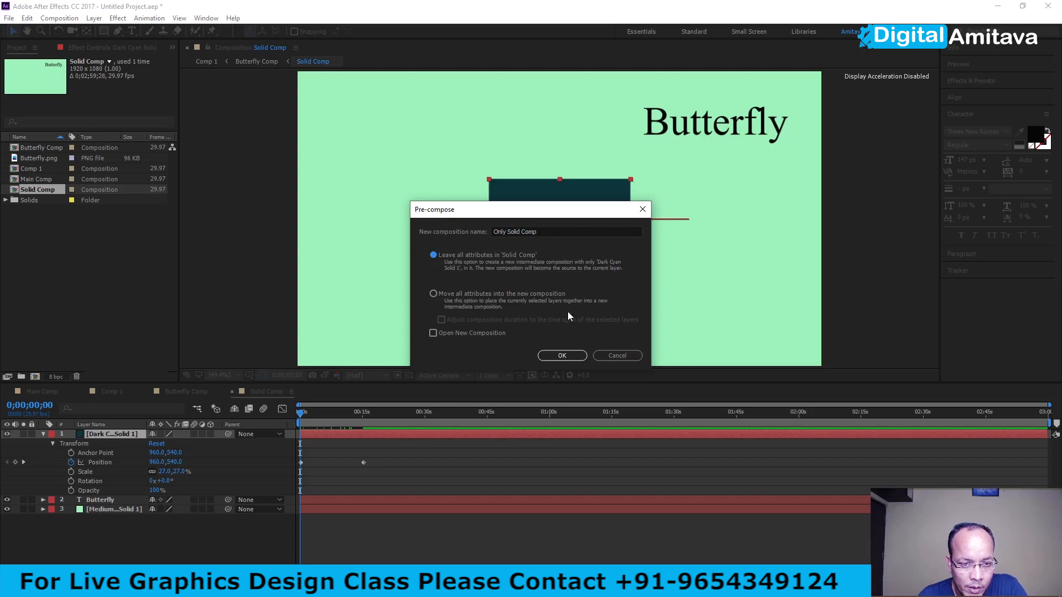
pyautogui.click(558, 355)
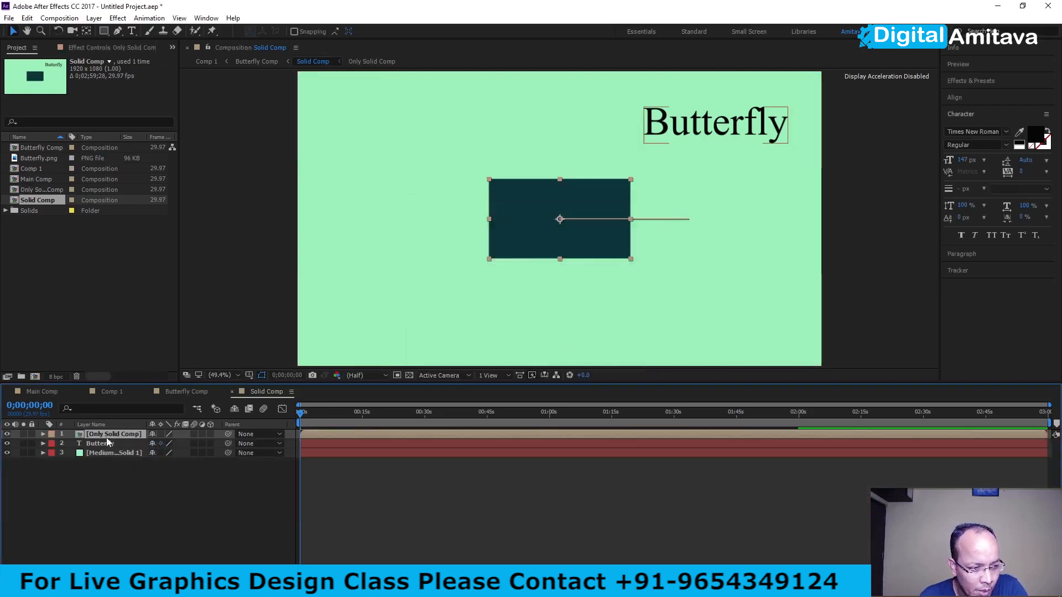
# - Open Only Solid Comp, examine the dark cyan solid's transform properties, scrub through its timeline and return to the start
pyautogui.doubleClick(81, 434)
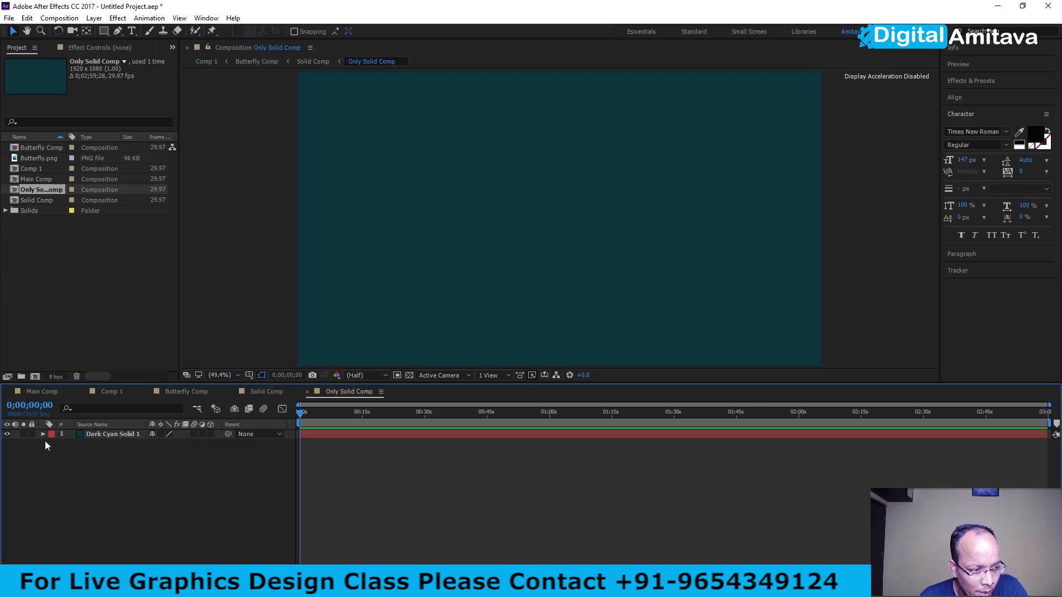
pyautogui.click(43, 434)
pyautogui.click(53, 444)
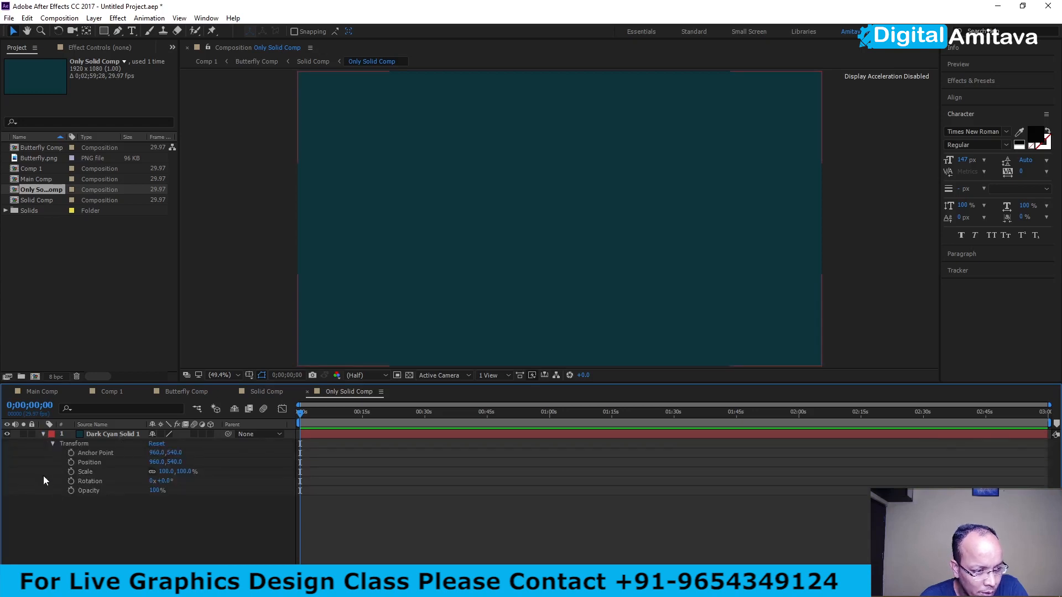
pyautogui.moveTo(301, 411); pyautogui.dragTo(332, 414)
pyautogui.press('Home')
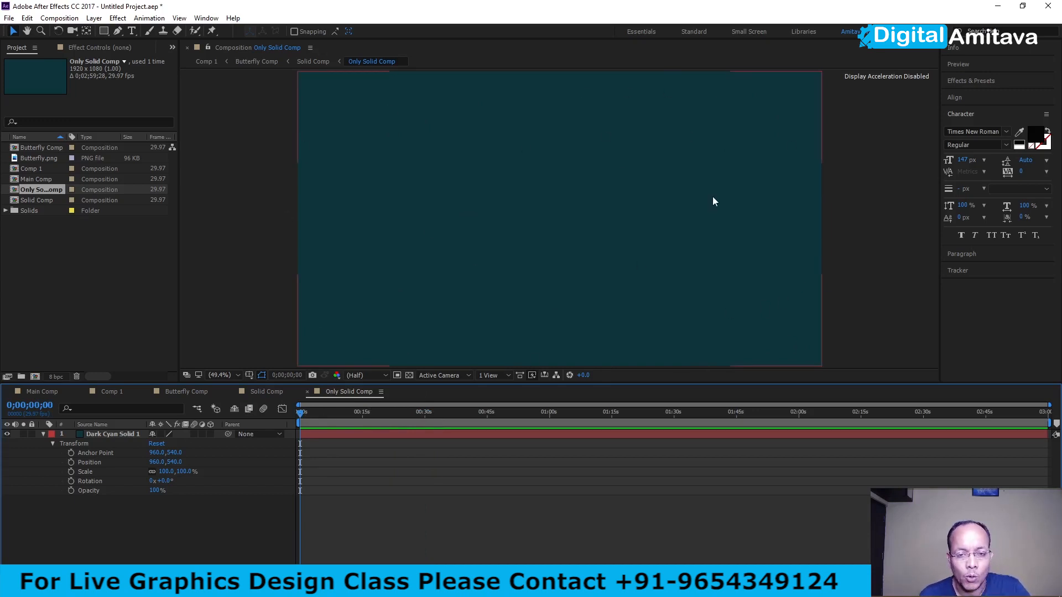
# - Examine the transform properties and position keyframes of the Only Solid Comp layer in Solid Comp and scrub its animation
pyautogui.click(263, 391)
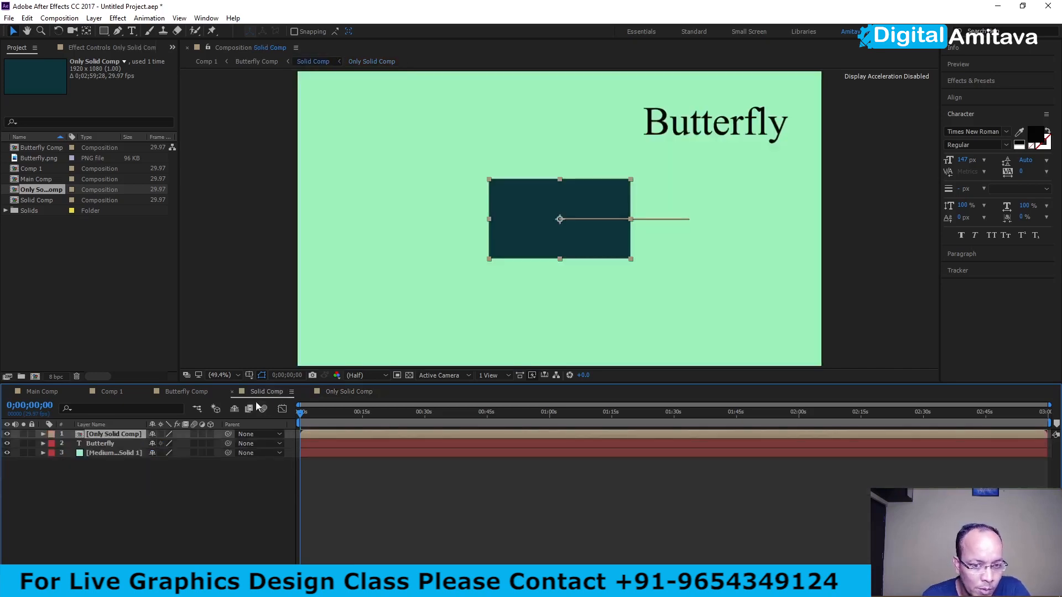
pyautogui.click(43, 434)
pyautogui.click(52, 444)
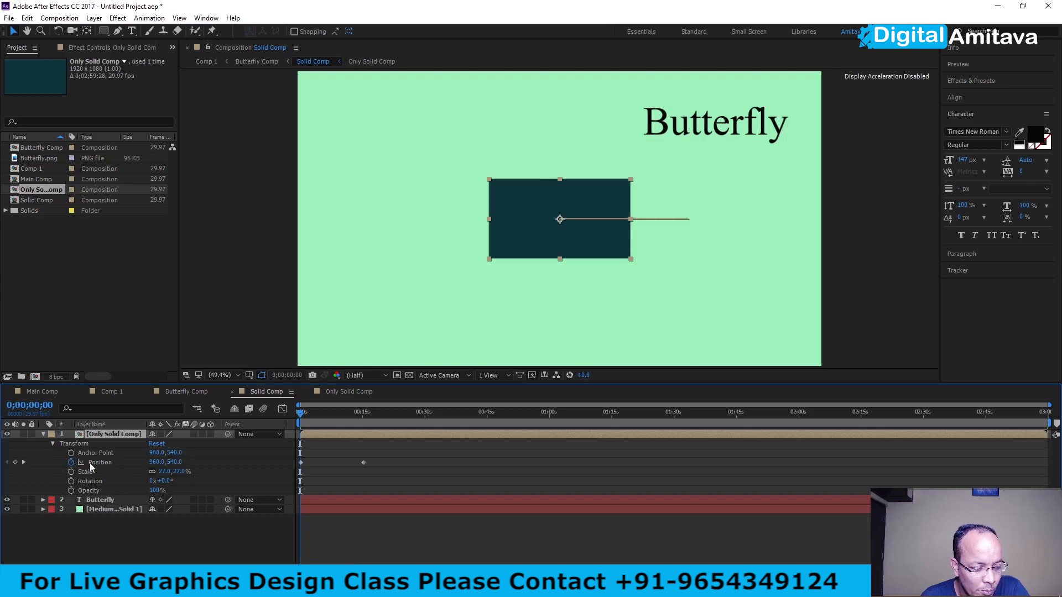
pyautogui.moveTo(300, 414)
pyautogui.mouseDown()
pyautogui.moveTo(360, 412)
pyautogui.moveTo(287, 423)
pyautogui.moveTo(351, 413)
pyautogui.moveTo(300, 414)
pyautogui.mouseUp()
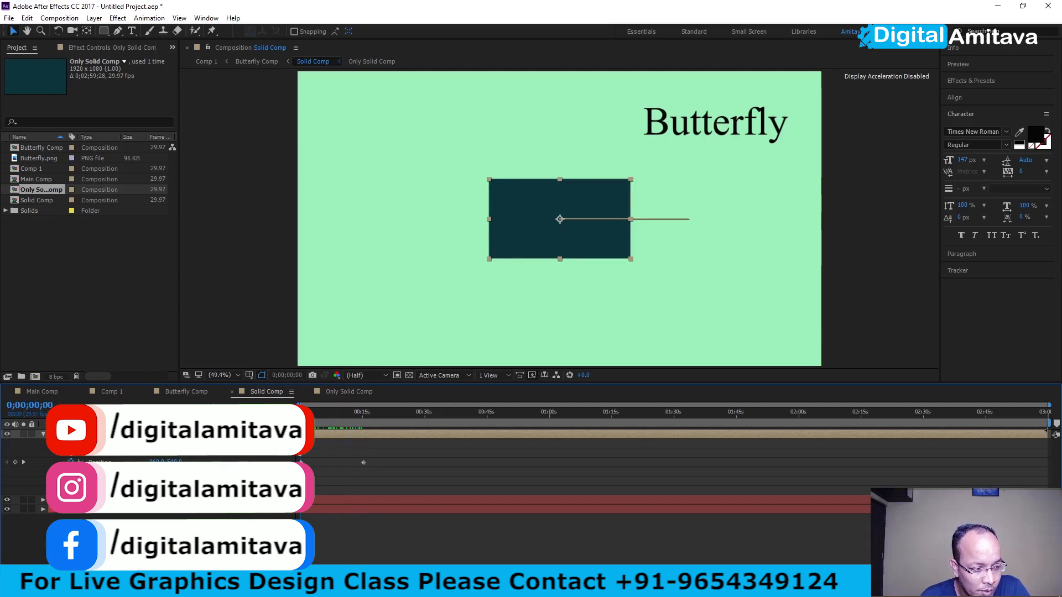
# - Undo the pre-composition of the dark cyan solid
pyautogui.click(349, 391)
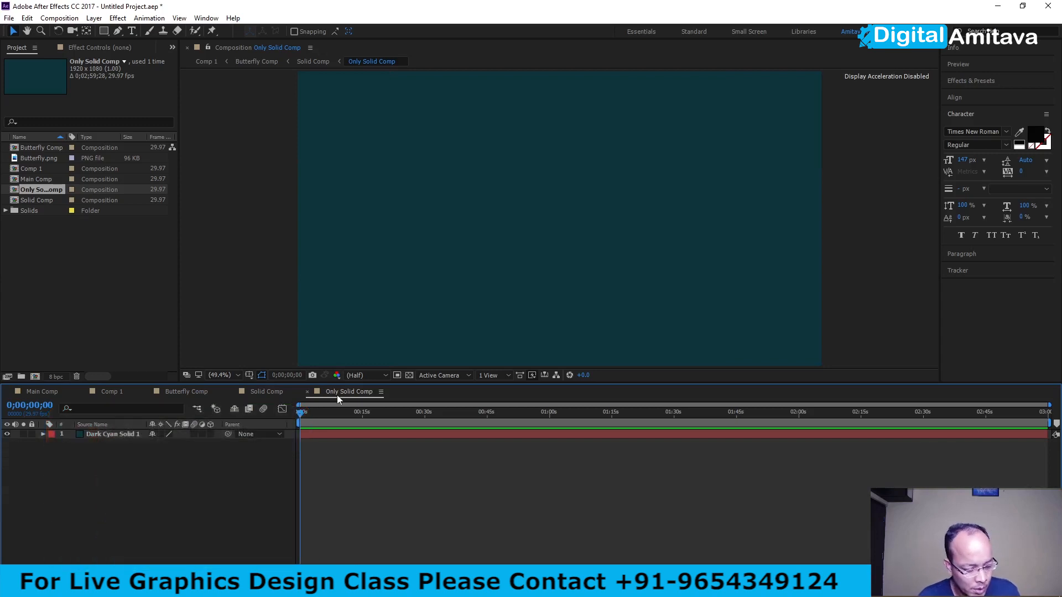
pyautogui.hotkey('ctrl', 'z')
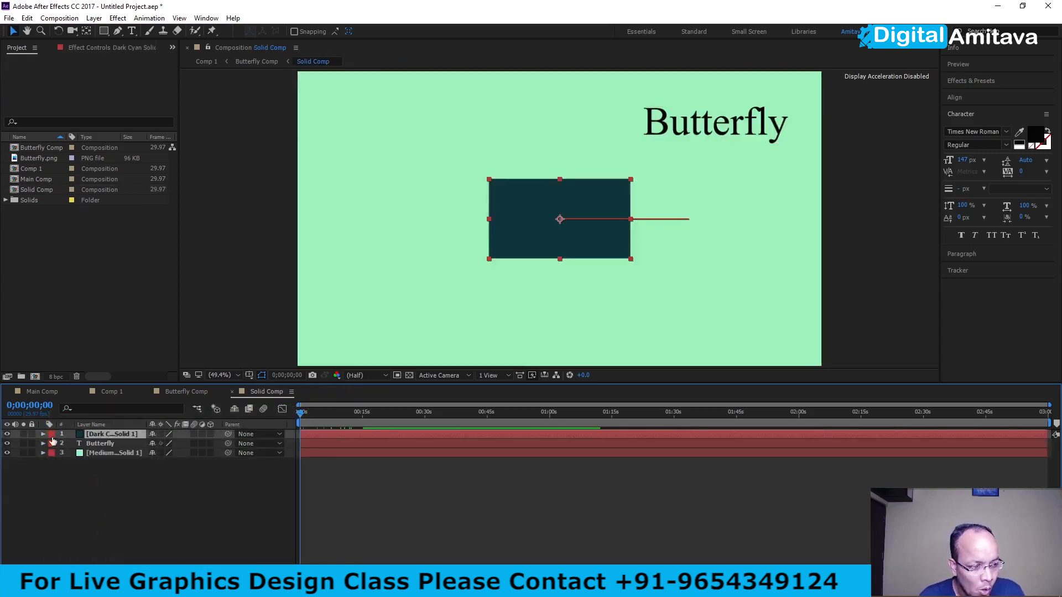
# - Pre-compose the dark cyan solid as Only Solid, moving all attributes into the new composition
pyautogui.rightClick(91, 435)
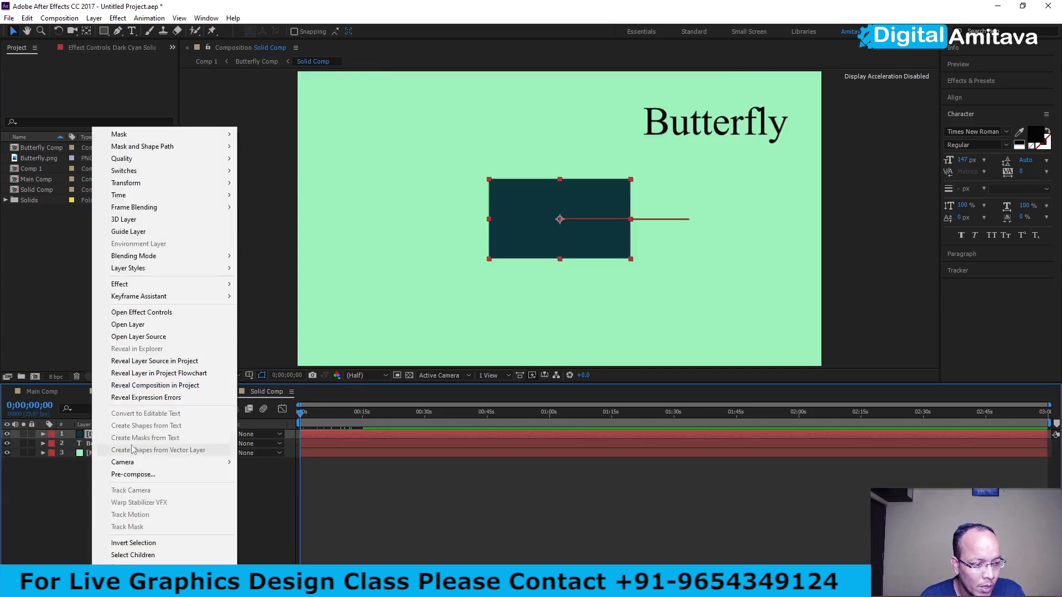
pyautogui.click(133, 475)
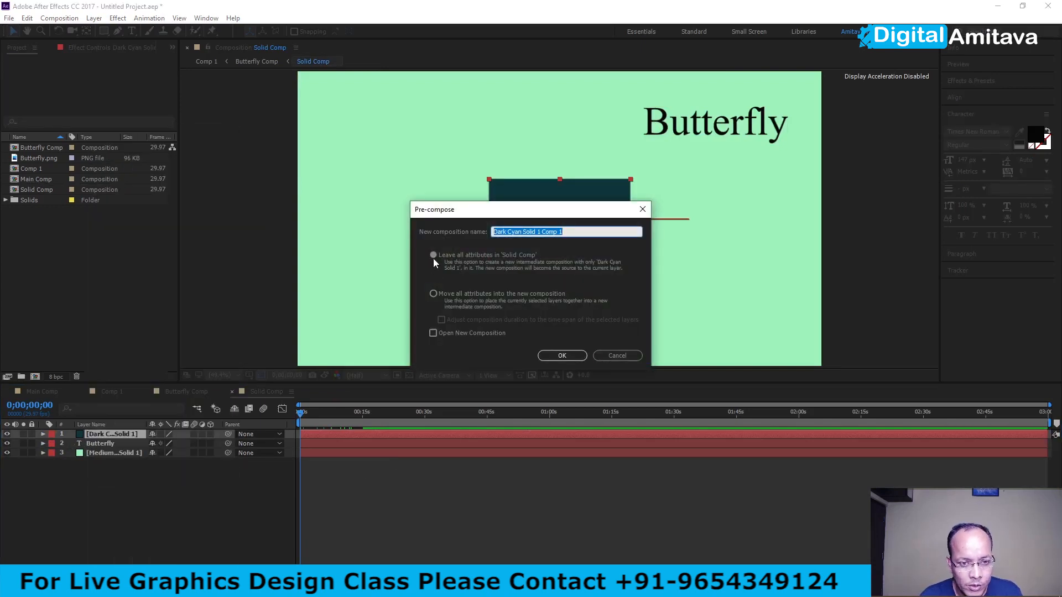
pyautogui.click(433, 295)
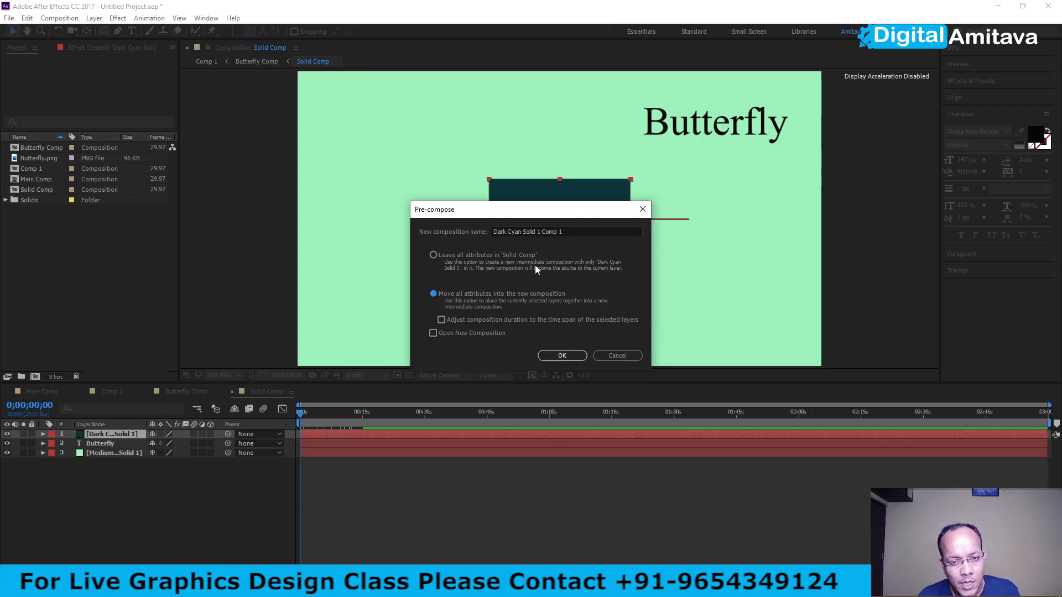
pyautogui.moveTo(567, 231); pyautogui.dragTo(417, 231)
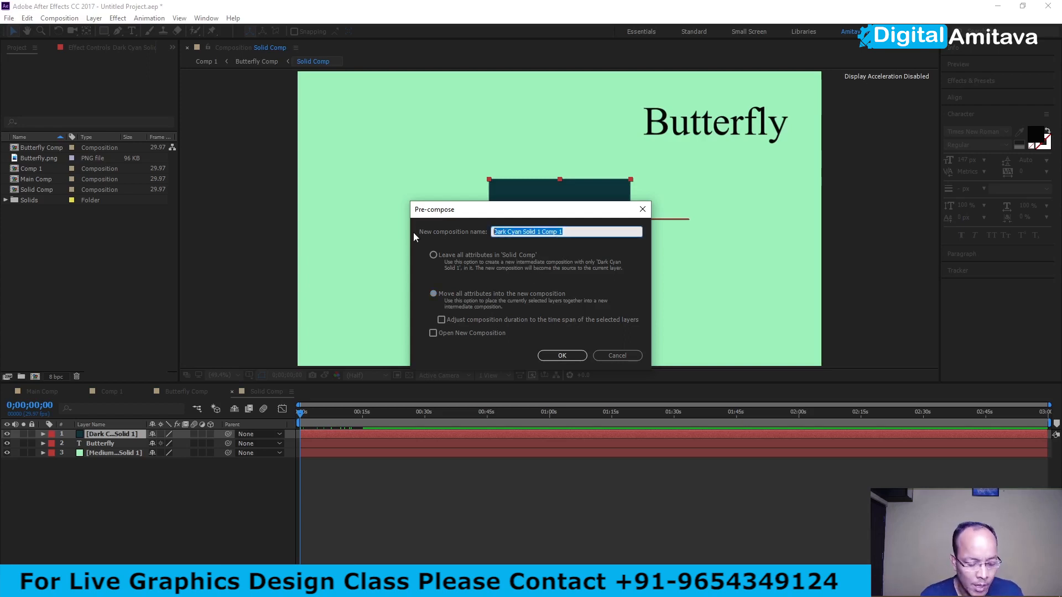
pyautogui.write('Only')
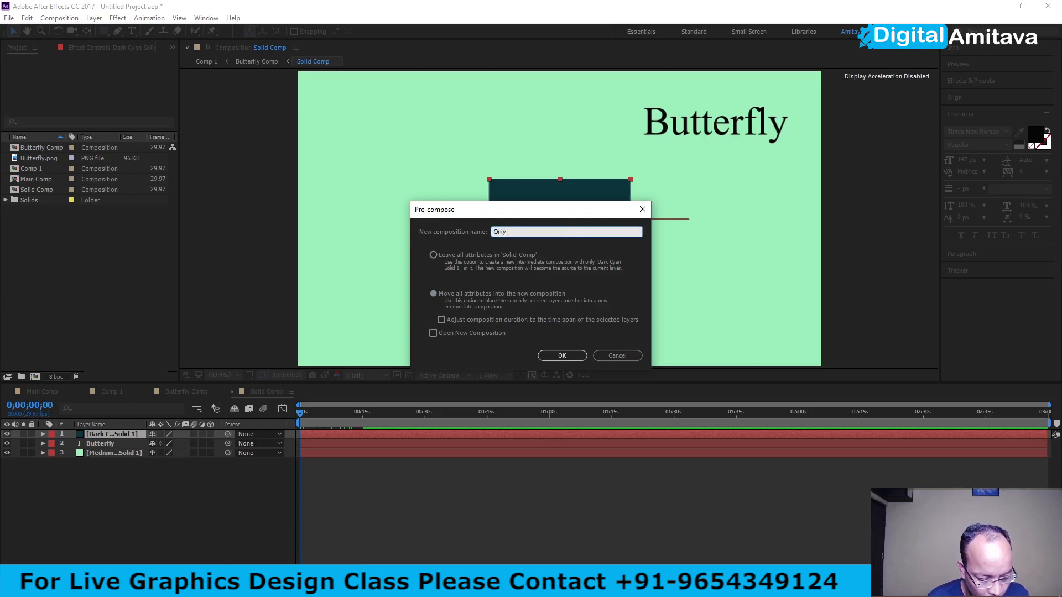
pyautogui.write(' Solid')
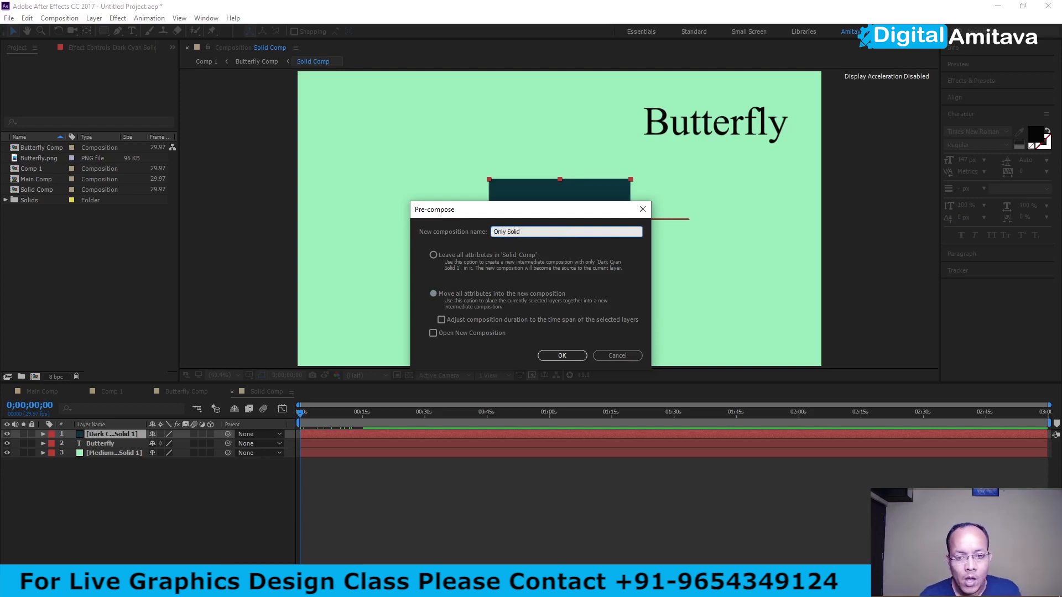
pyautogui.press('Return')
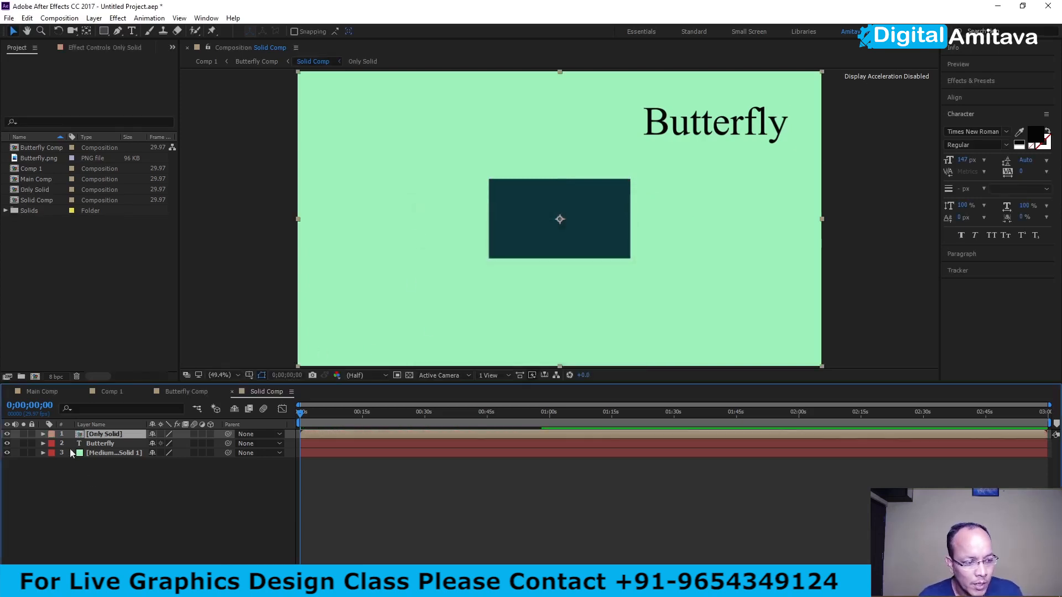
# - Scrub the animation inside Only Solid and examine the dark cyan solid's transform properties and position keyframes, comparing with Solid Comp
pyautogui.doubleClick(81, 433)
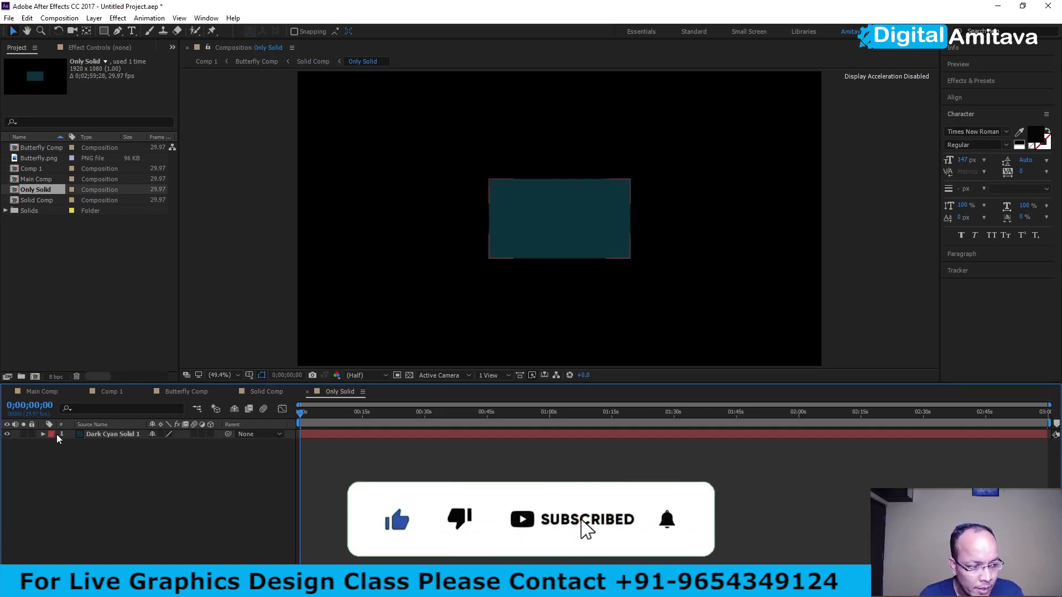
pyautogui.moveTo(300, 414)
pyautogui.mouseDown()
pyautogui.moveTo(406, 409)
pyautogui.moveTo(284, 409)
pyautogui.mouseUp()
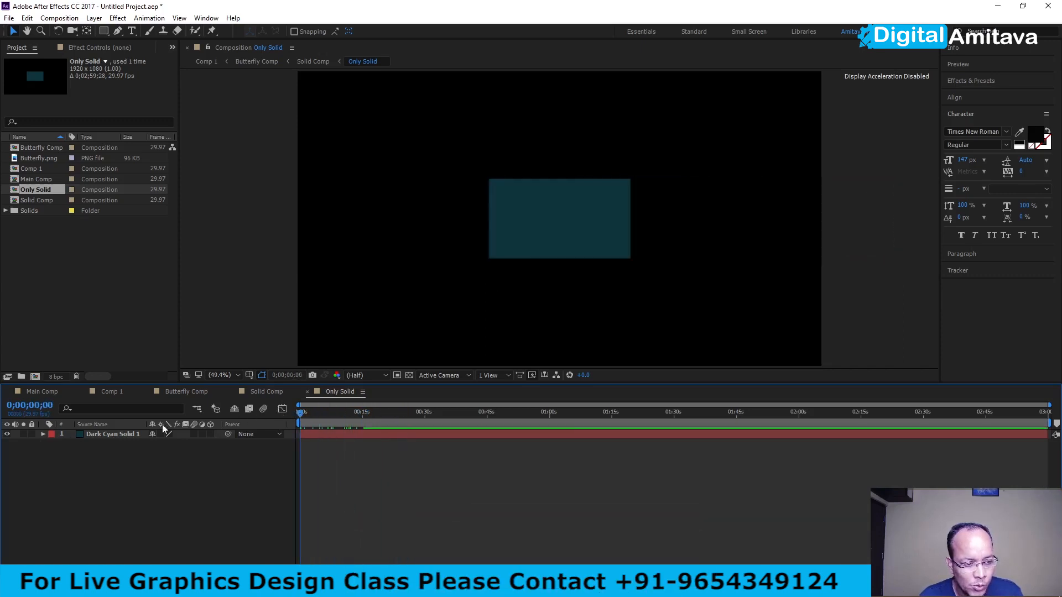
pyautogui.click(110, 434)
pyautogui.rightClick(111, 435)
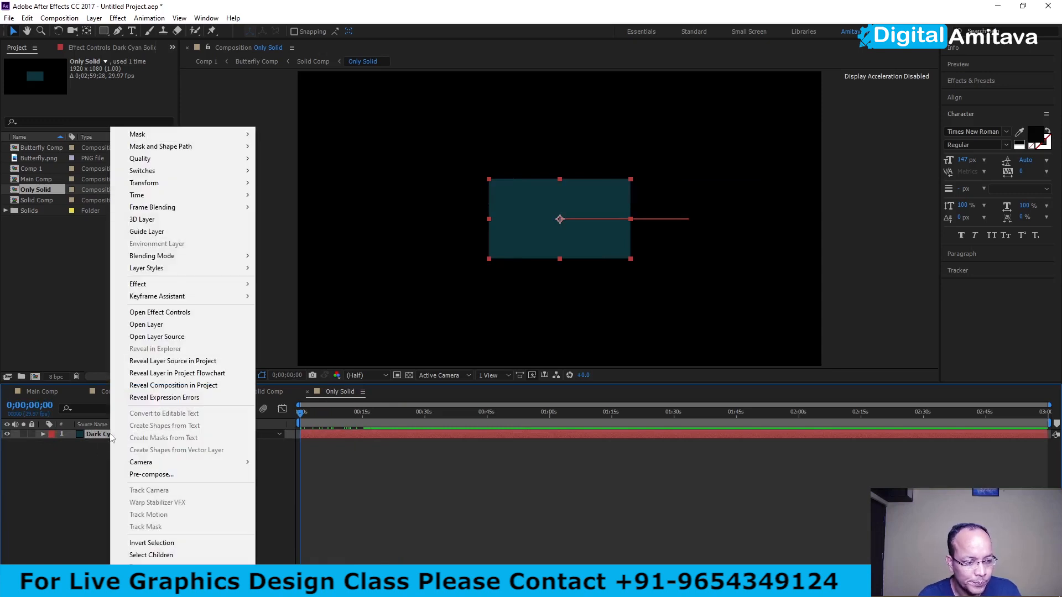
pyautogui.click(84, 469)
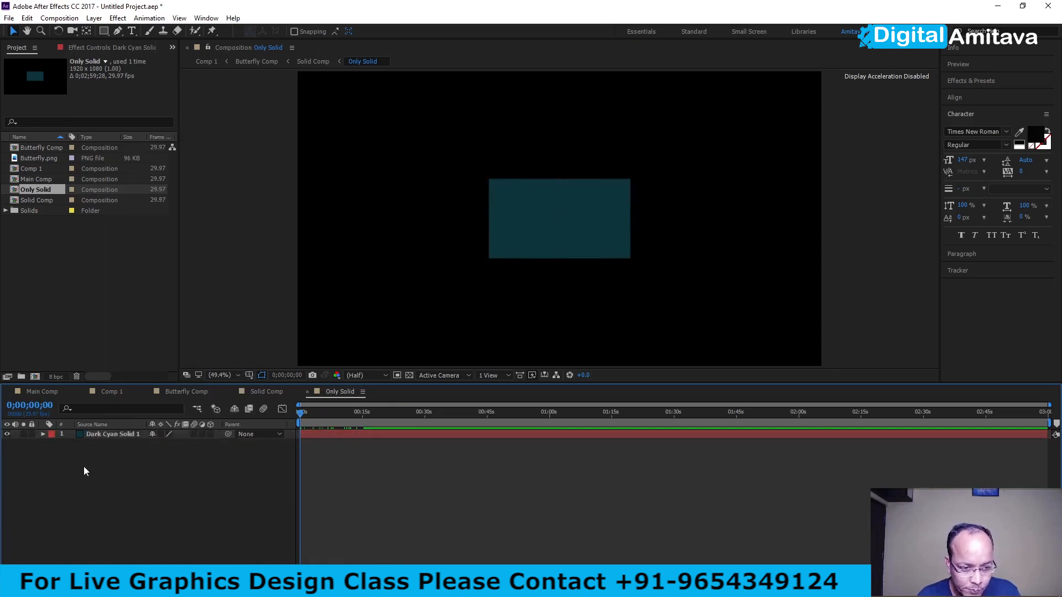
pyautogui.click(262, 392)
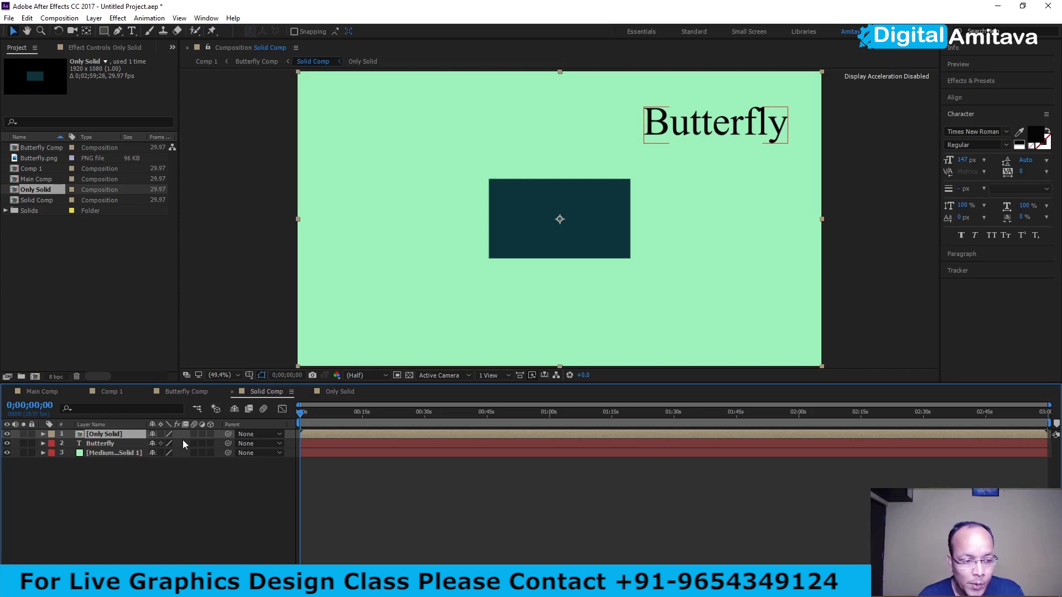
pyautogui.click(341, 391)
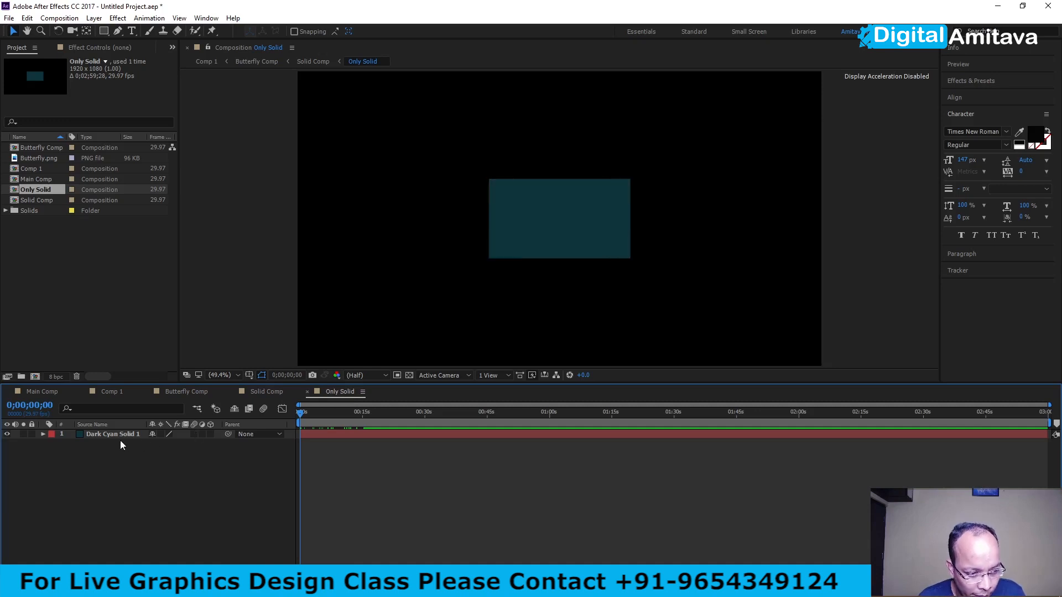
pyautogui.click(44, 435)
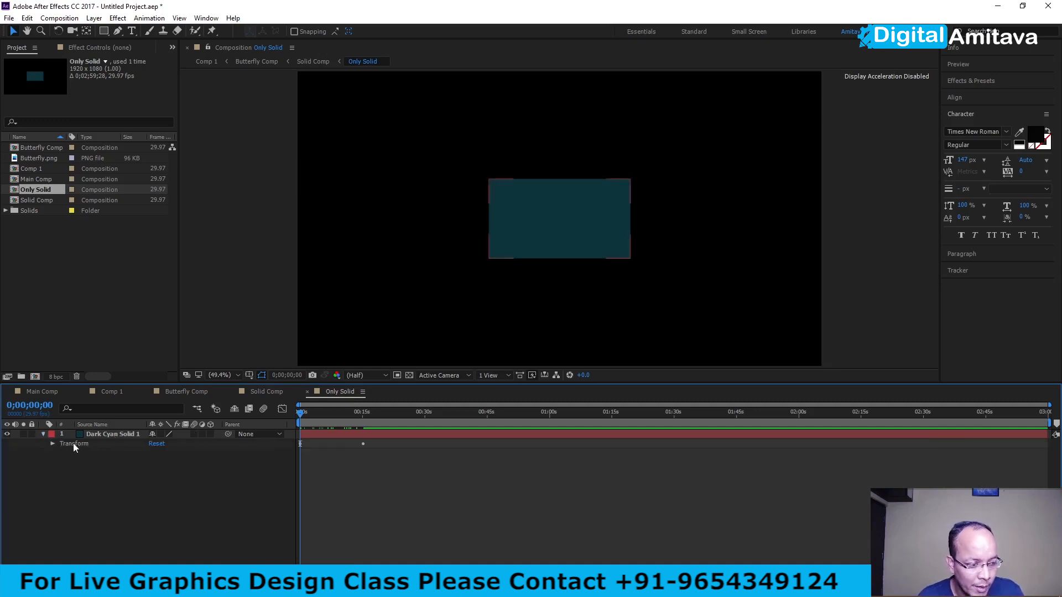
pyautogui.click(52, 444)
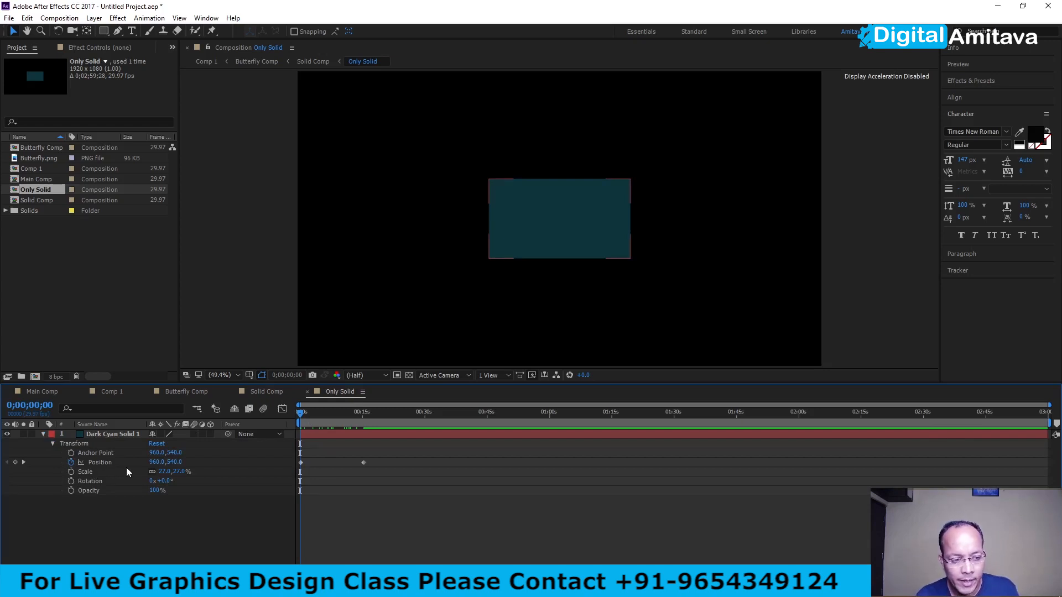
# - Scrub the animation in Butterfly Comp and review the nesting through Solid Comp, Only Solid and Comp 1
pyautogui.click(262, 391)
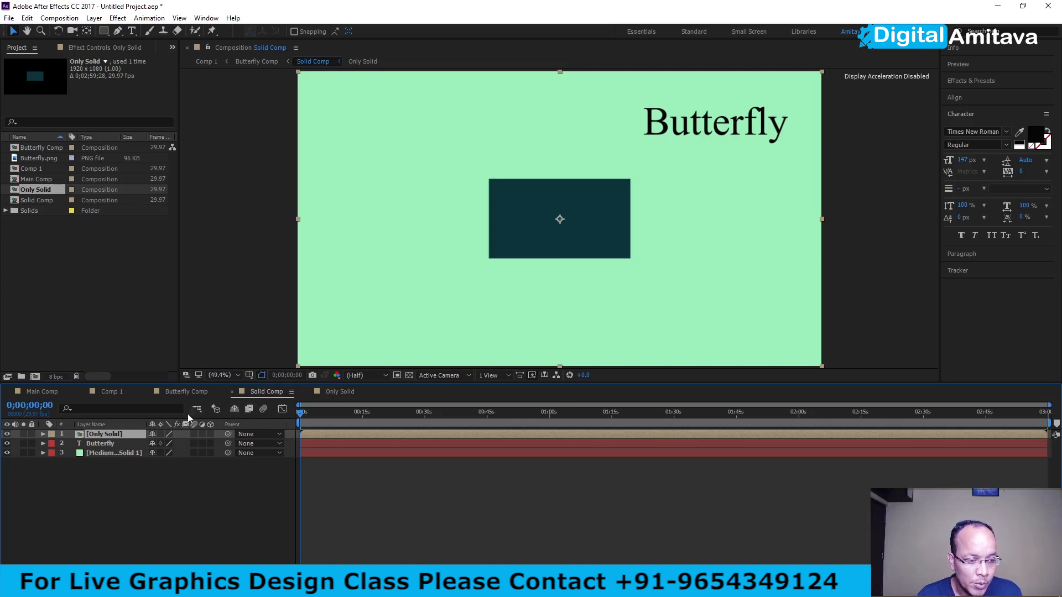
pyautogui.click(183, 393)
pyautogui.click(122, 444)
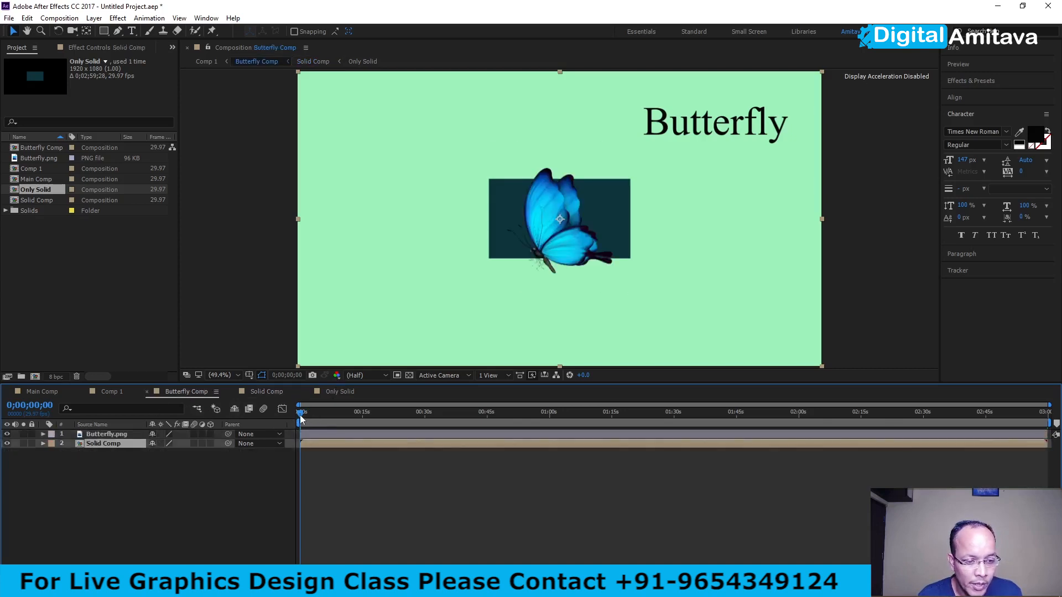
pyautogui.moveTo(304, 412); pyautogui.dragTo(238, 410)
pyautogui.click(258, 393)
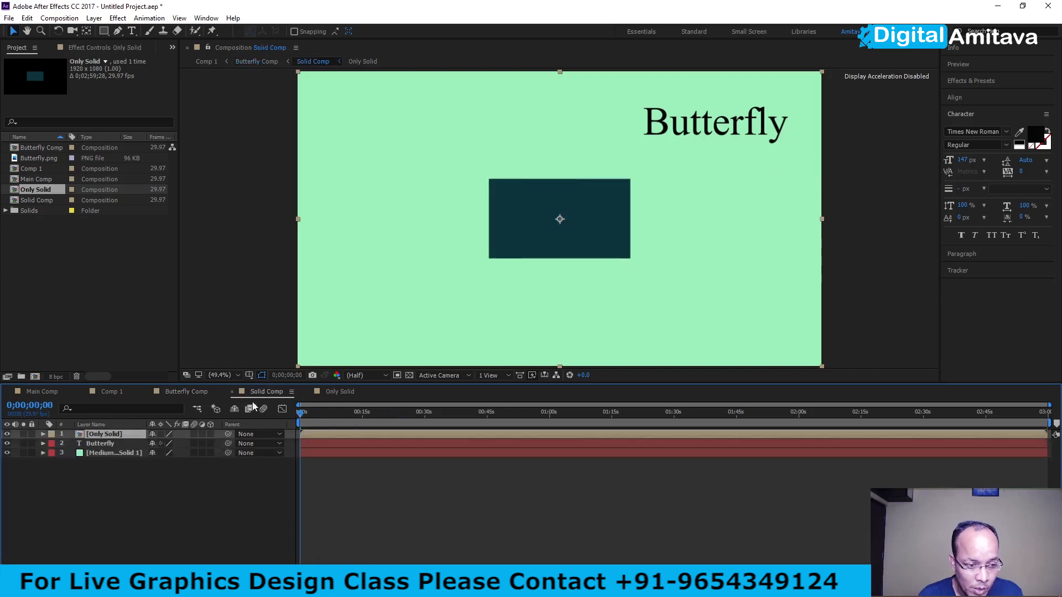
pyautogui.click(108, 435)
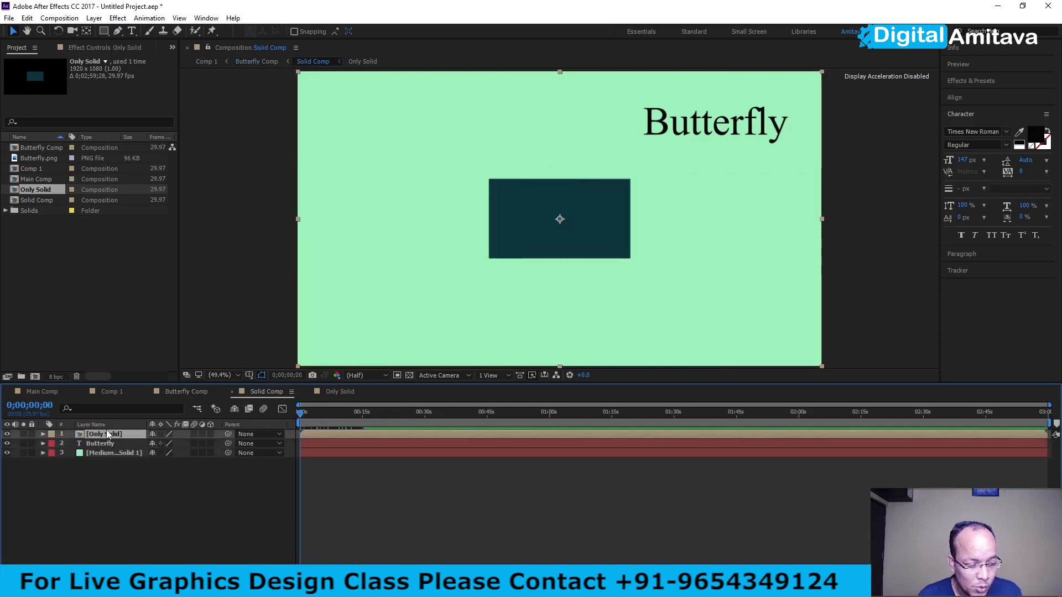
pyautogui.click(338, 391)
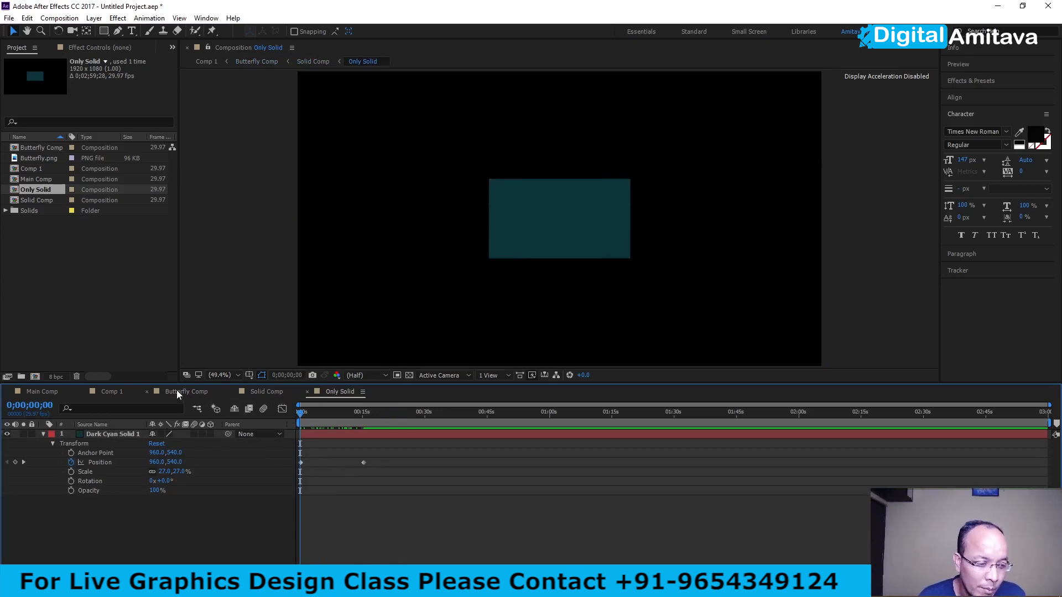
pyautogui.click(112, 392)
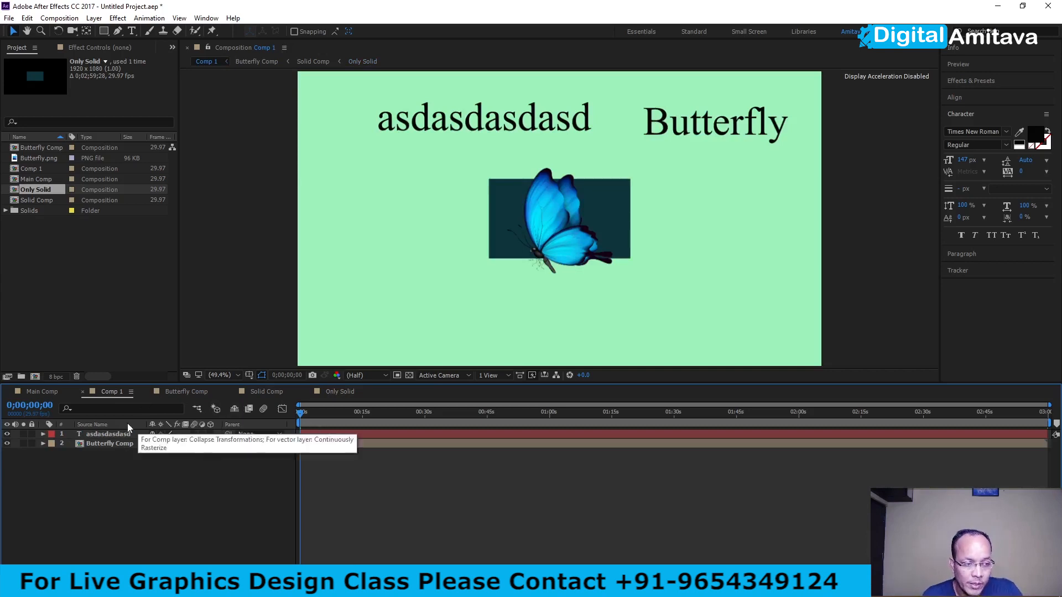
# - Review the nesting from Butterfly Comp through Solid Comp to Only Solid, and check the pre-compose options for the dark cyan solid
pyautogui.click(172, 391)
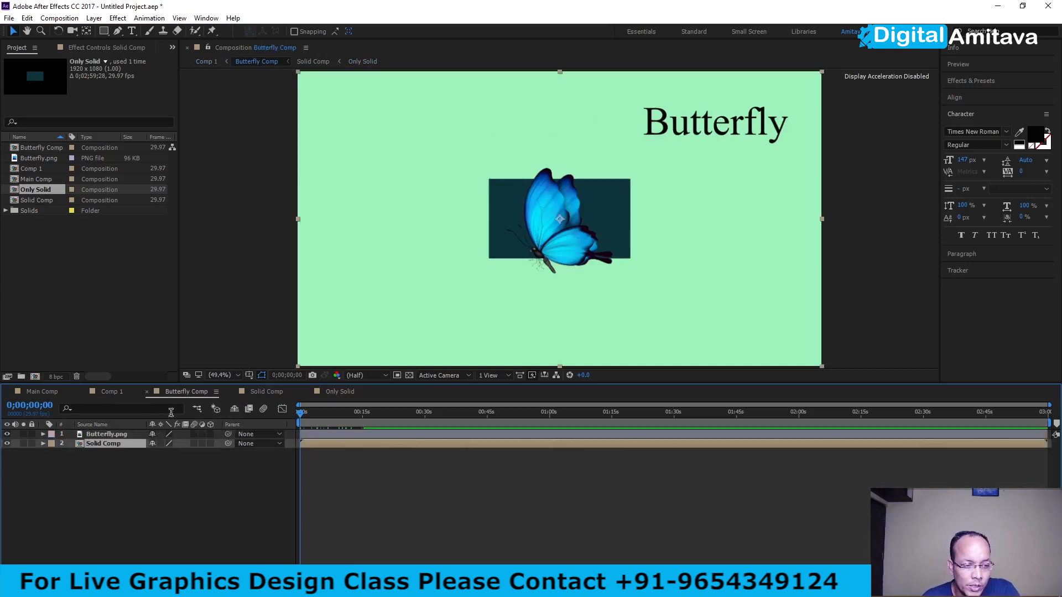
pyautogui.click(255, 393)
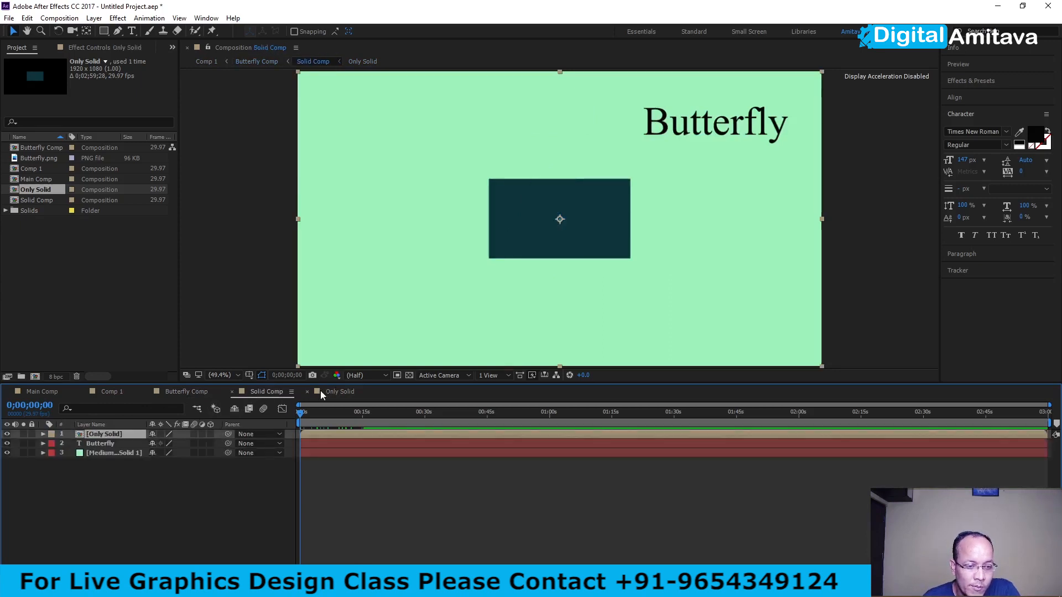
pyautogui.click(338, 390)
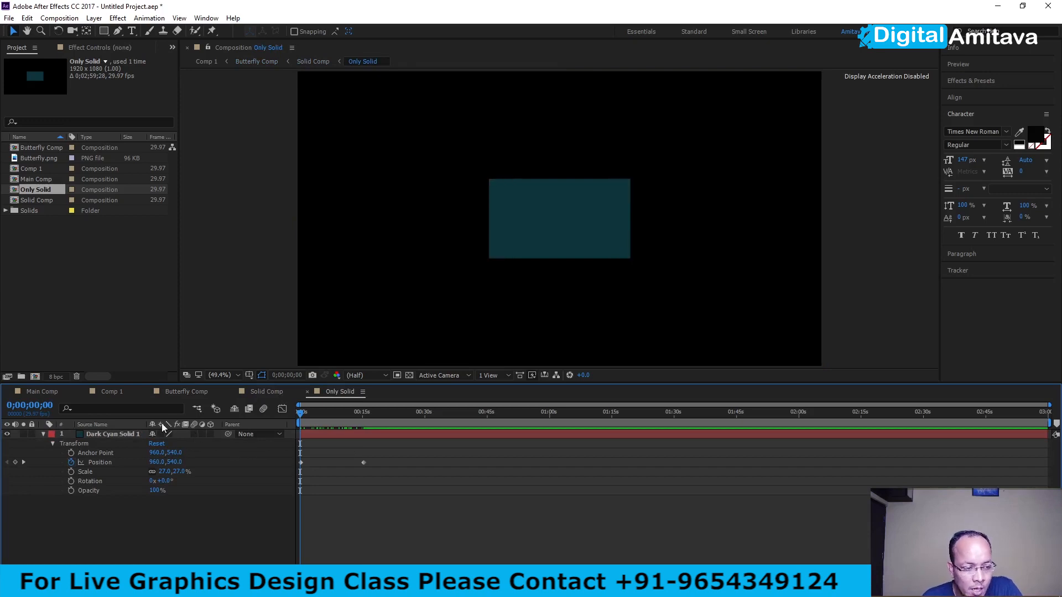
pyautogui.rightClick(120, 435)
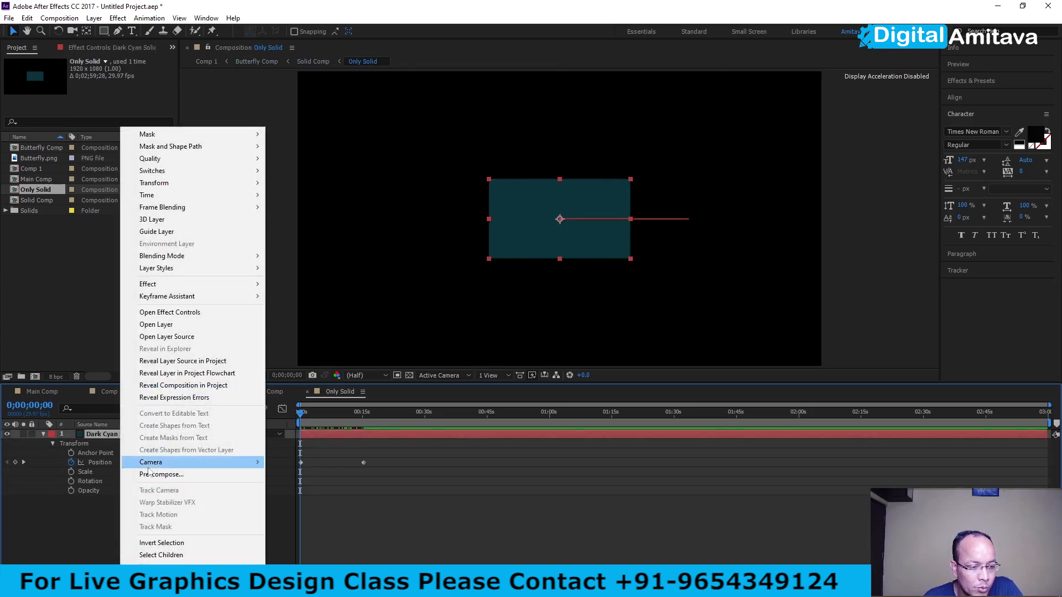
pyautogui.click(153, 477)
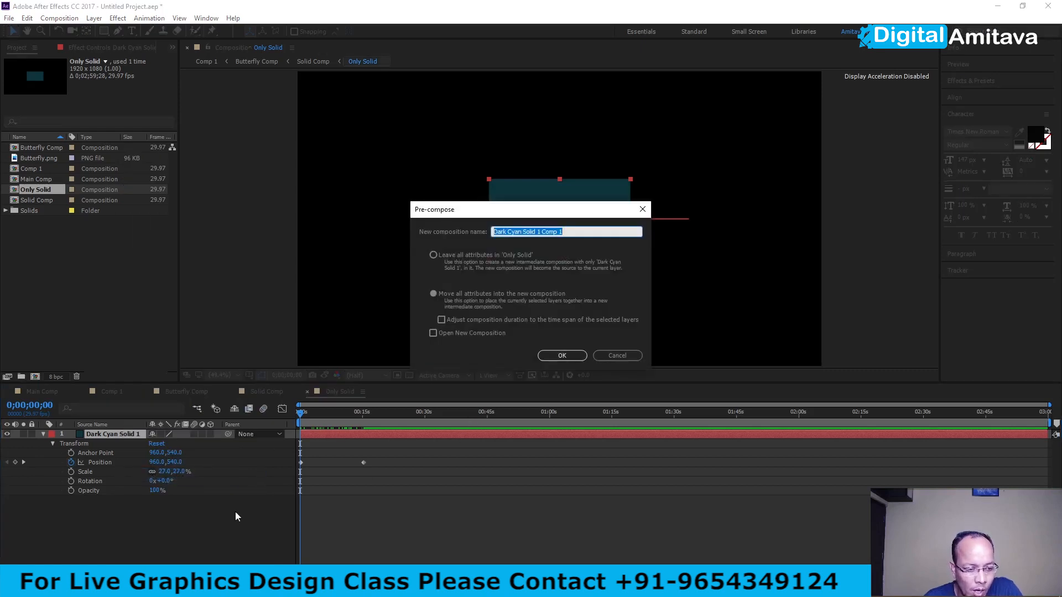
pyautogui.click(617, 357)
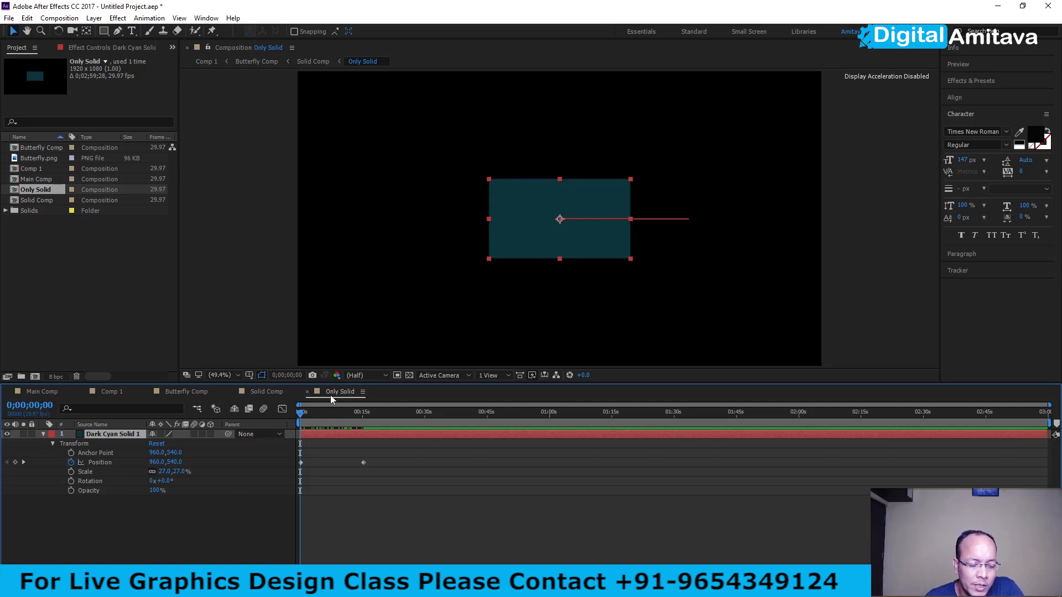
# - Return to Solid Comp and check the composition settings of Only Solid, including its duration, without changing them
pyautogui.click(277, 395)
pyautogui.rightClick(104, 435)
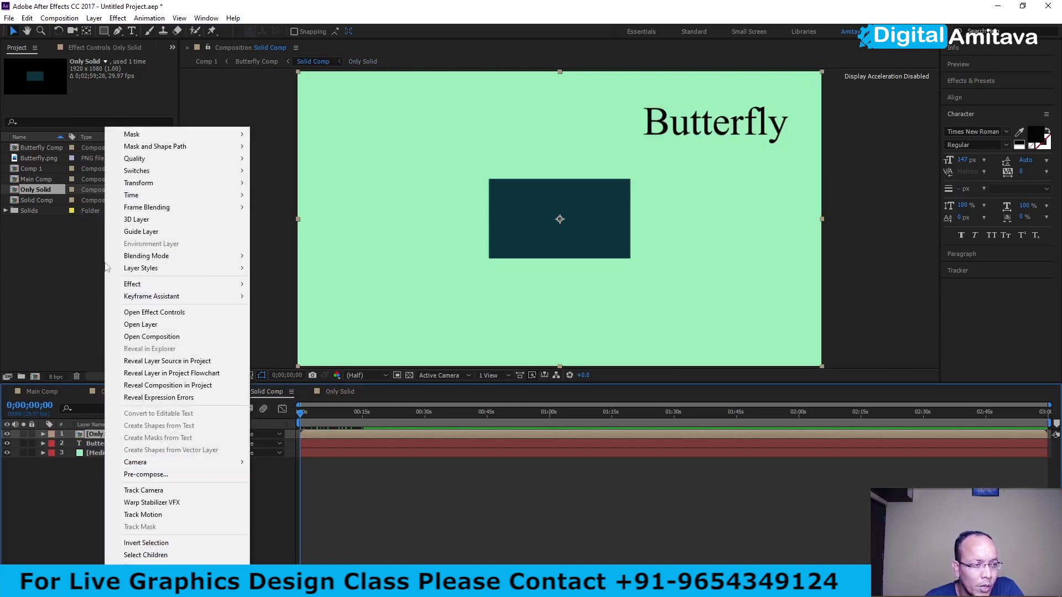
pyautogui.click(62, 497)
pyautogui.rightClick(94, 435)
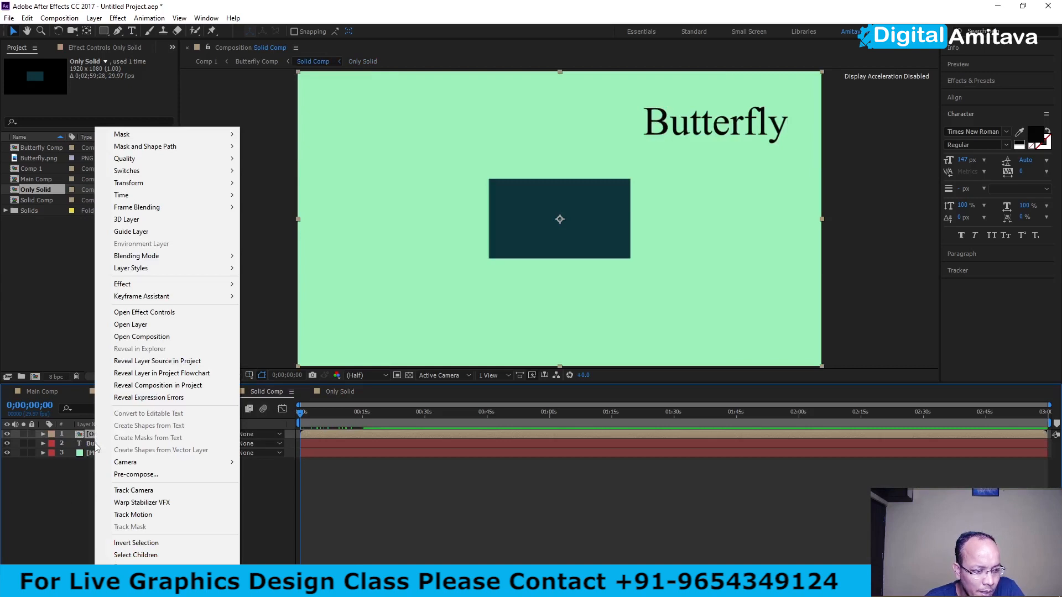
pyautogui.click(38, 239)
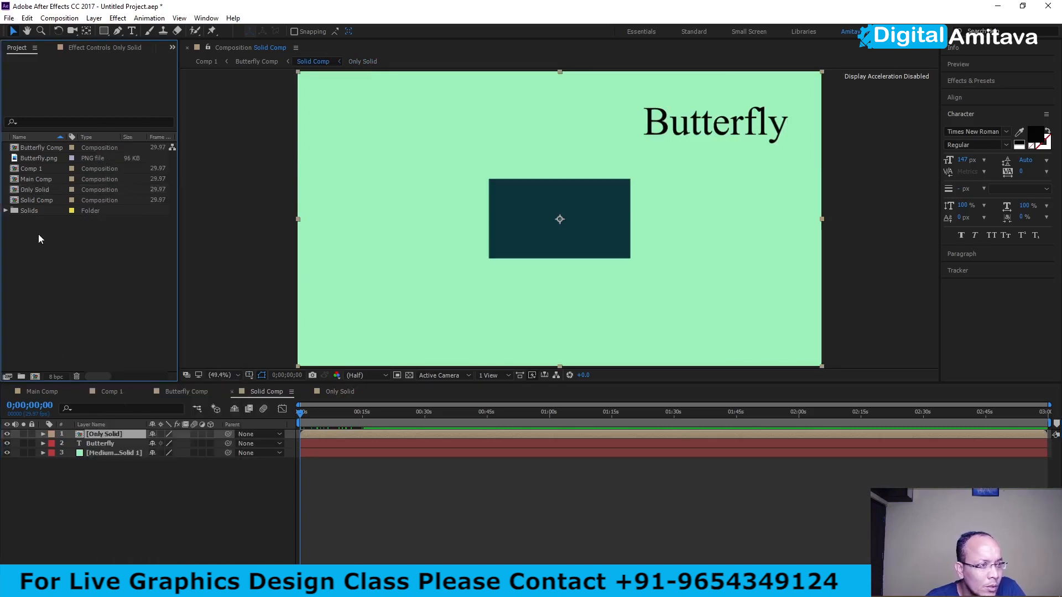
pyautogui.click(30, 190)
pyautogui.rightClick(30, 189)
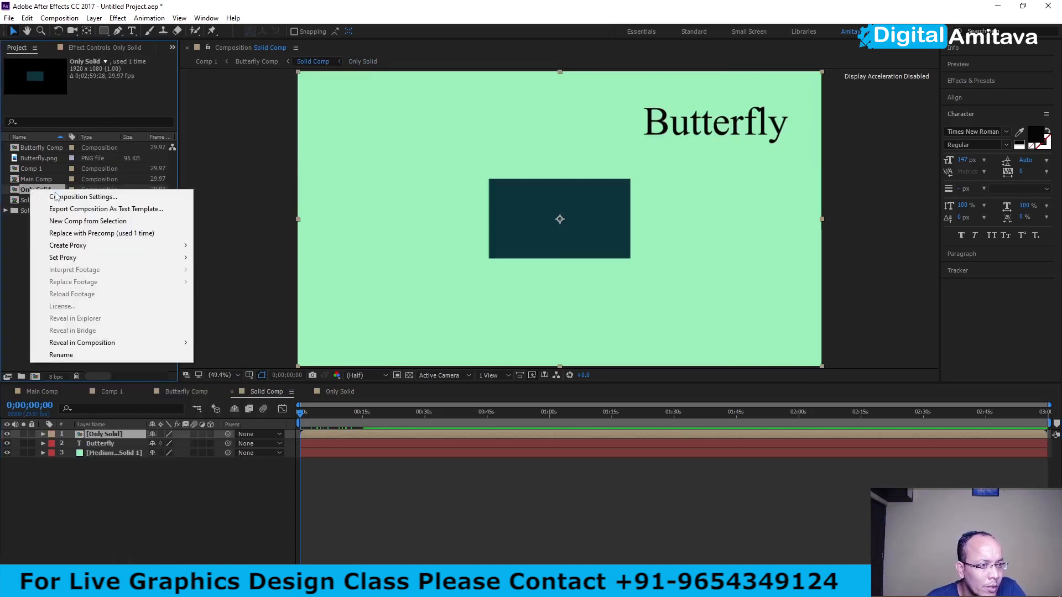
pyautogui.click(55, 197)
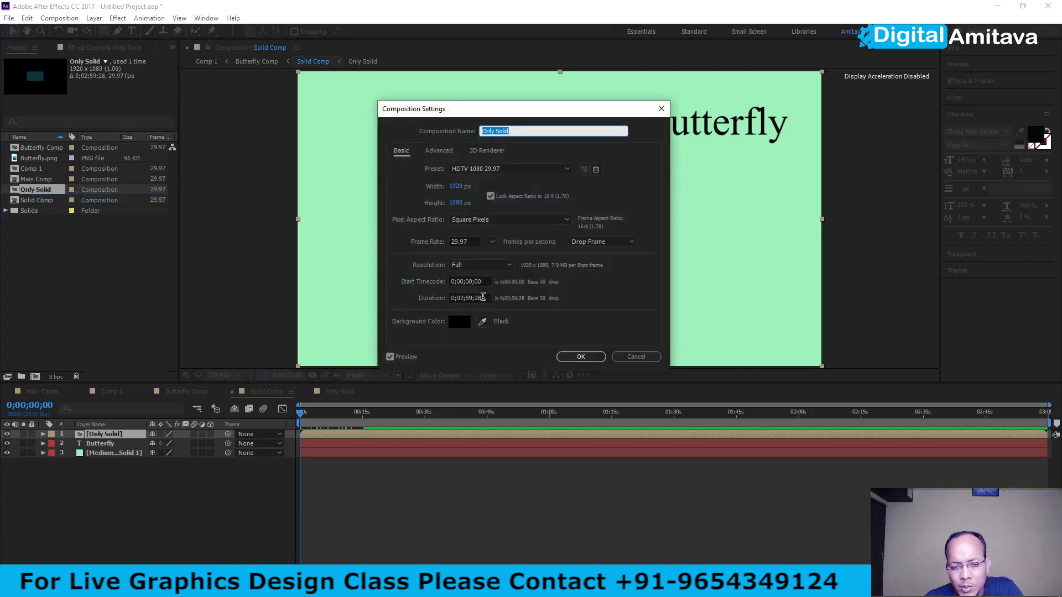
pyautogui.click(636, 357)
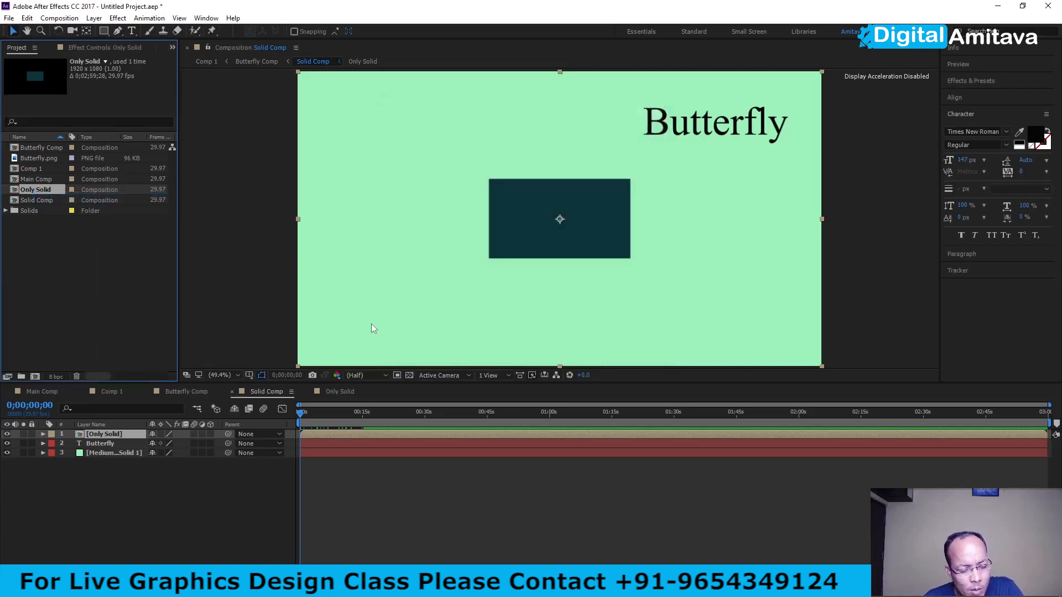
# - Trim the dark cyan solid in Only Solid to end at about 01:00, and set up its pre-composition with duration adjusted to the layer's time span
pyautogui.click(332, 391)
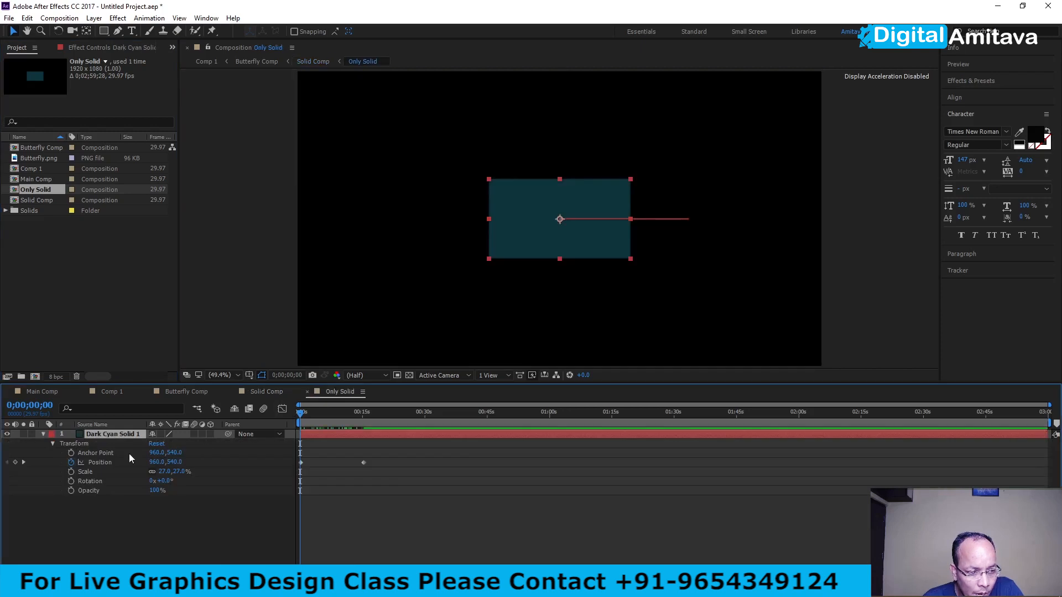
pyautogui.moveTo(1049, 435); pyautogui.dragTo(551, 441)
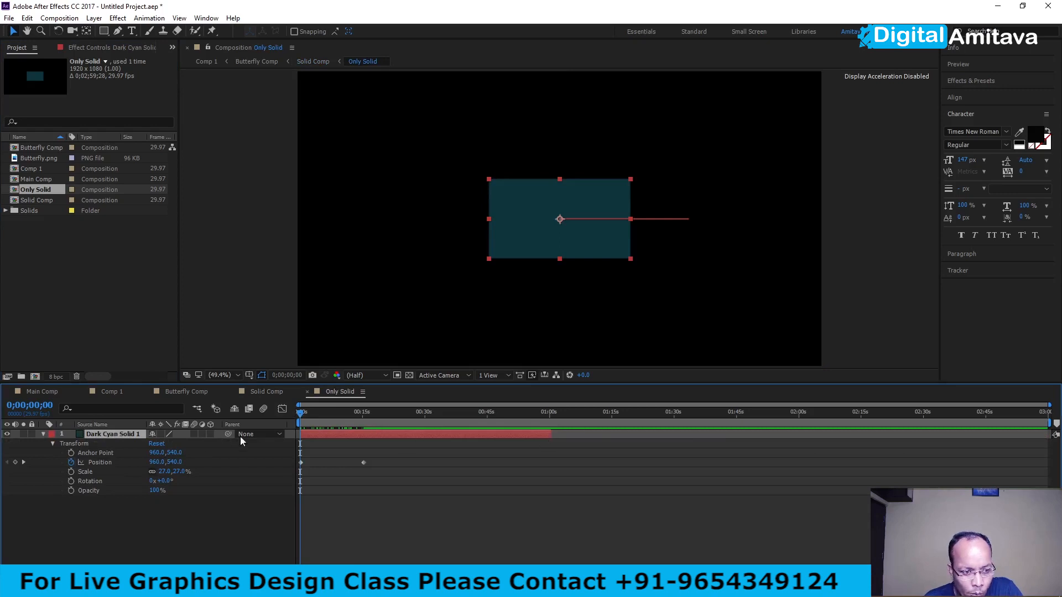
pyautogui.rightClick(113, 437)
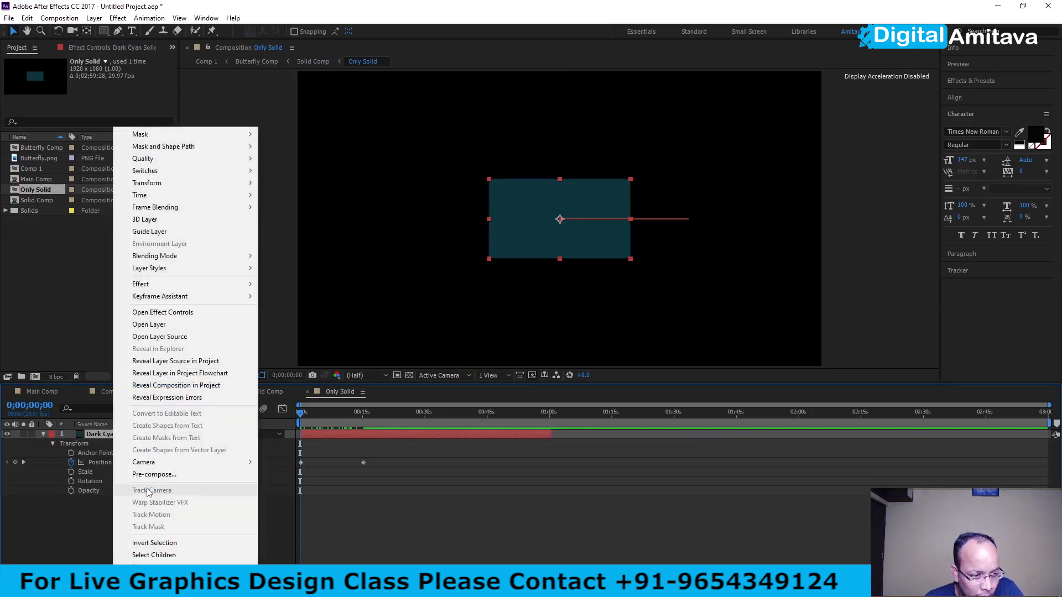
pyautogui.click(154, 474)
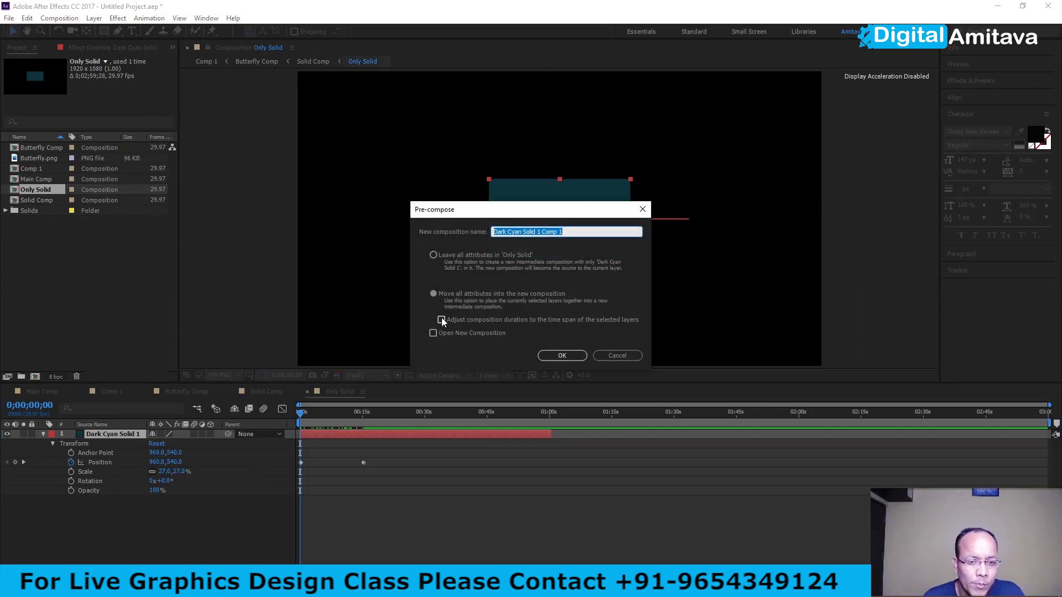
pyautogui.click(441, 320)
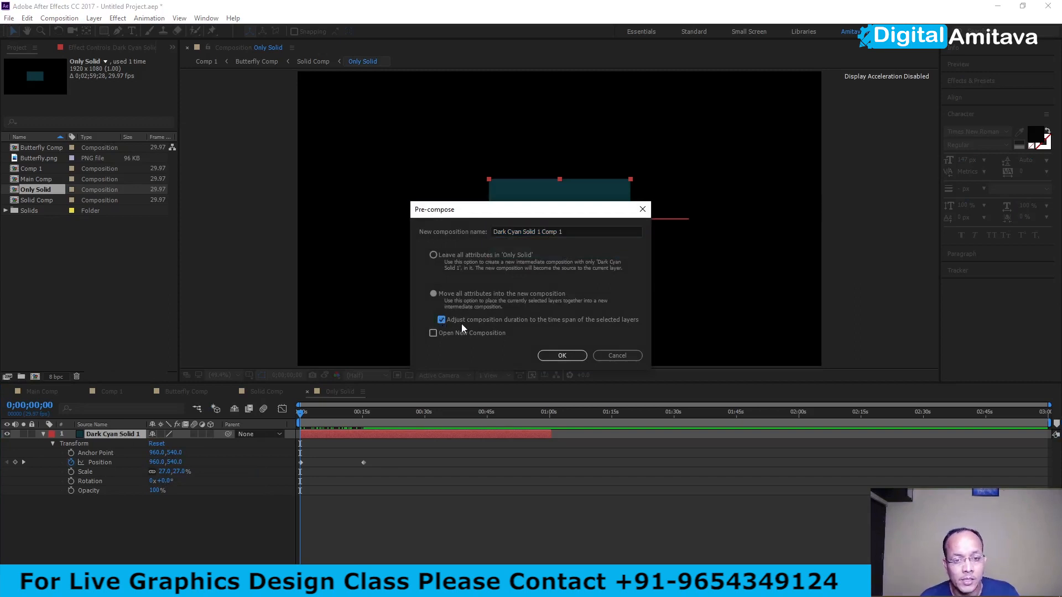